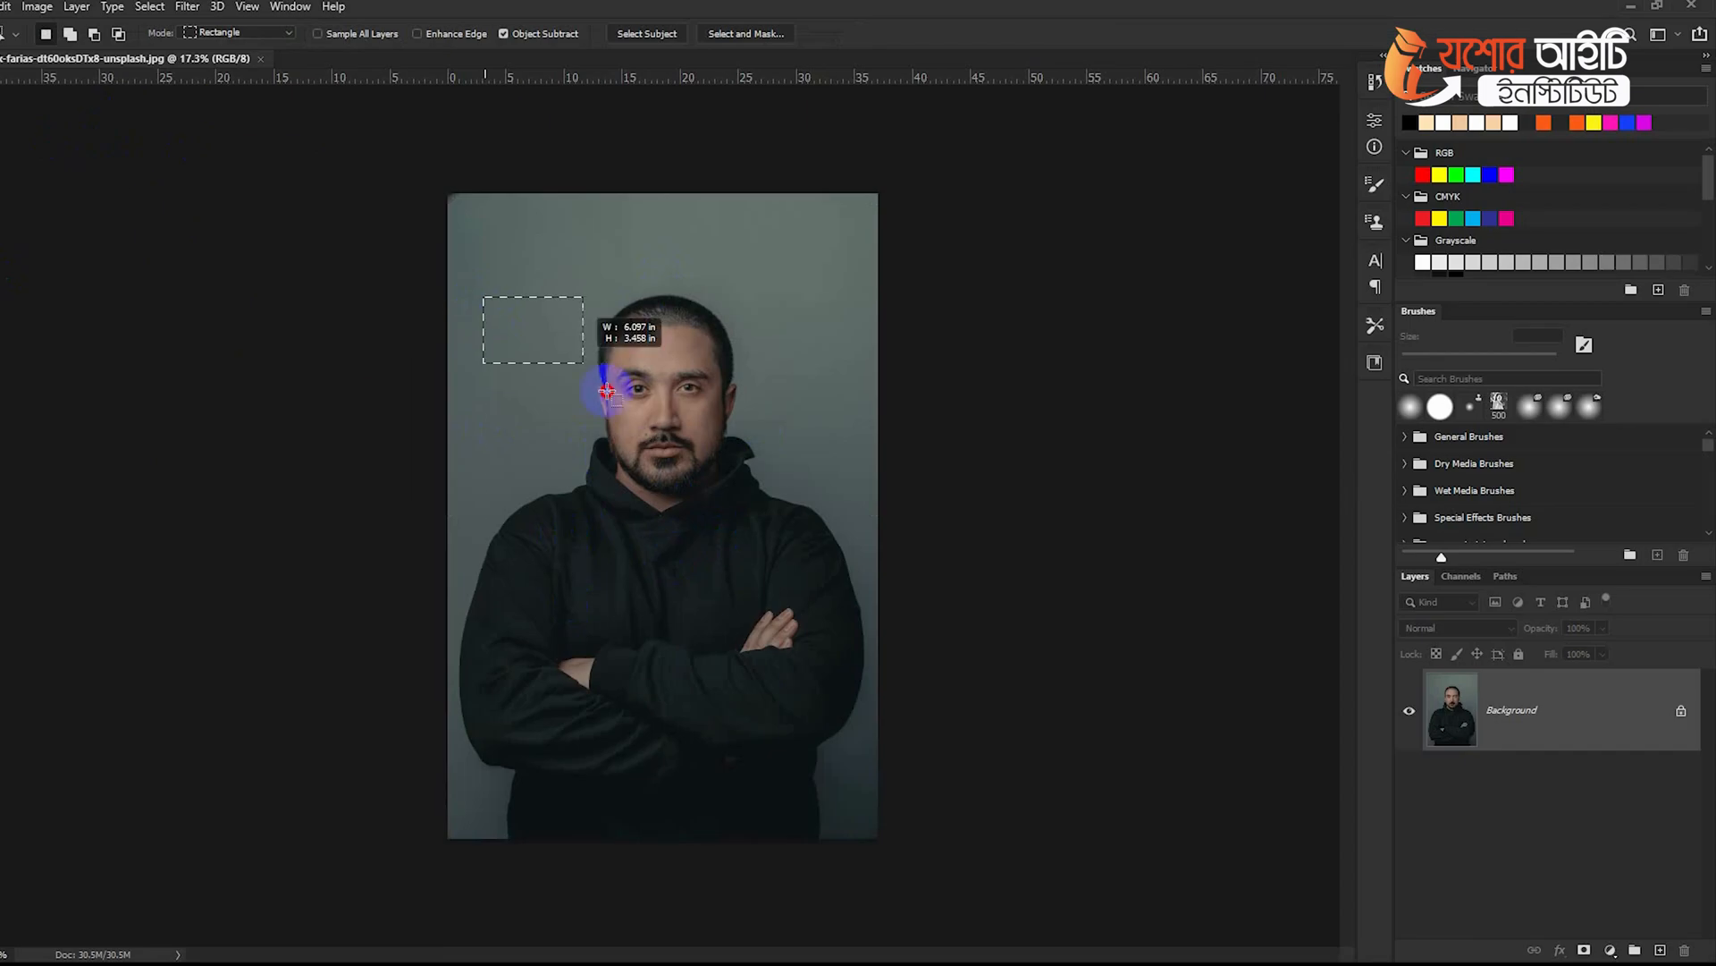
# Select the man with the Object Selection tool and duplicate the Background layer
pyautogui.moveTo(830, 771); pyautogui.dragTo(829, 767)
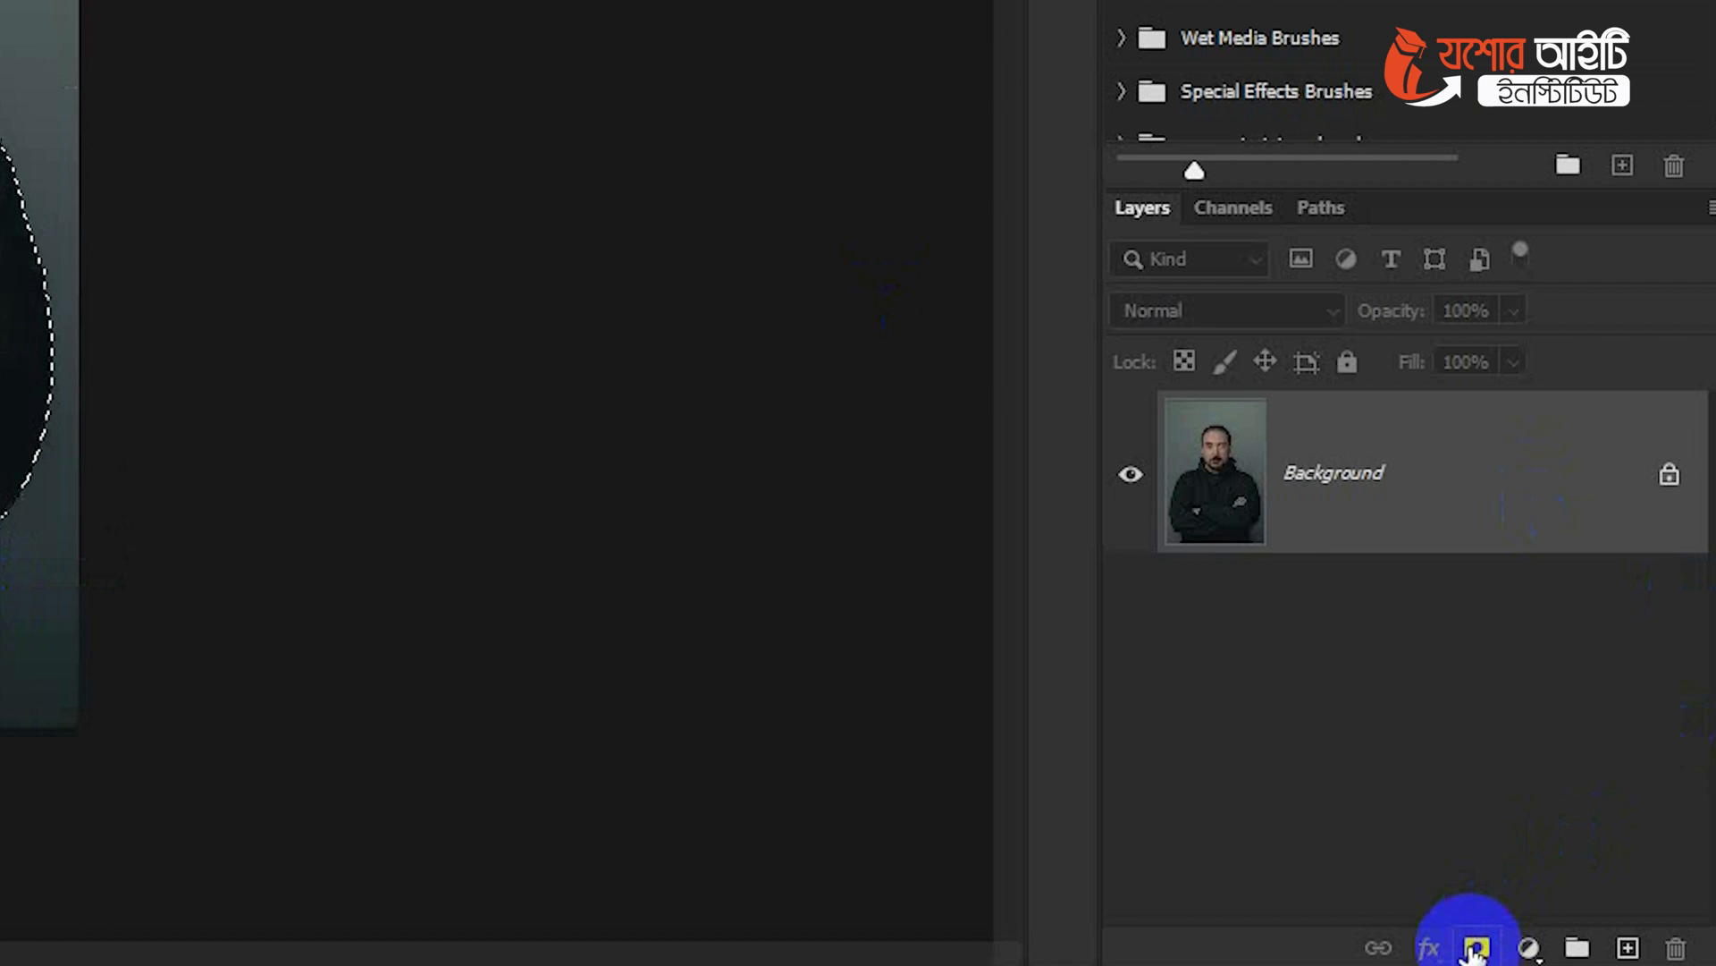
pyautogui.rightClick(1487, 492)
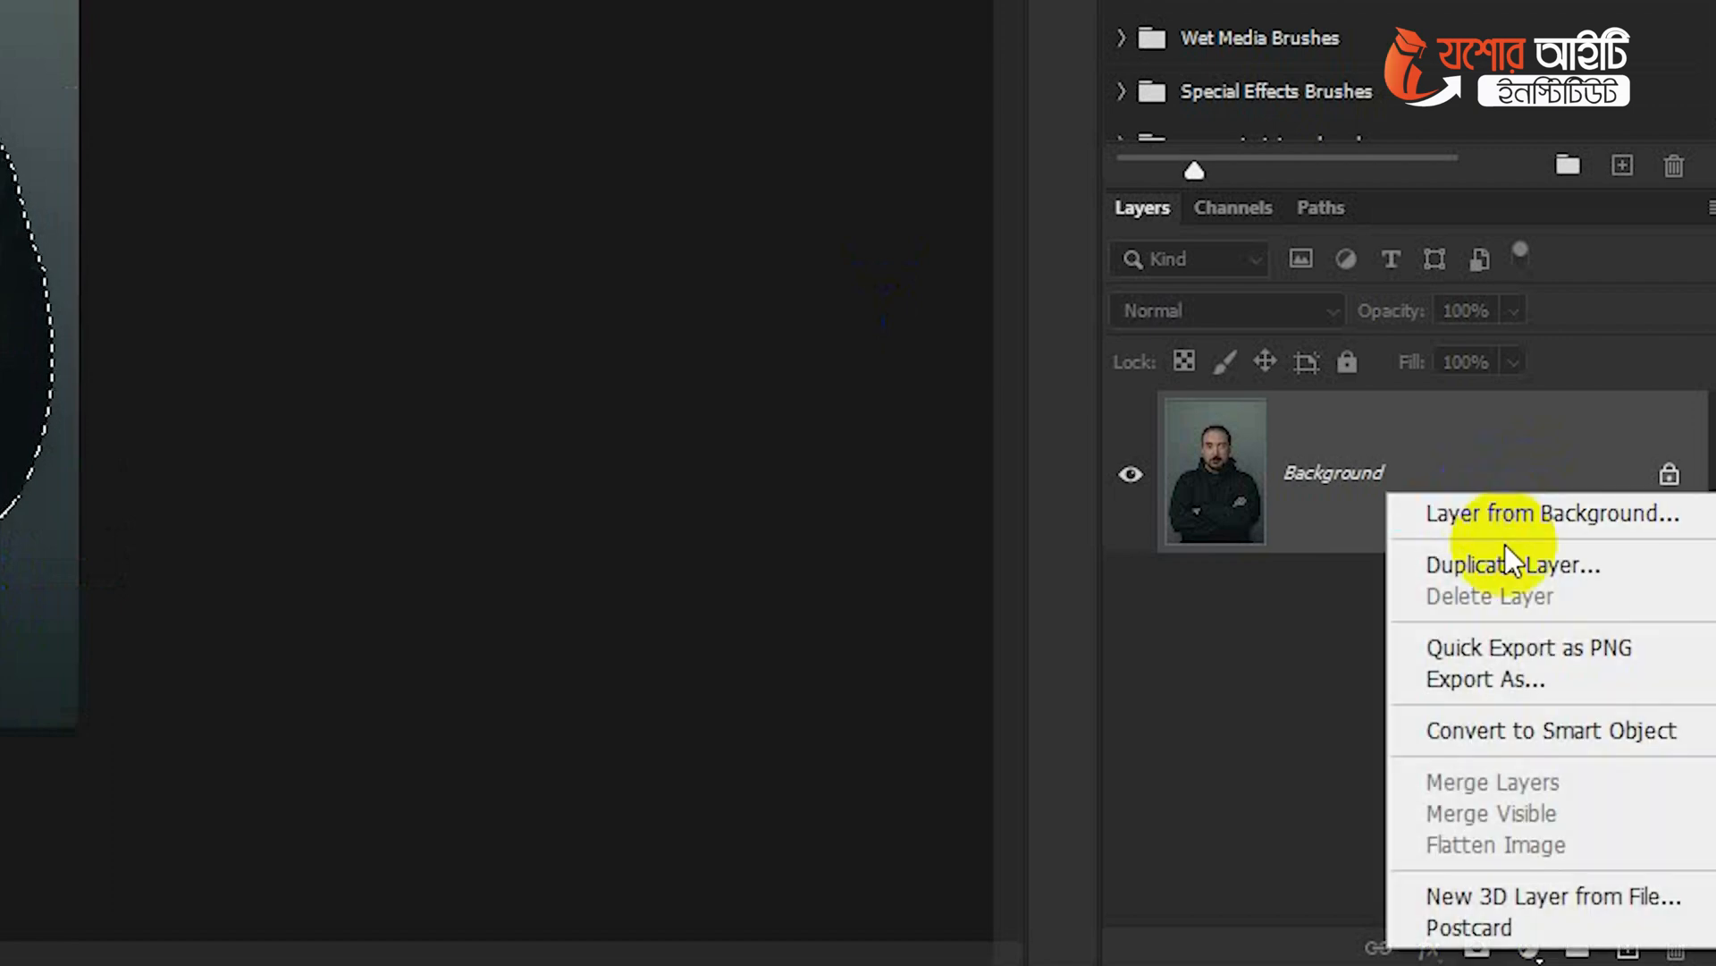
pyautogui.click(1350, 483)
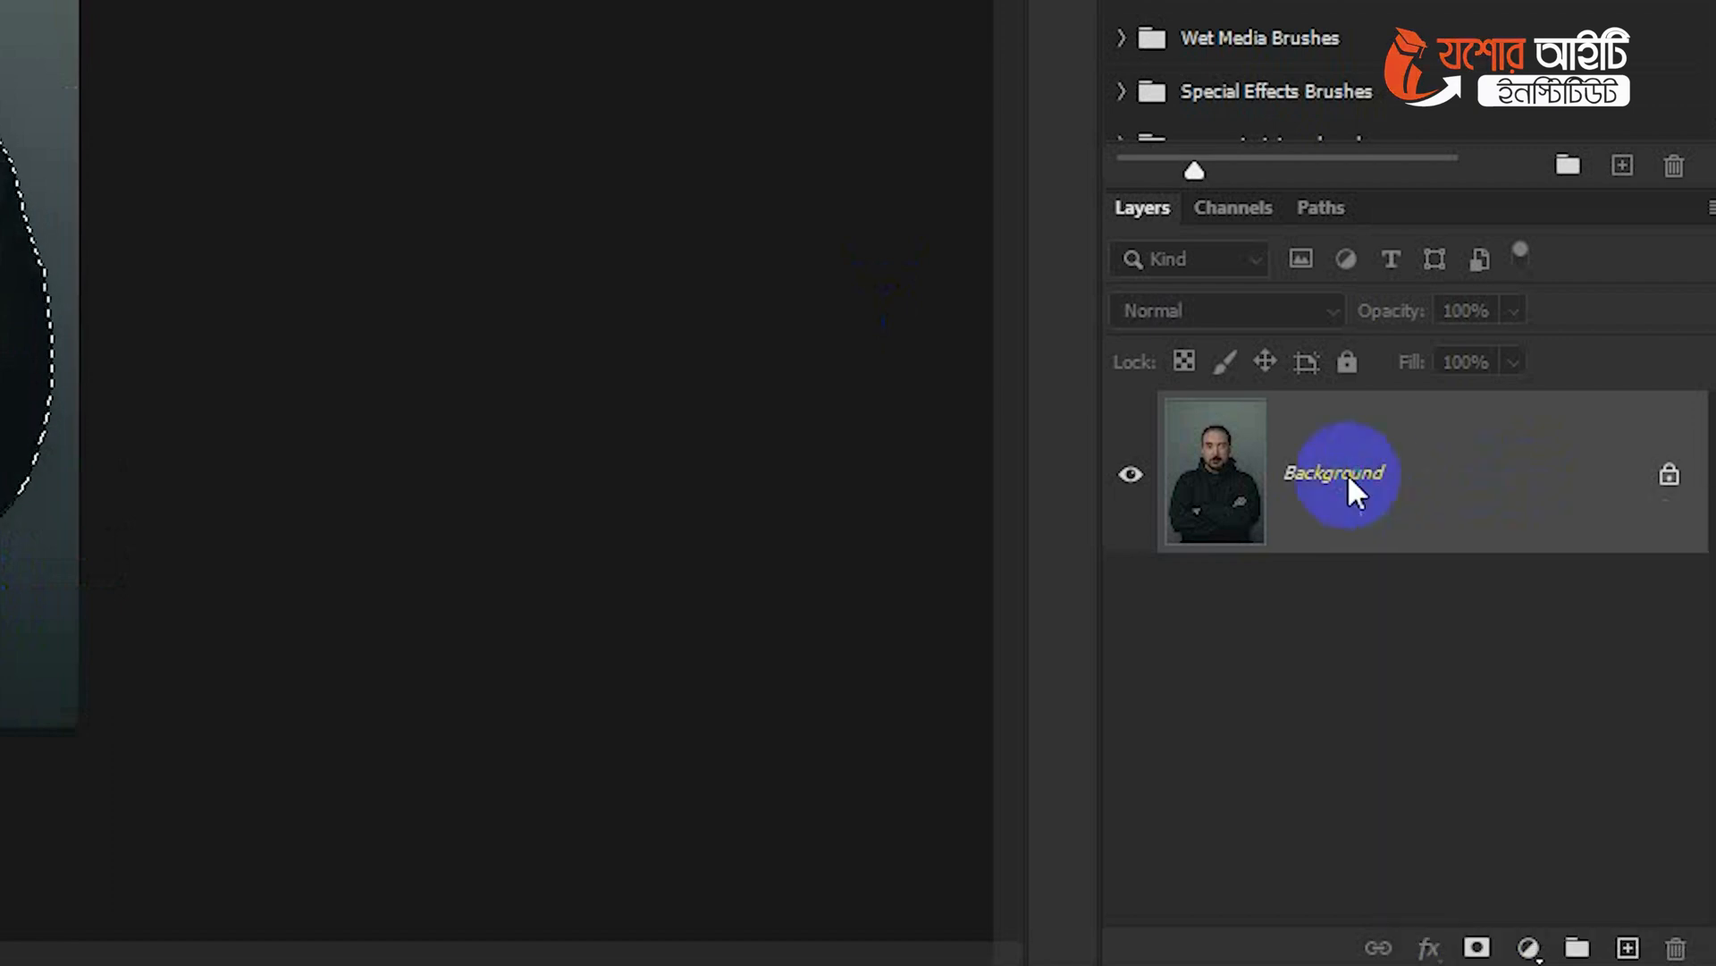
pyautogui.rightClick(1350, 483)
pyautogui.click(1486, 553)
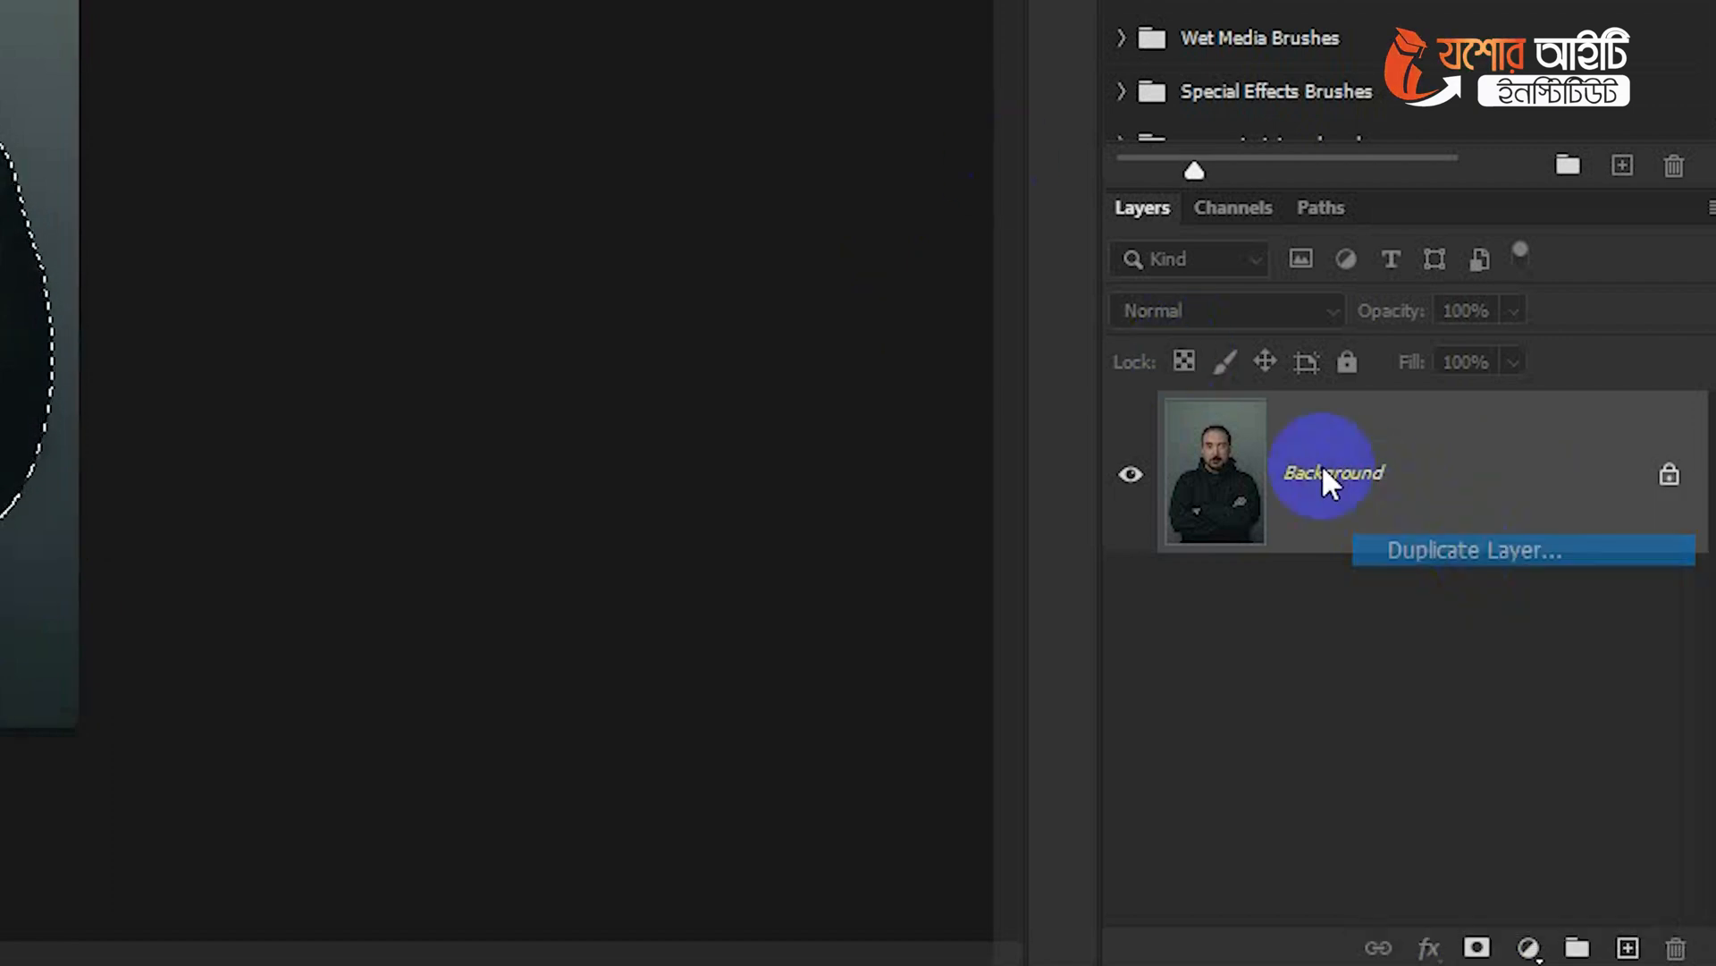
pyautogui.click(1290, 227)
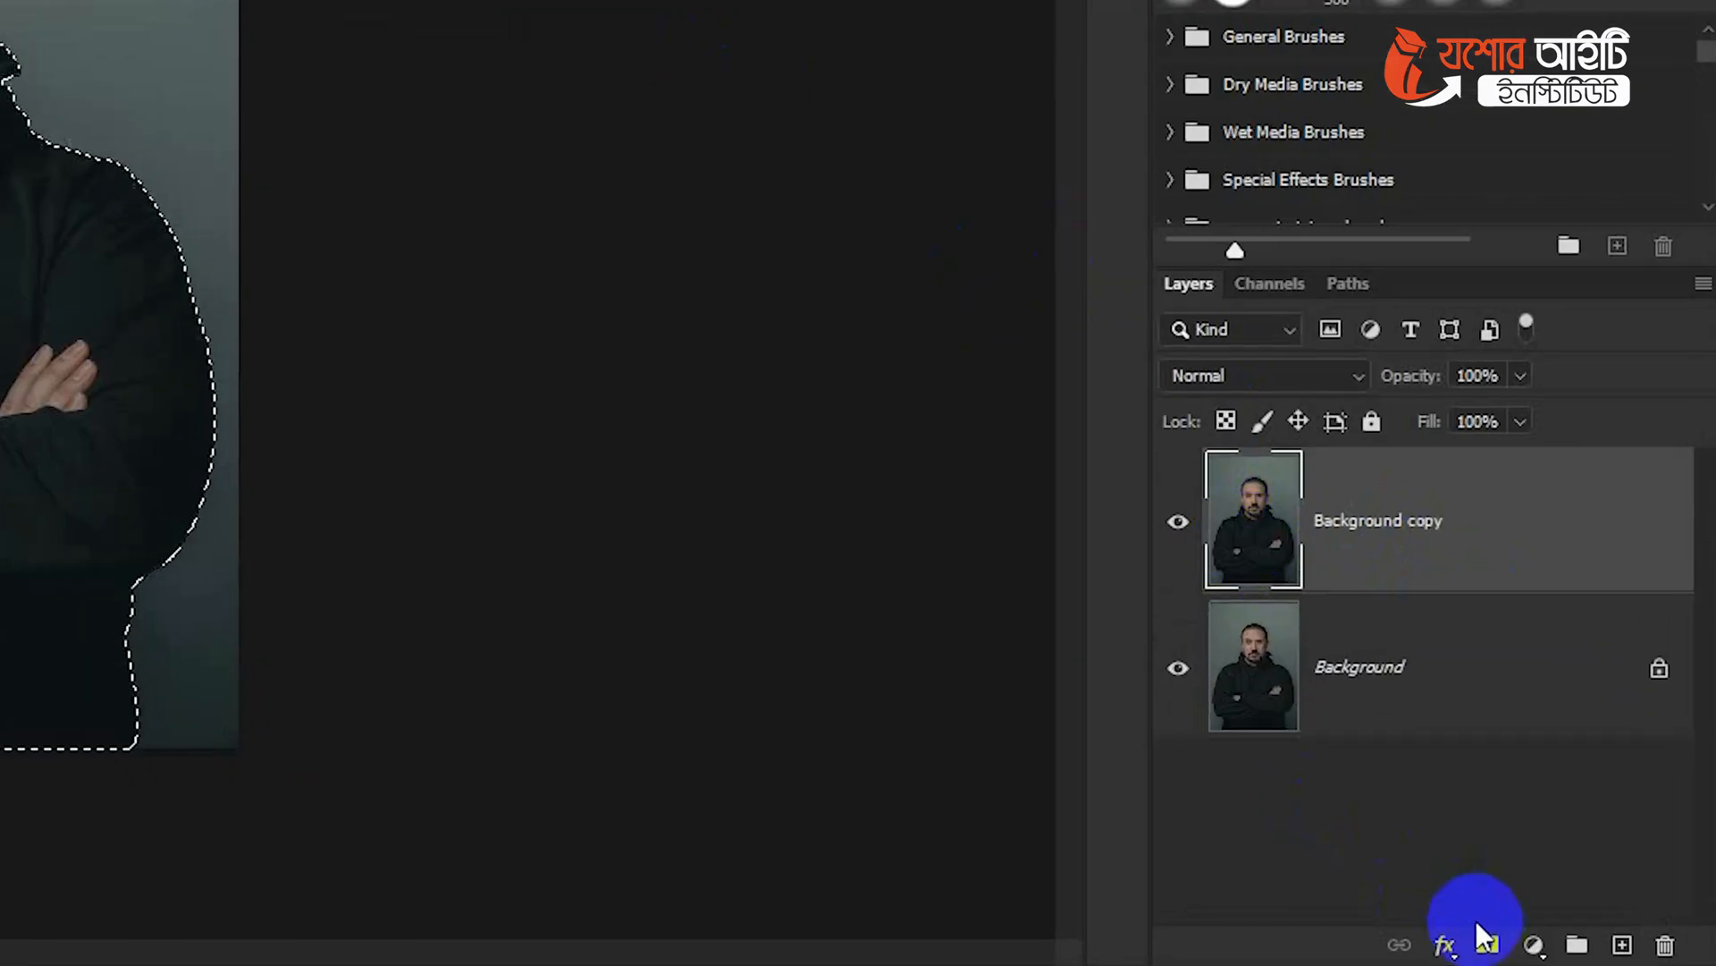
# Hide the original Background layer and add a layer mask to Background copy from the selection of the man
pyautogui.click(1483, 921)
pyautogui.click(1173, 669)
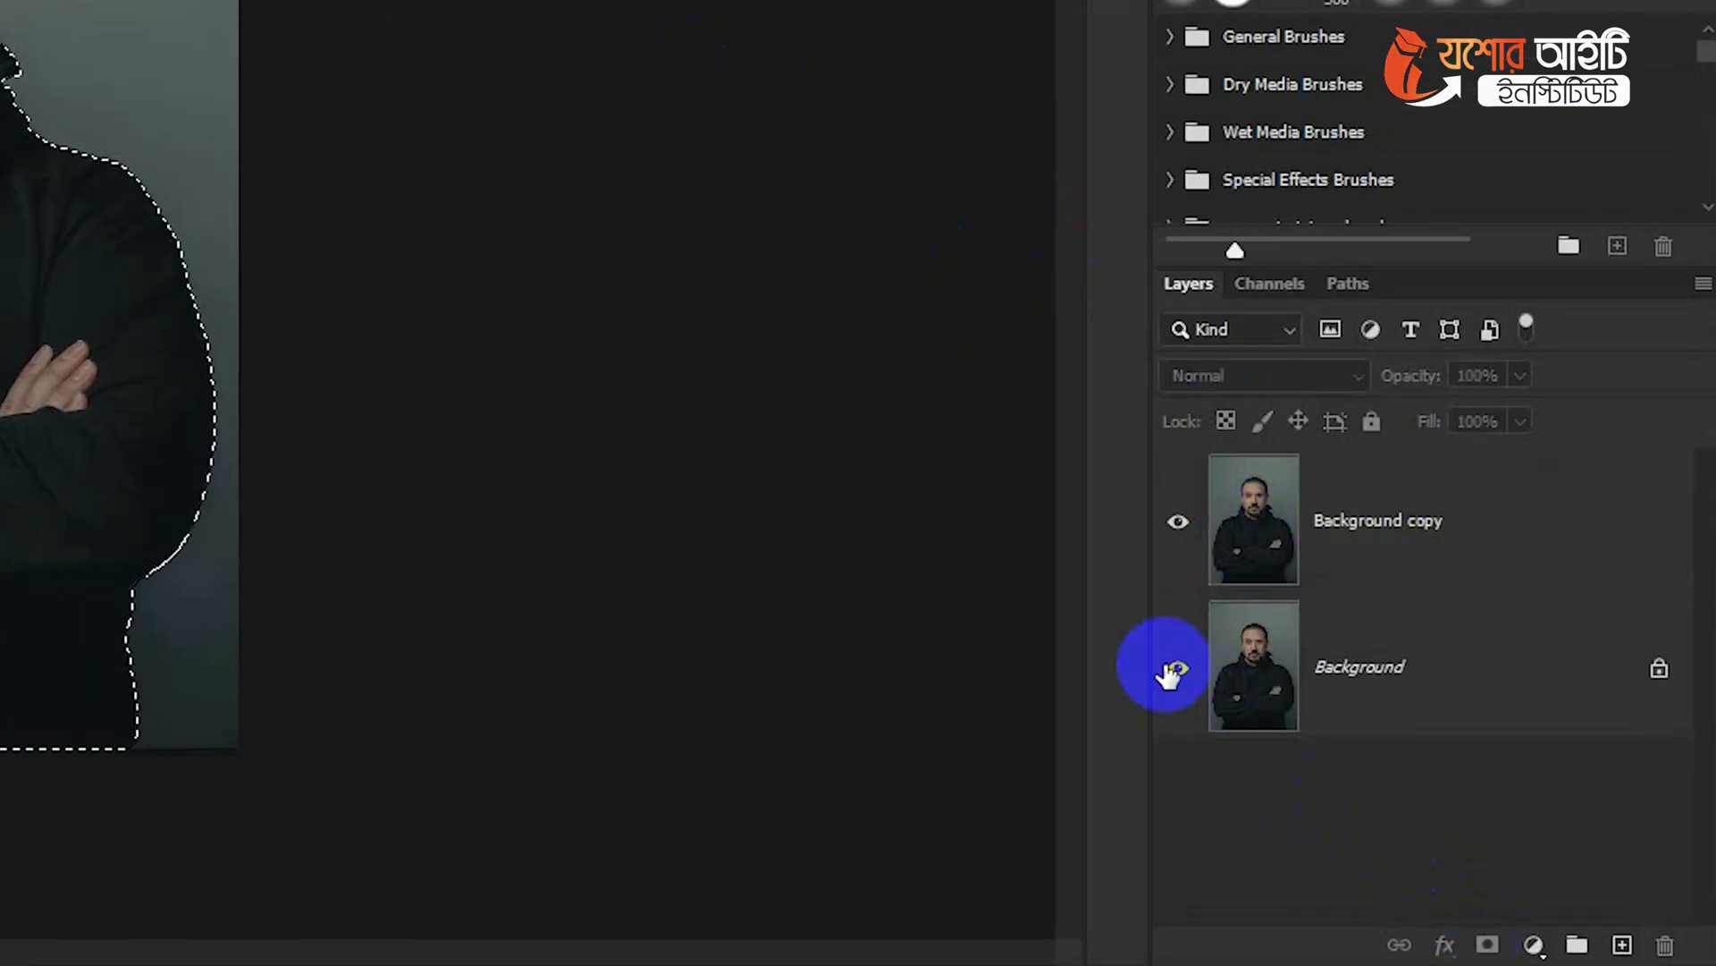
pyautogui.click(1301, 579)
pyautogui.click(1486, 944)
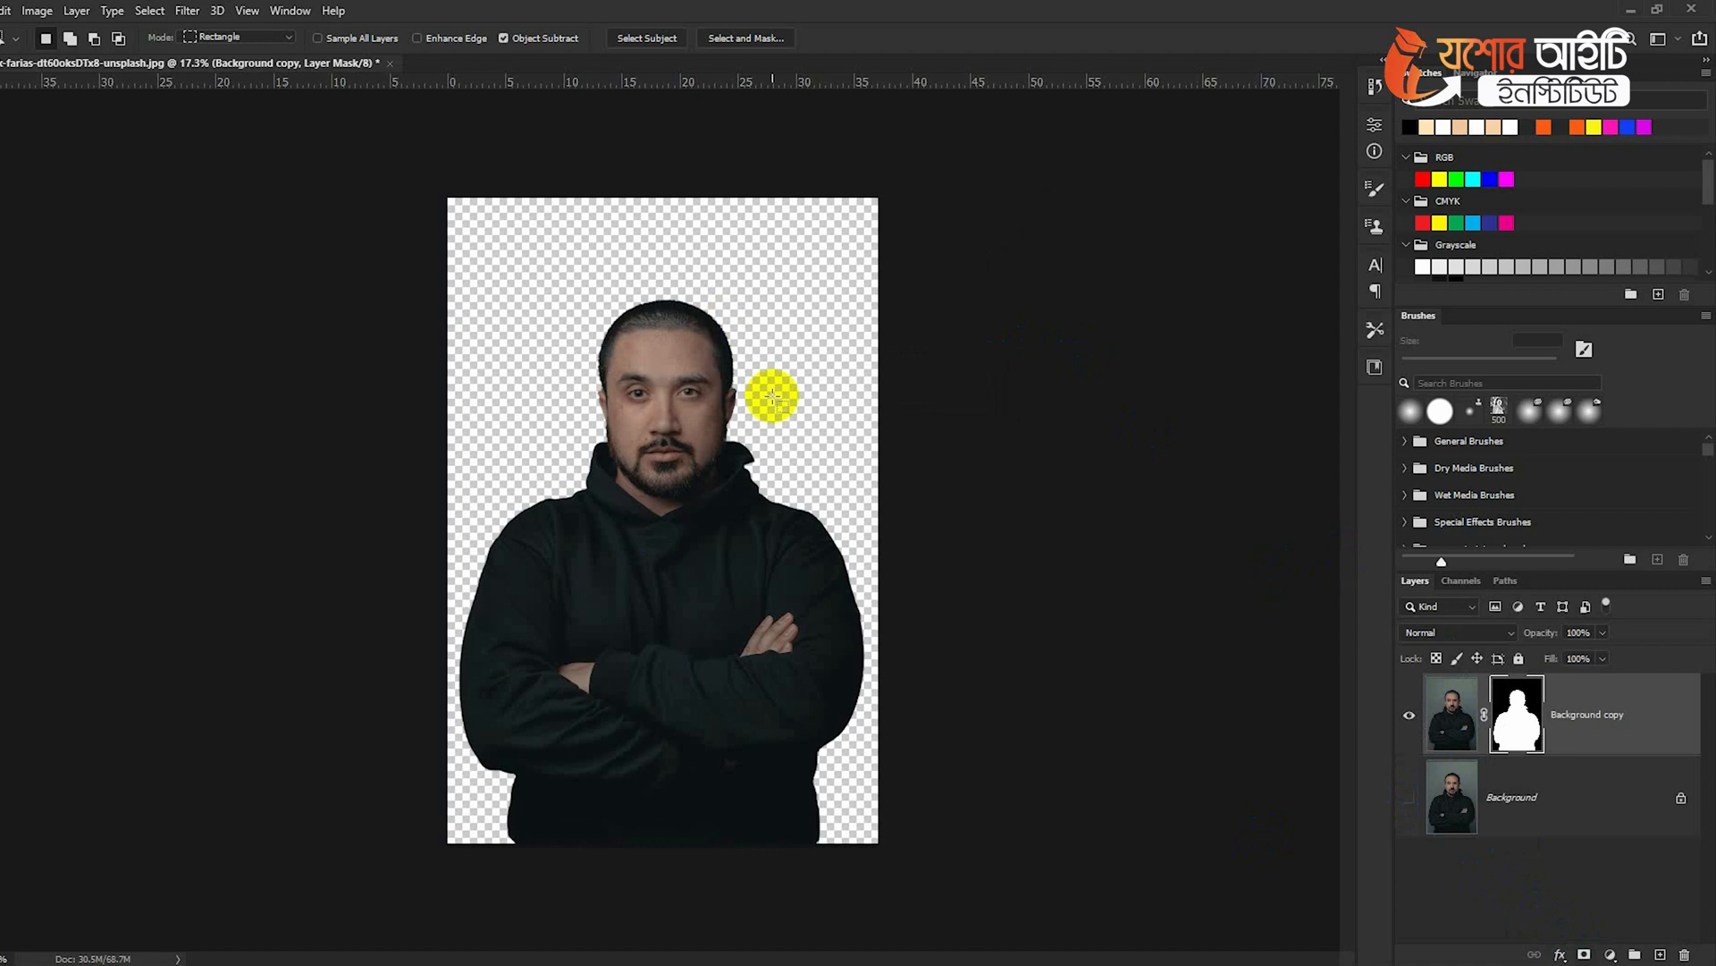
# Extend the canvas on both sides and above the man's head to about 5893 x 4899 px with the Crop tool
pyautogui.click(718, 384)
pyautogui.press('c')
pyautogui.moveTo(909, 480); pyautogui.dragTo(1079, 523)
pyautogui.moveTo(675, 198); pyautogui.dragTo(684, 146)
pyautogui.hotkey('ctrl', 'z')
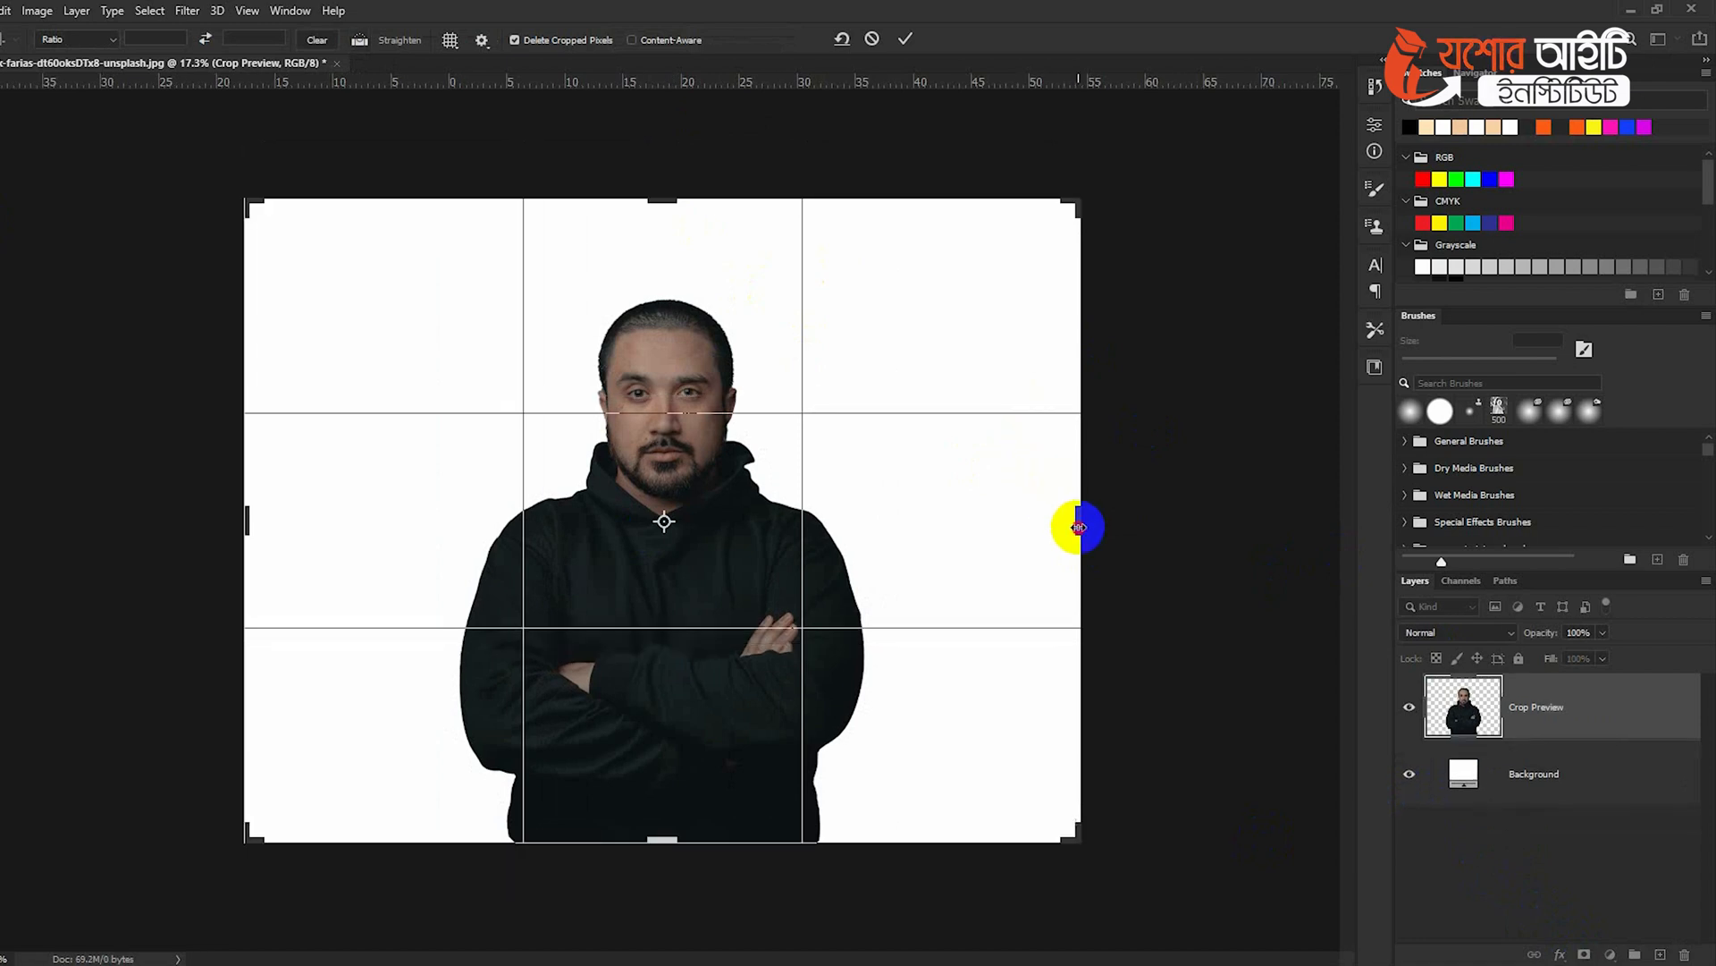
pyautogui.moveTo(1080, 523); pyautogui.dragTo(1137, 523)
pyautogui.moveTo(665, 200); pyautogui.dragTo(674, 134)
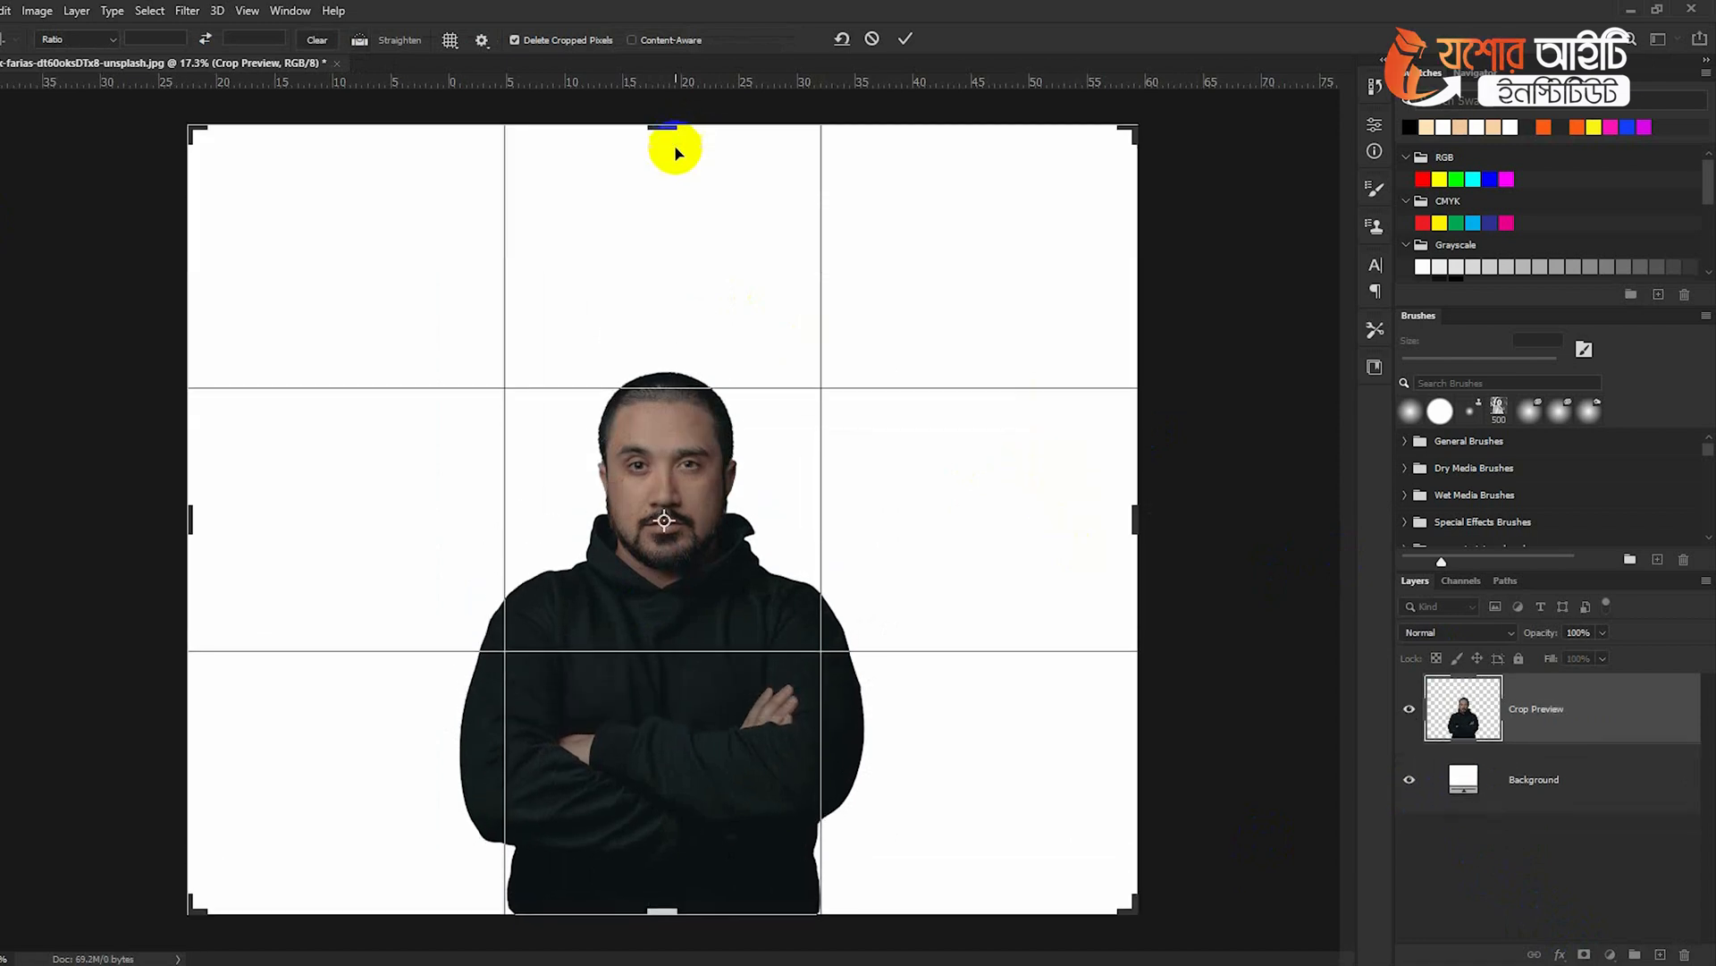
pyautogui.click(906, 41)
pyautogui.press('v')
# Resize the image to a width of 2000 pixels with proportions kept
pyautogui.scroll(-1, 509, 337)
pyautogui.click(40, 13)
pyautogui.click(76, 149)
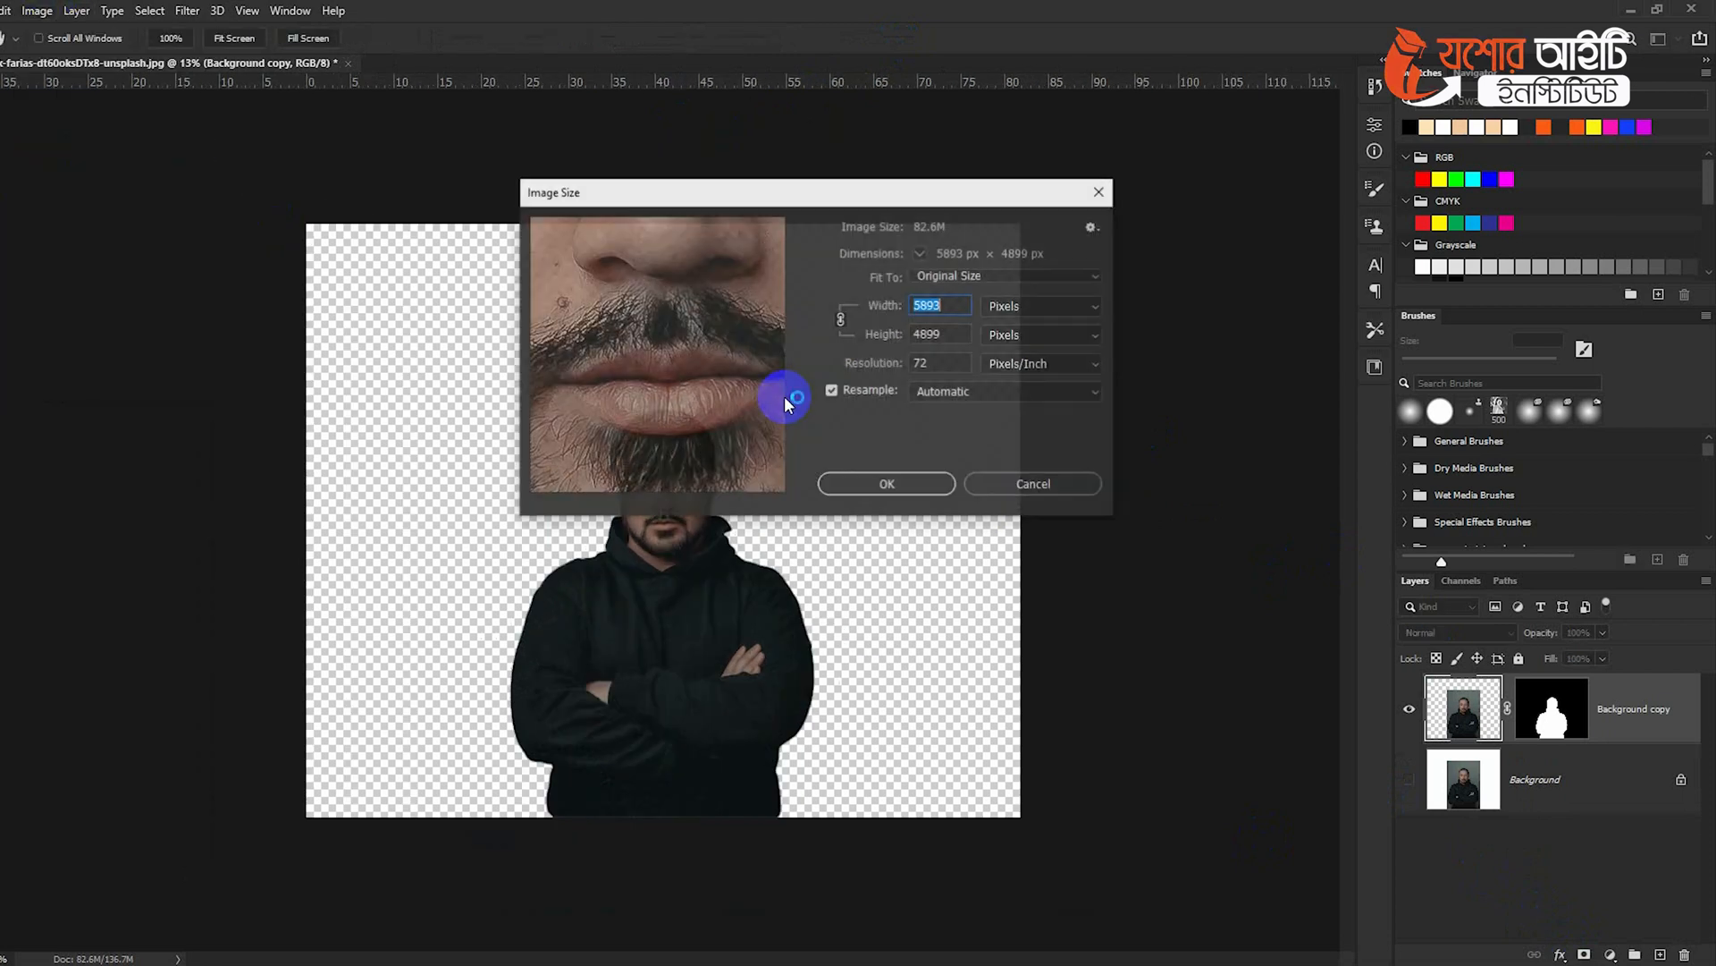
pyautogui.write('2000')
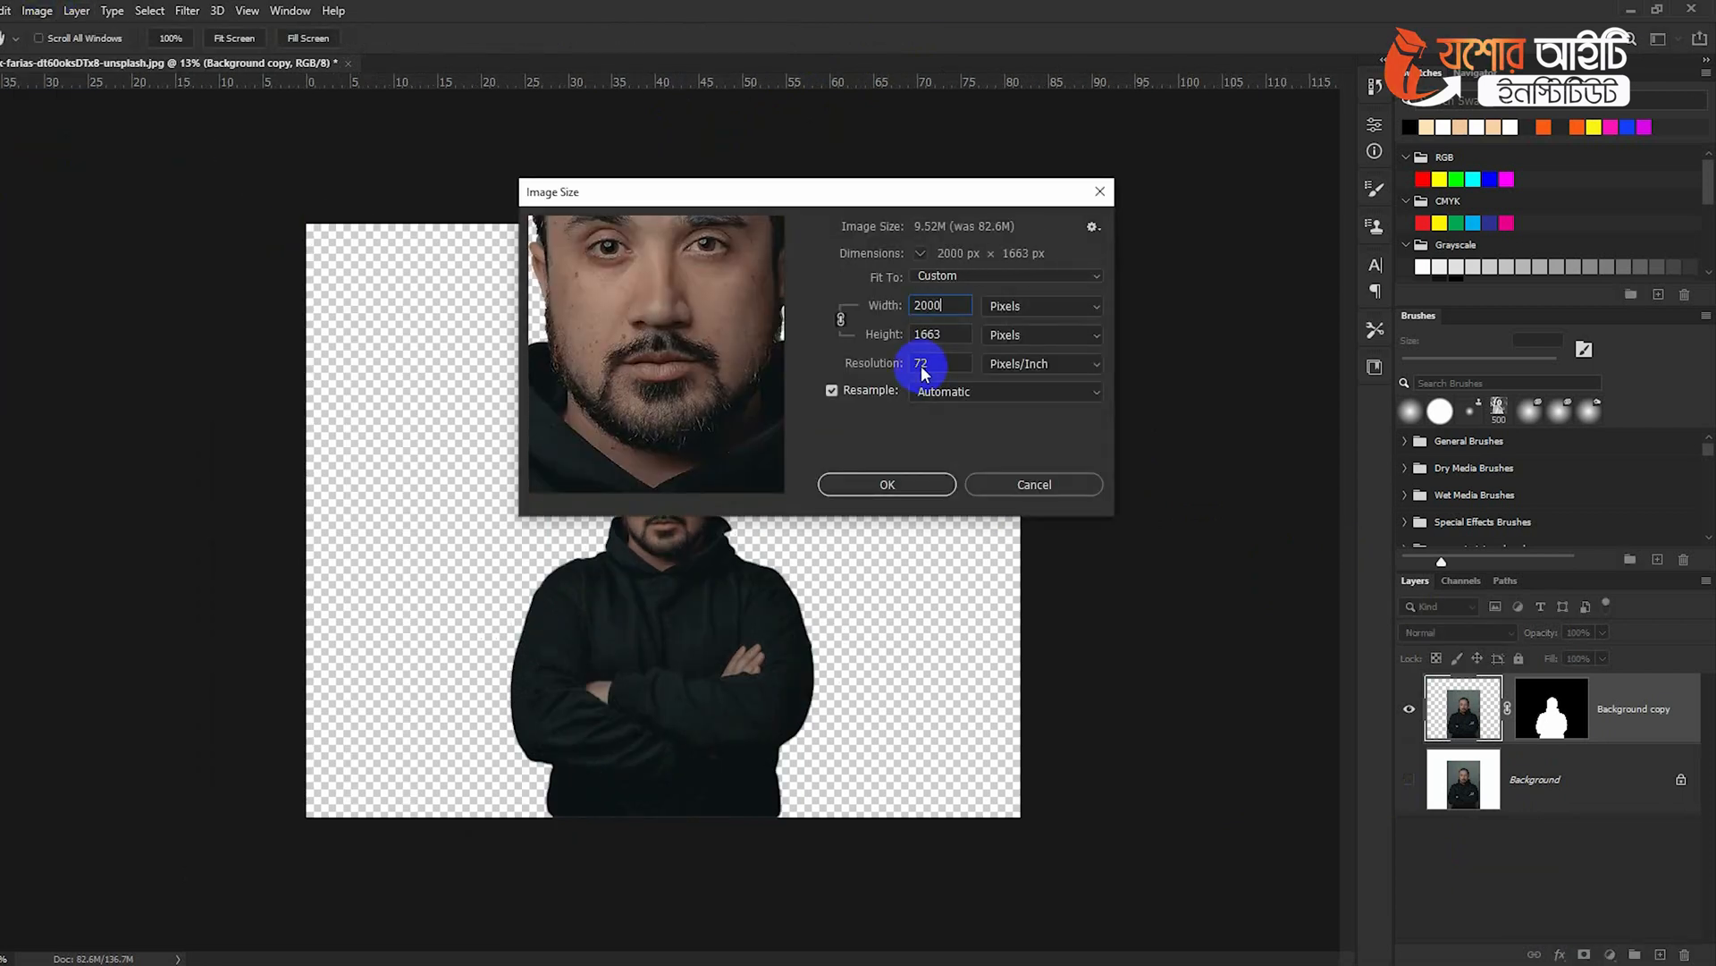
pyautogui.press('Return')
# Delete the original Background layer and convert the masked Background copy layer to a smart object
pyautogui.scroll(3, 632, 548)
pyautogui.click(1519, 791)
pyautogui.press('Delete')
pyautogui.rightClick(1631, 737)
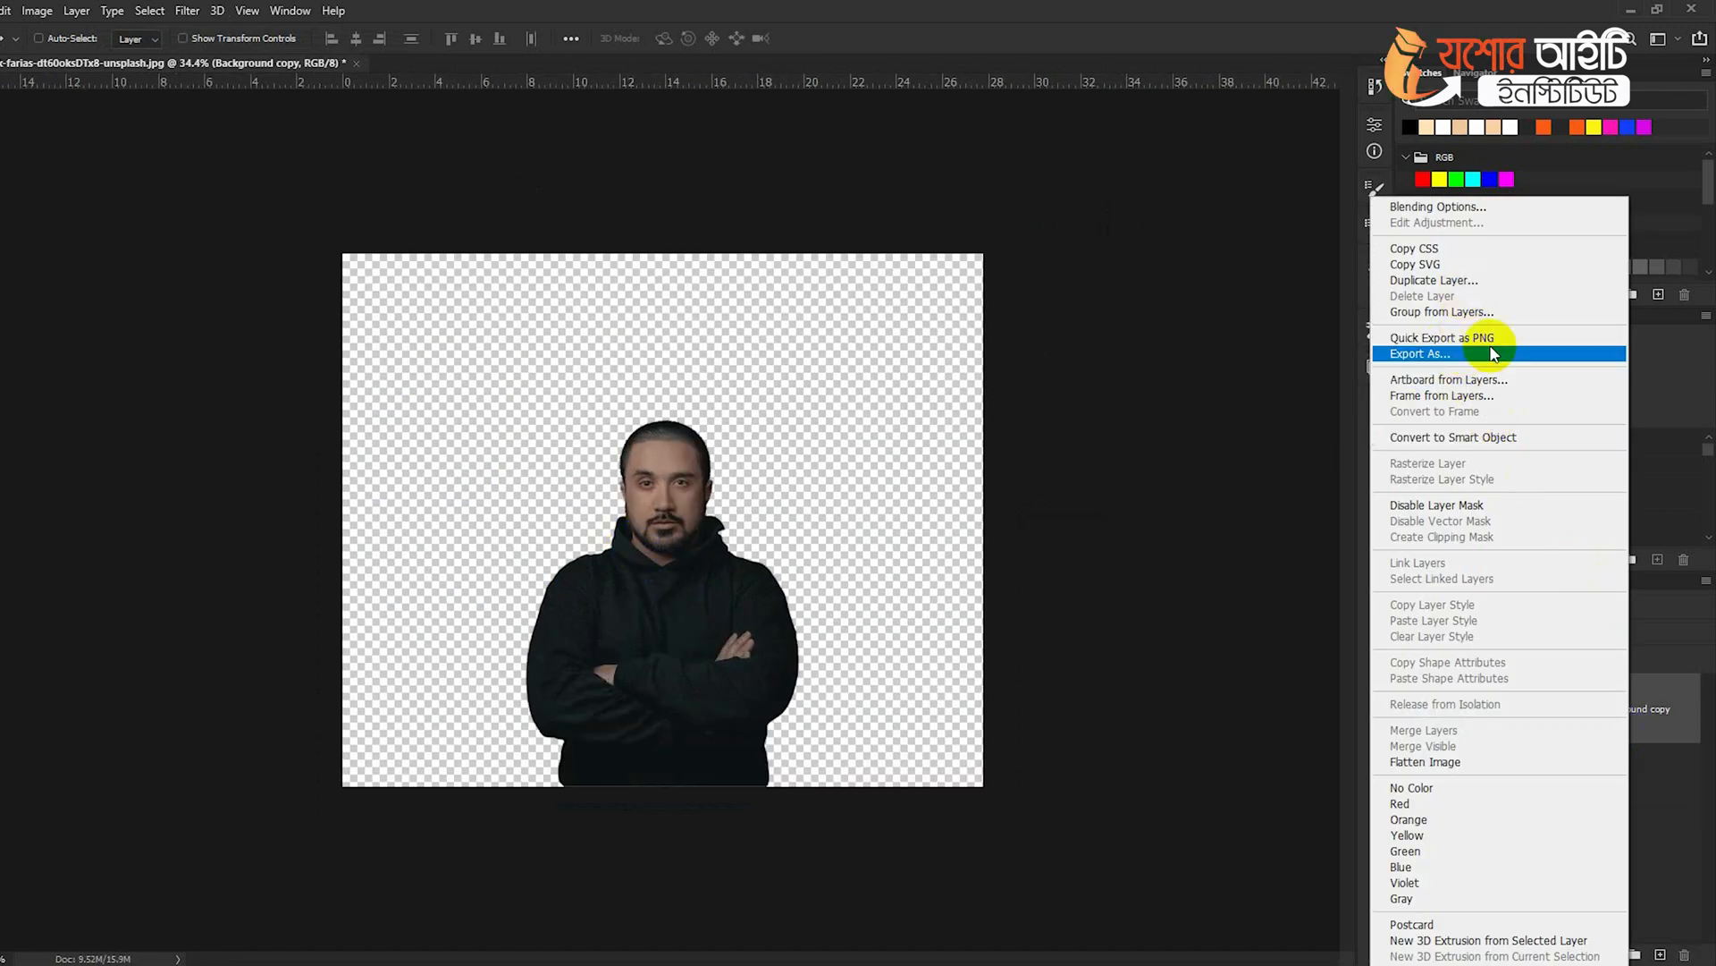
pyautogui.click(1495, 437)
# Scale the man up and move him down so his chest is cut off by the canvas's lower edge
pyautogui.hotkey('ctrl', 't')
pyautogui.moveTo(797, 783); pyautogui.dragTo(950, 908)
pyautogui.moveTo(807, 614); pyautogui.dragTo(806, 736)
pyautogui.press('Return')
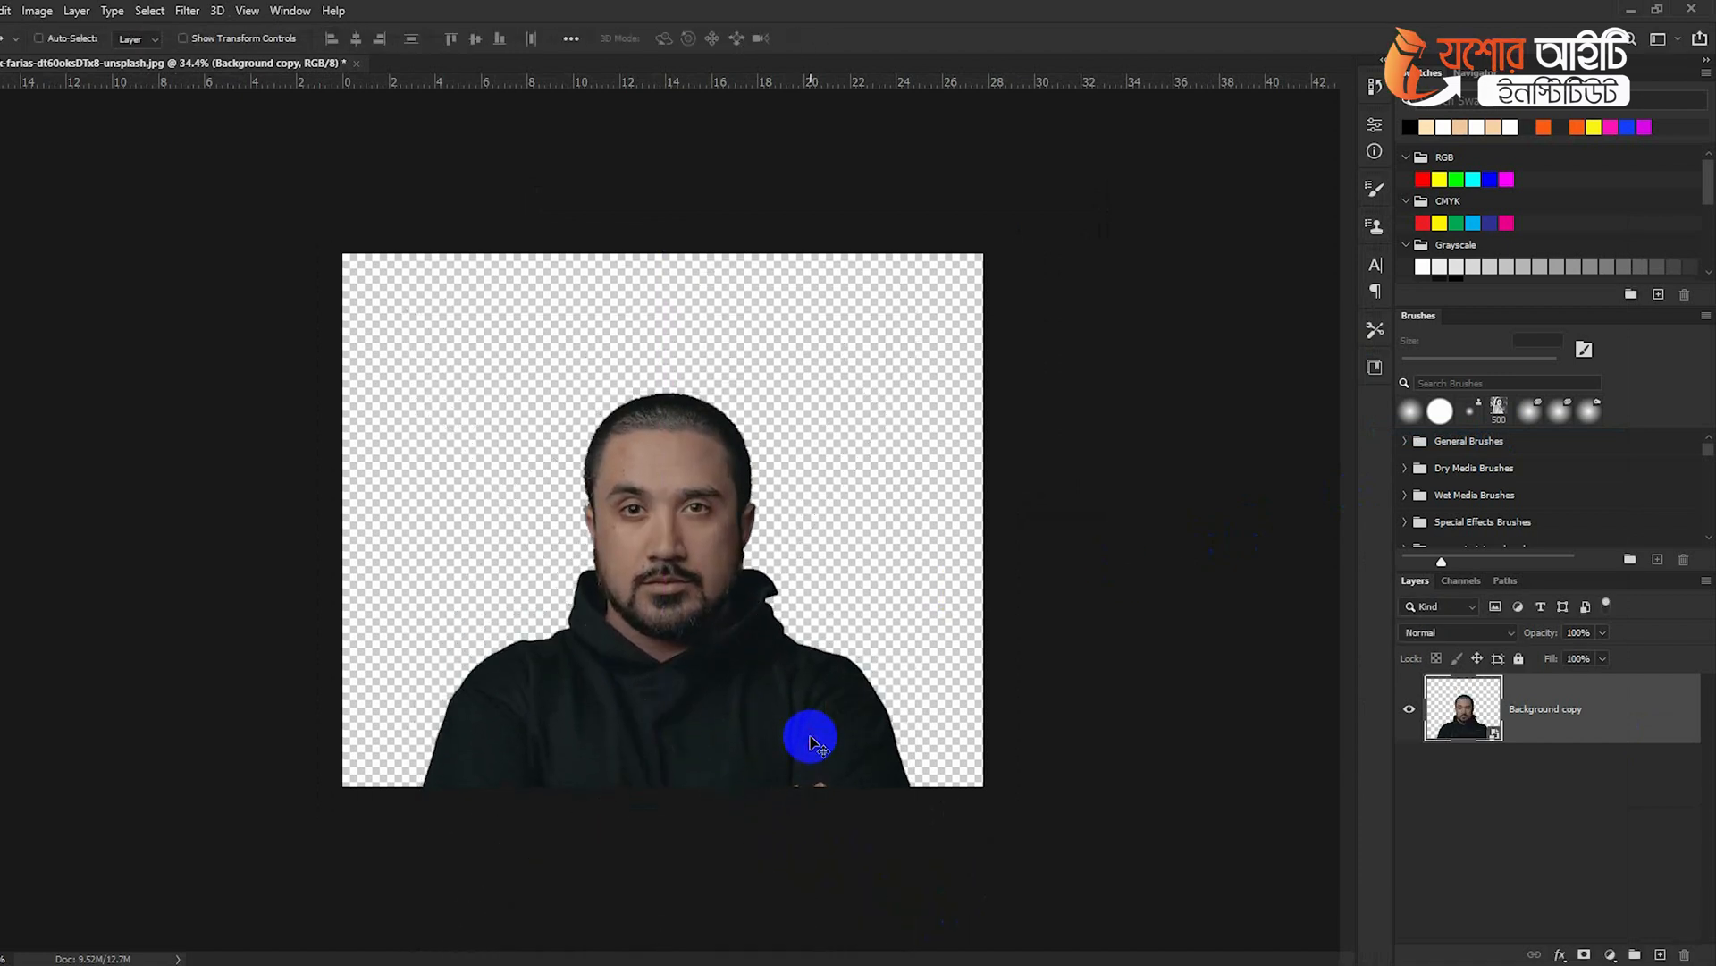
pyautogui.scroll(3, 710, 502)
pyautogui.scroll(-2, 711, 505)
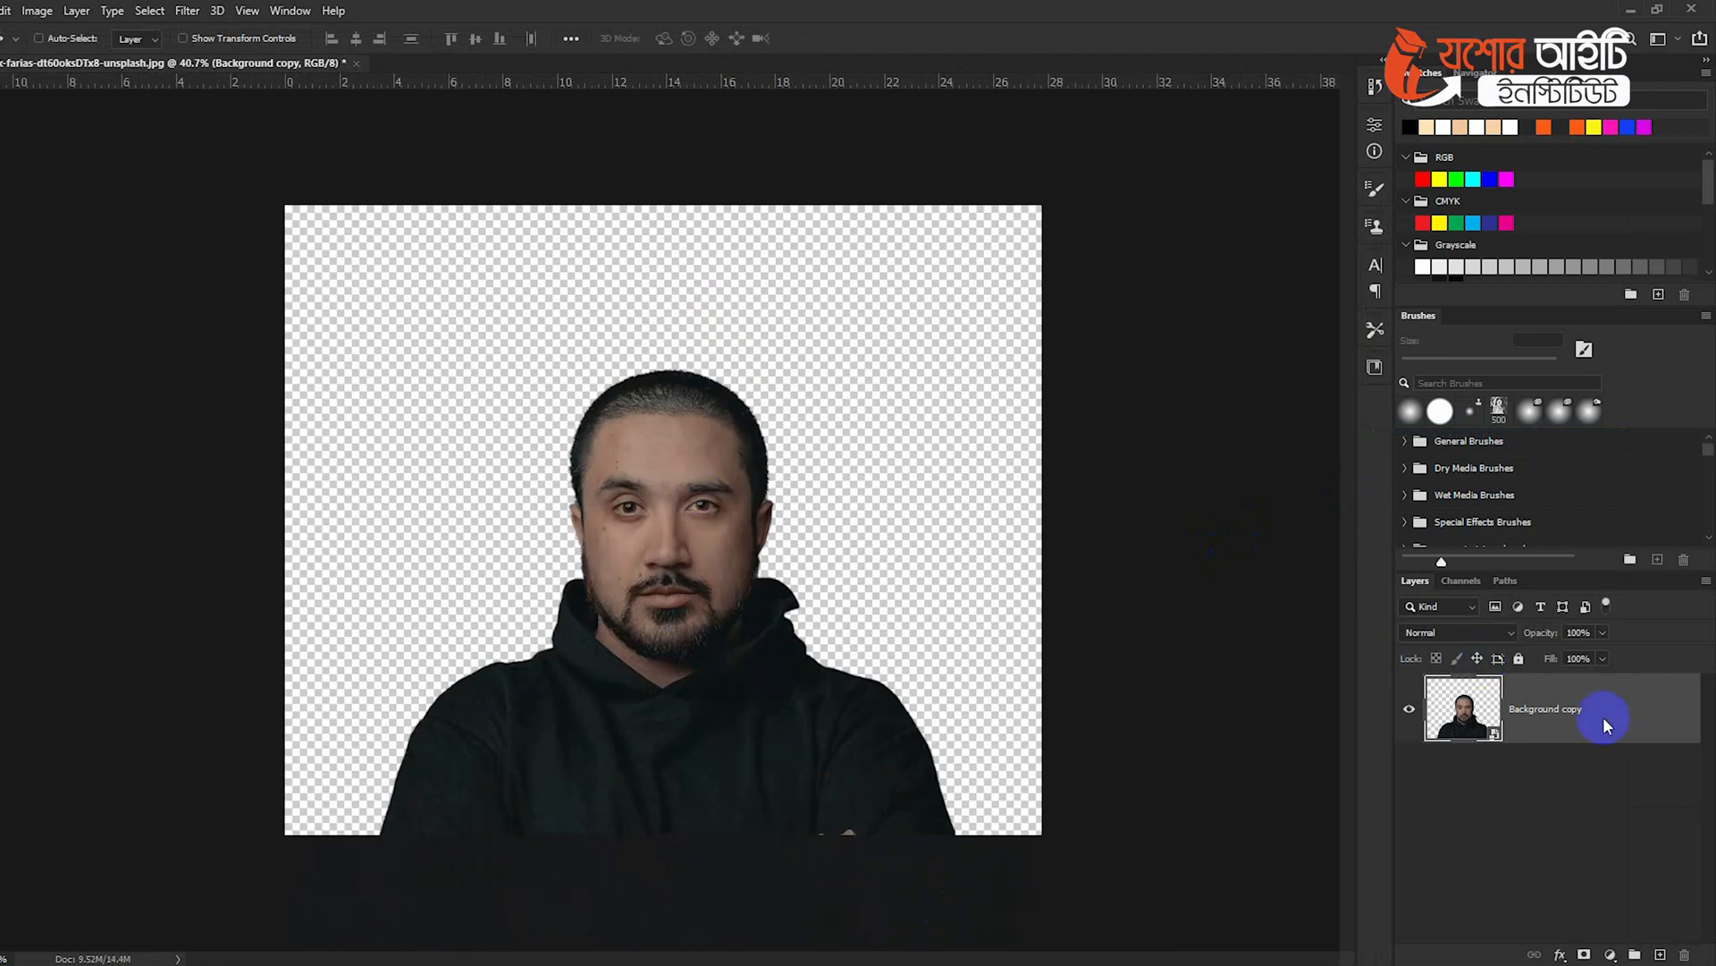
# Add a dark grey Solid Color fill layer and place it beneath the man's layer
pyautogui.click(1610, 953)
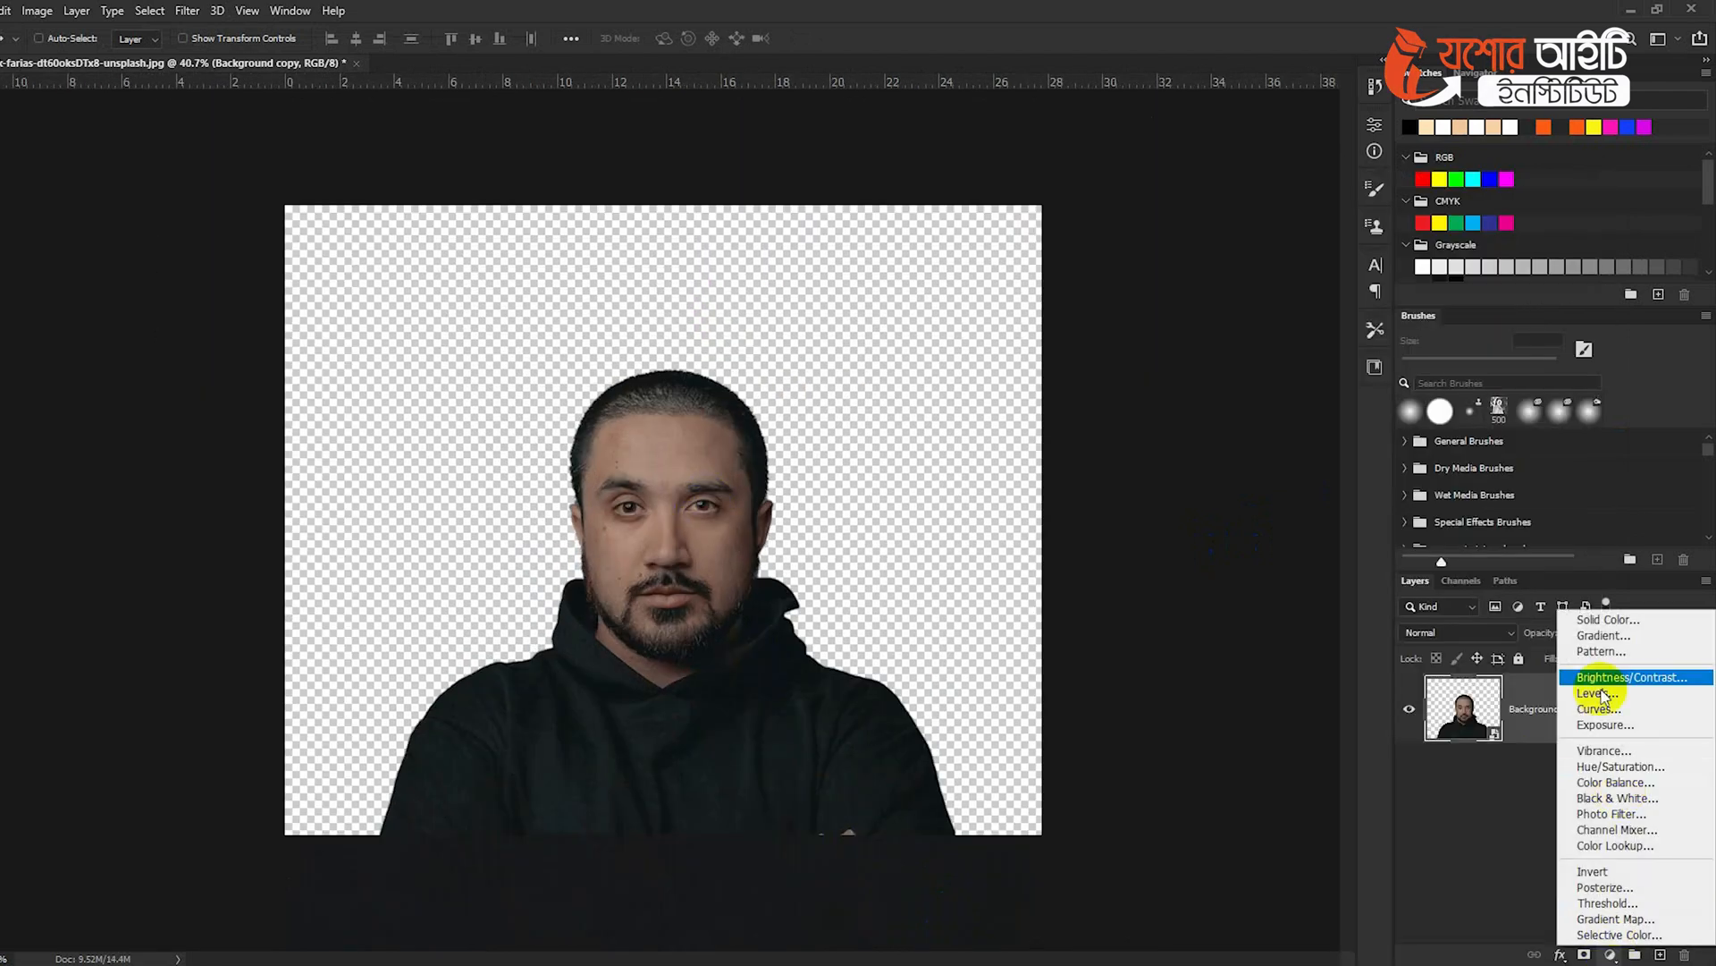
pyautogui.click(1590, 613)
pyautogui.click(1061, 442)
pyautogui.moveTo(1061, 442); pyautogui.dragTo(938, 539)
pyautogui.click(1396, 333)
pyautogui.moveTo(1609, 711); pyautogui.dragTo(1625, 833)
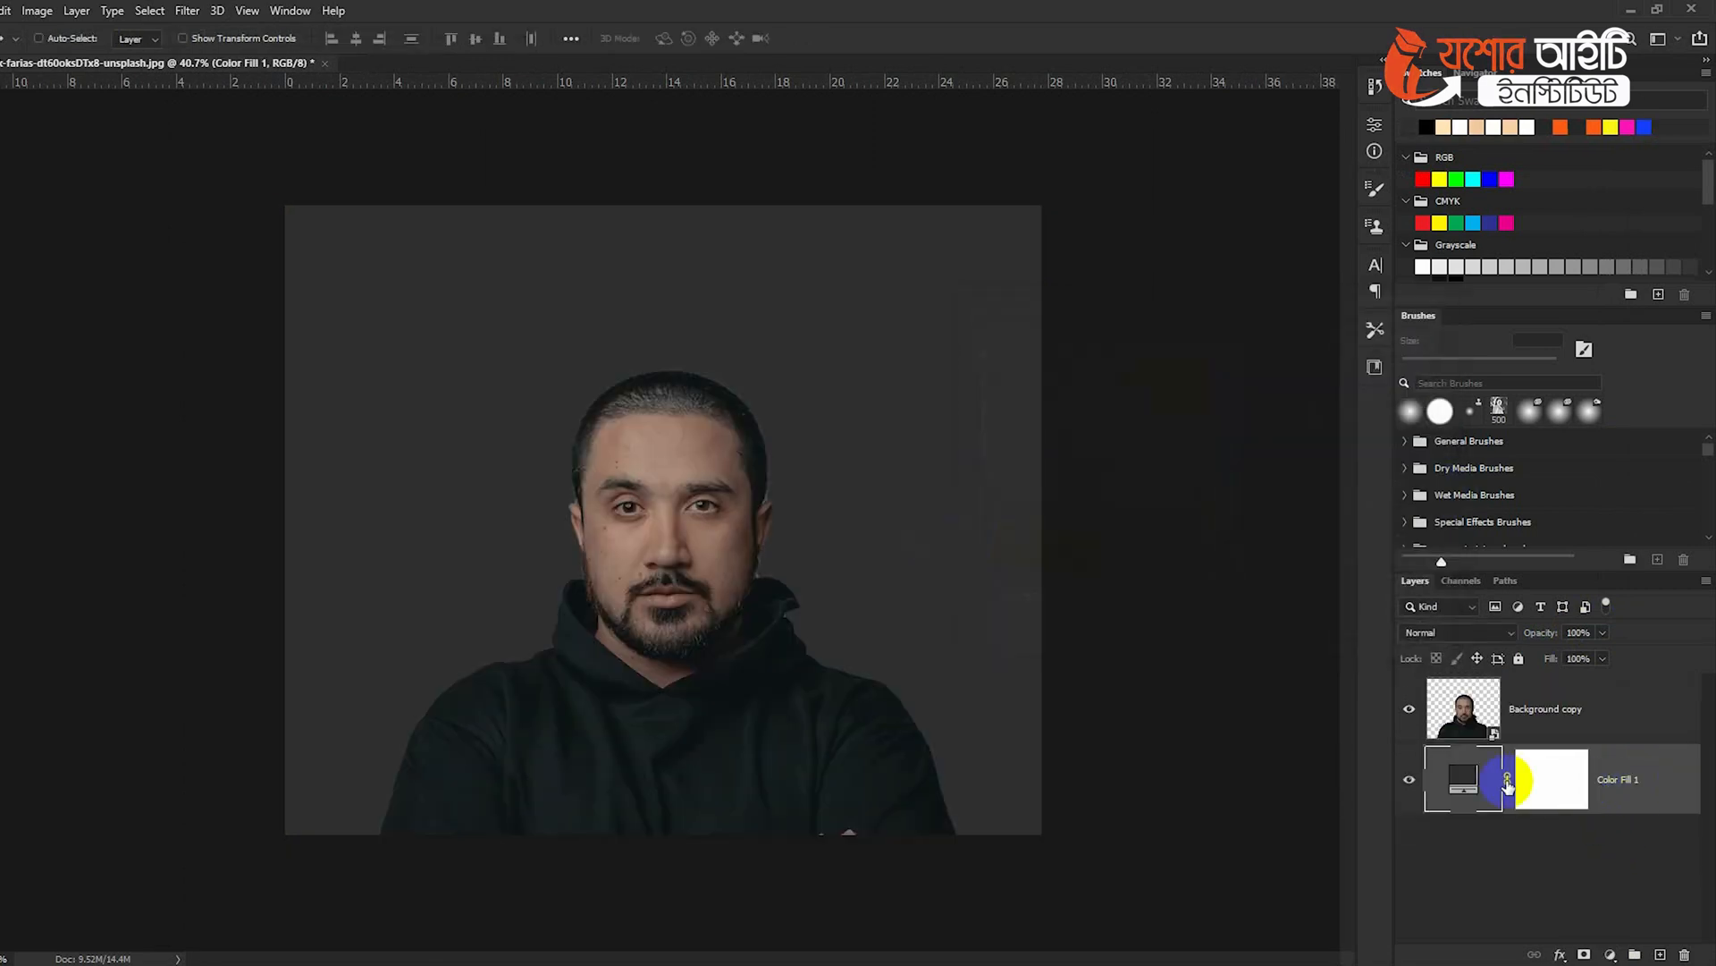
# Change the fill layer's colour to the near-black #0d1215 sampled from the hoodie
pyautogui.doubleClick(1463, 786)
pyautogui.click(935, 813)
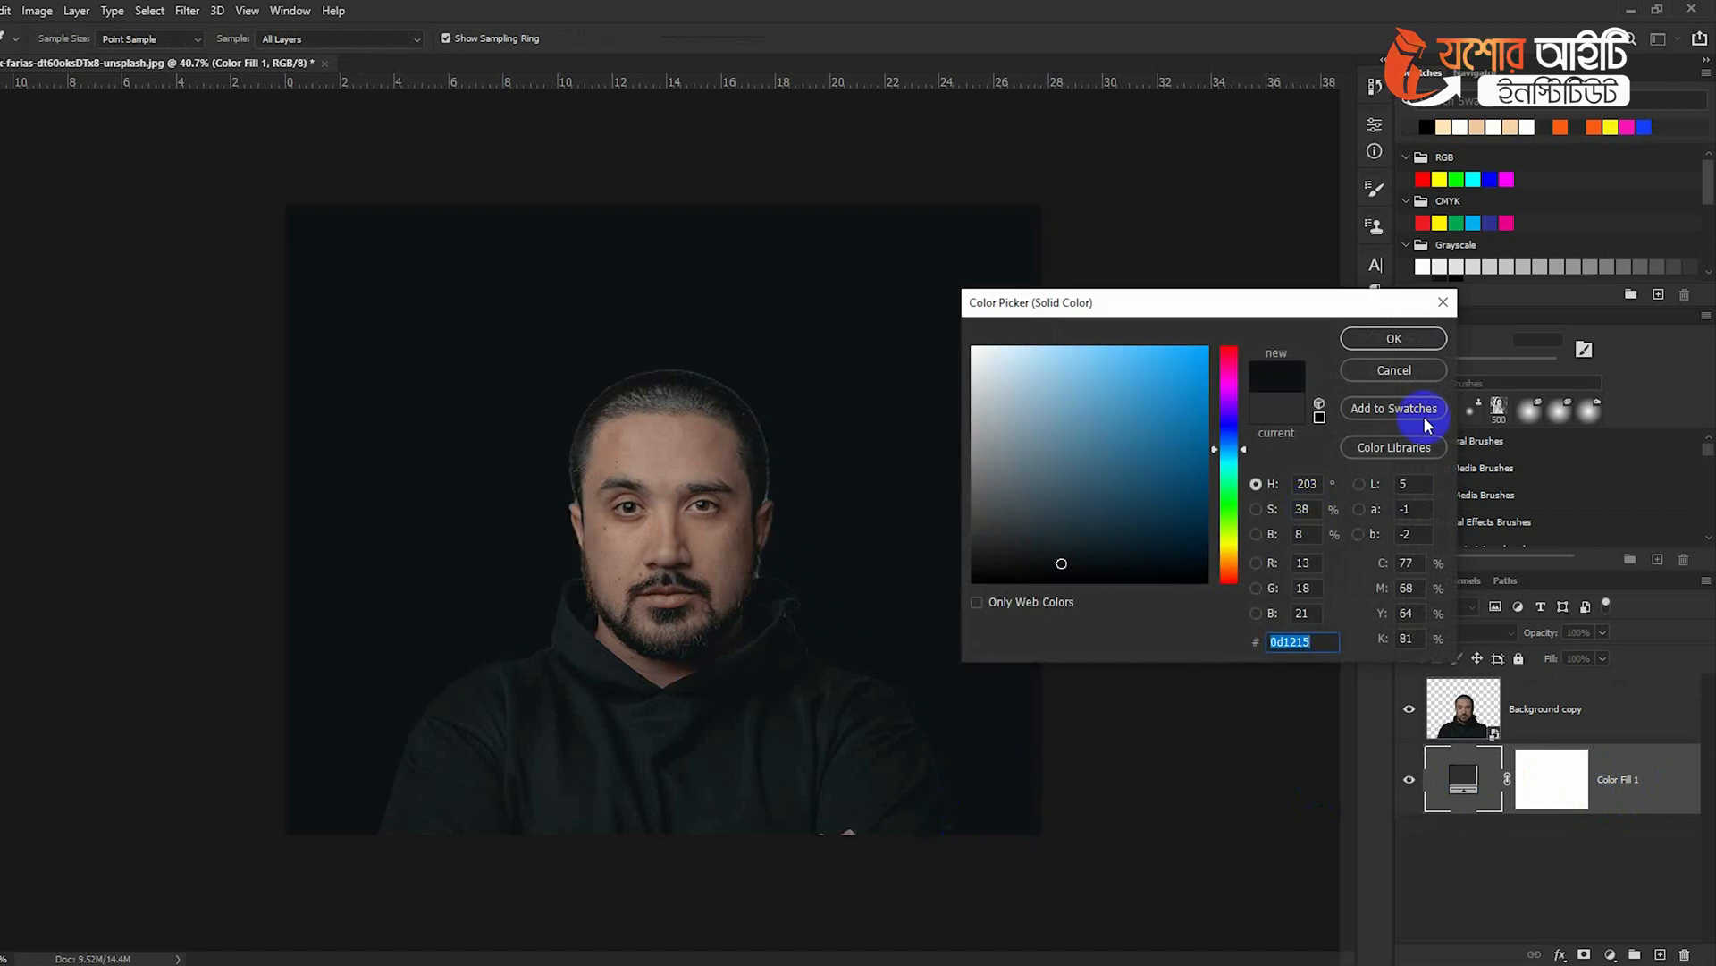
pyautogui.click(1415, 347)
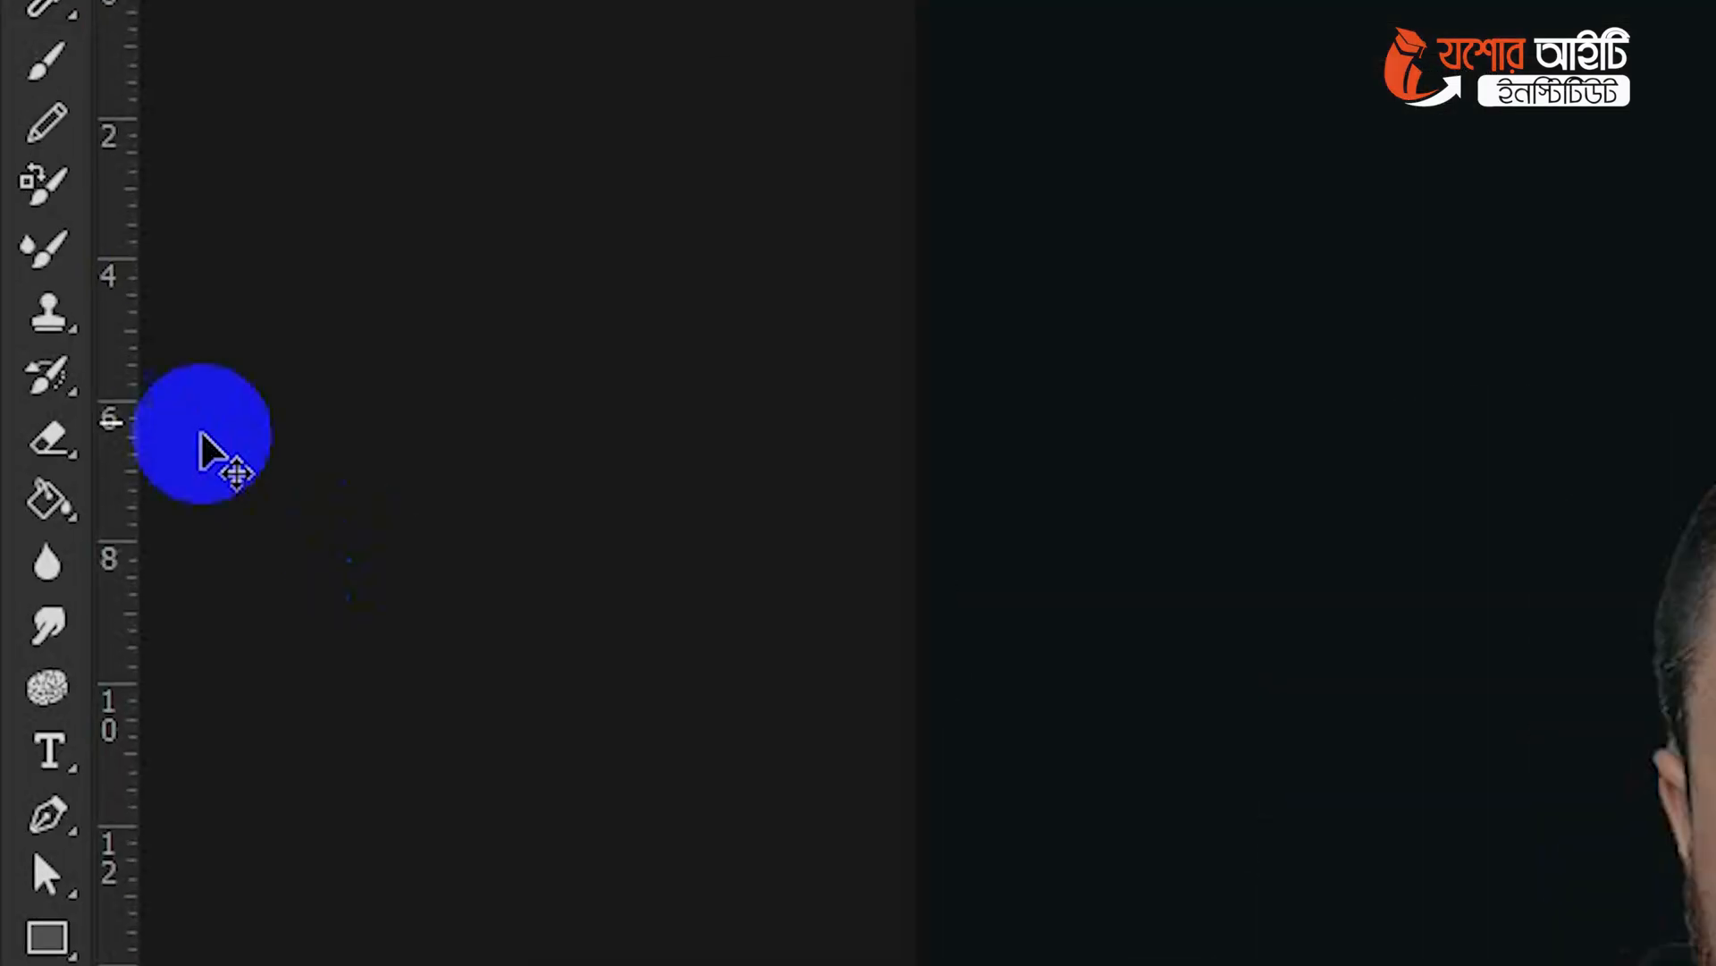
# On a new layer above the colour fill, paint a soft glow behind the head in a dark grey sampled from the hood, using 1800 and 1600 px brushes
pyautogui.click(49, 59)
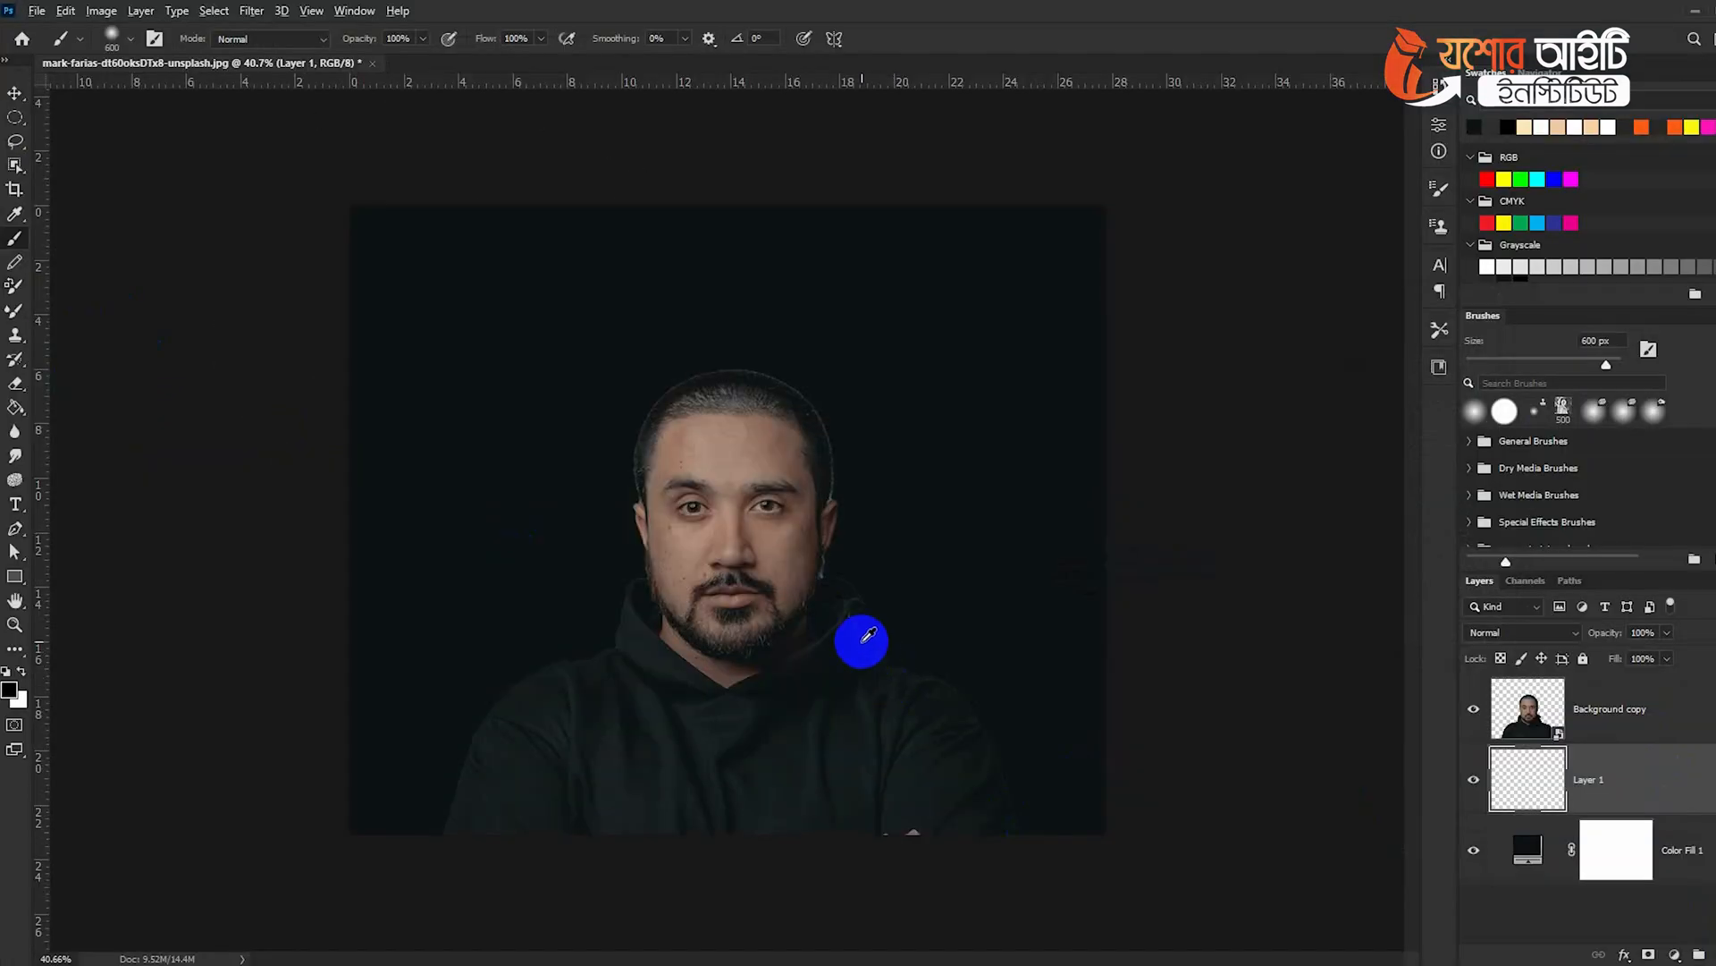
pyautogui.keyDown('alt'); pyautogui.click(846, 619); pyautogui.keyUp('alt')
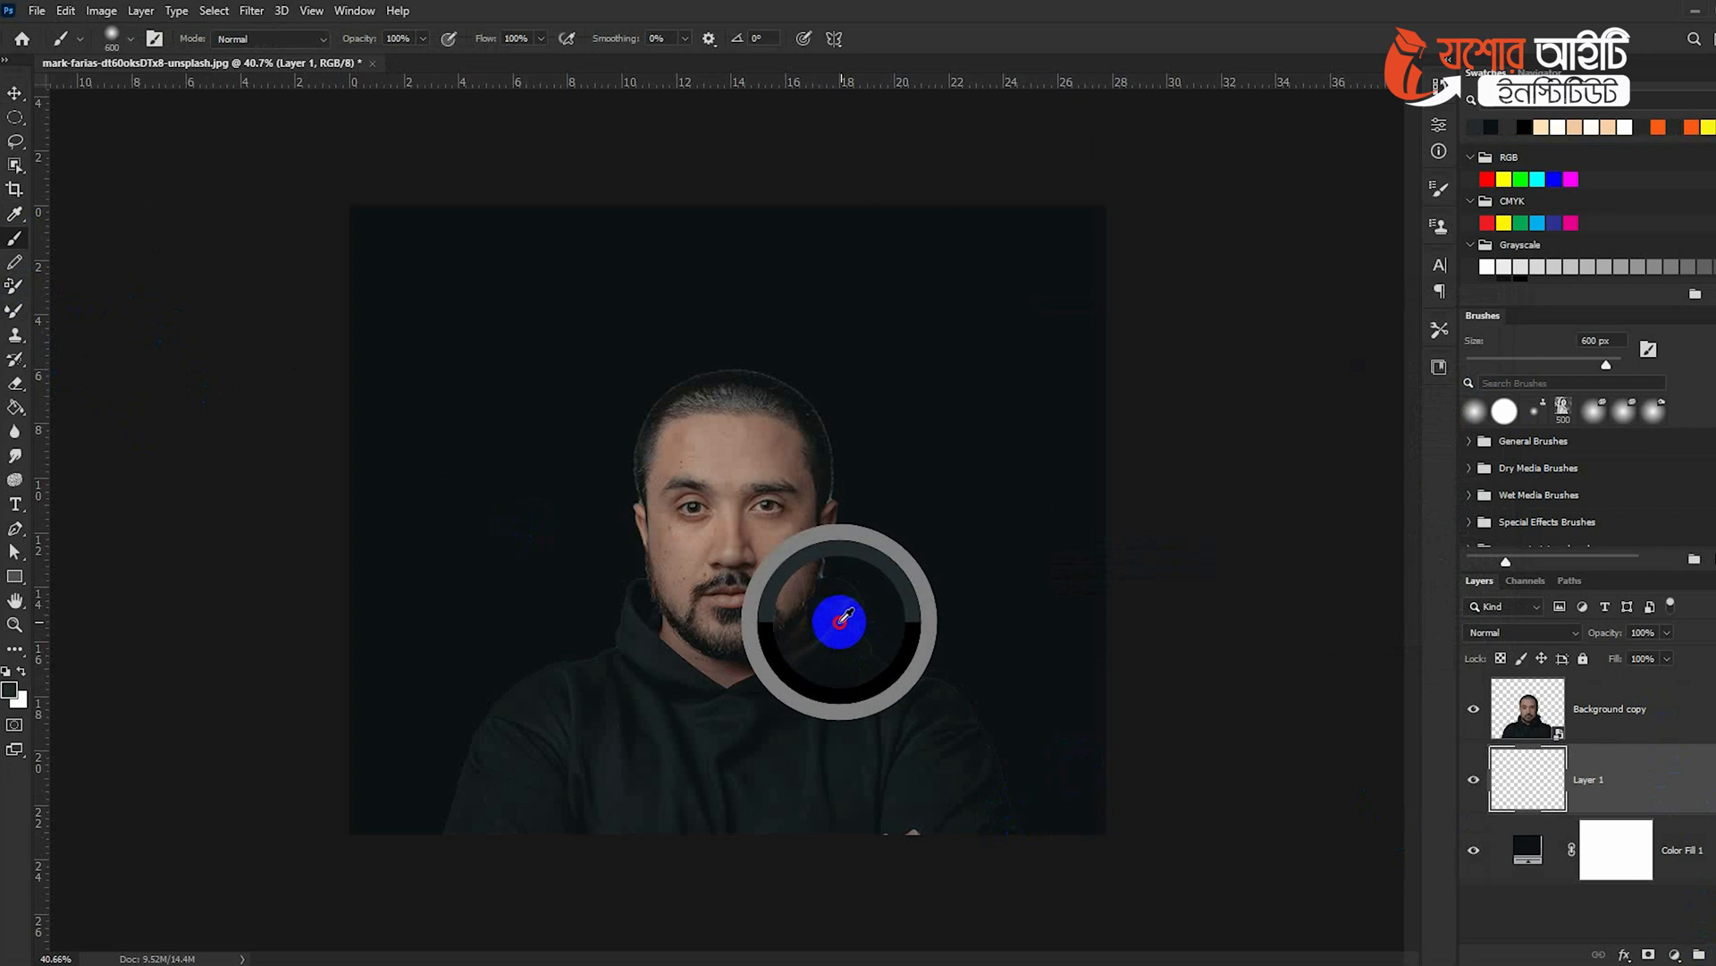
pyautogui.press(']')
pyautogui.press(']')
pyautogui.press(']')
pyautogui.press(']')
pyautogui.press(']')
pyautogui.press(']')
pyautogui.press(']')
pyautogui.press(']')
pyautogui.press(']')
pyautogui.press(']')
pyautogui.press(']')
pyautogui.press(']')
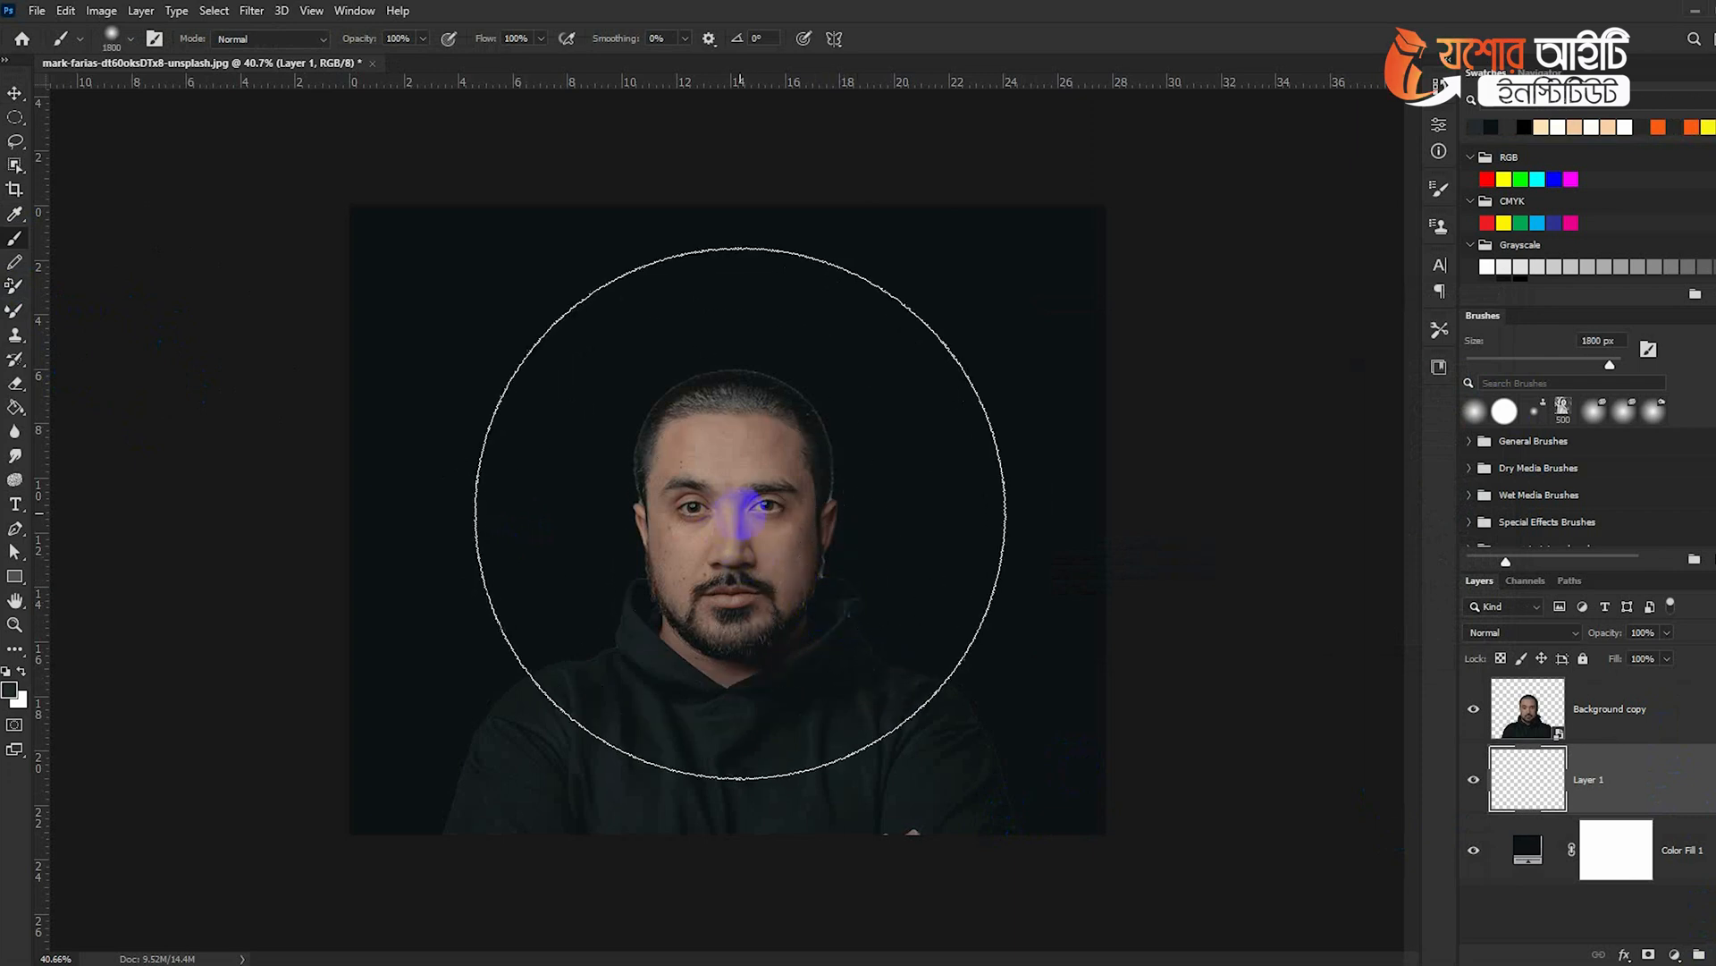
pyautogui.click(740, 511)
pyautogui.press('[')
pyautogui.press('[')
pyautogui.click(744, 439)
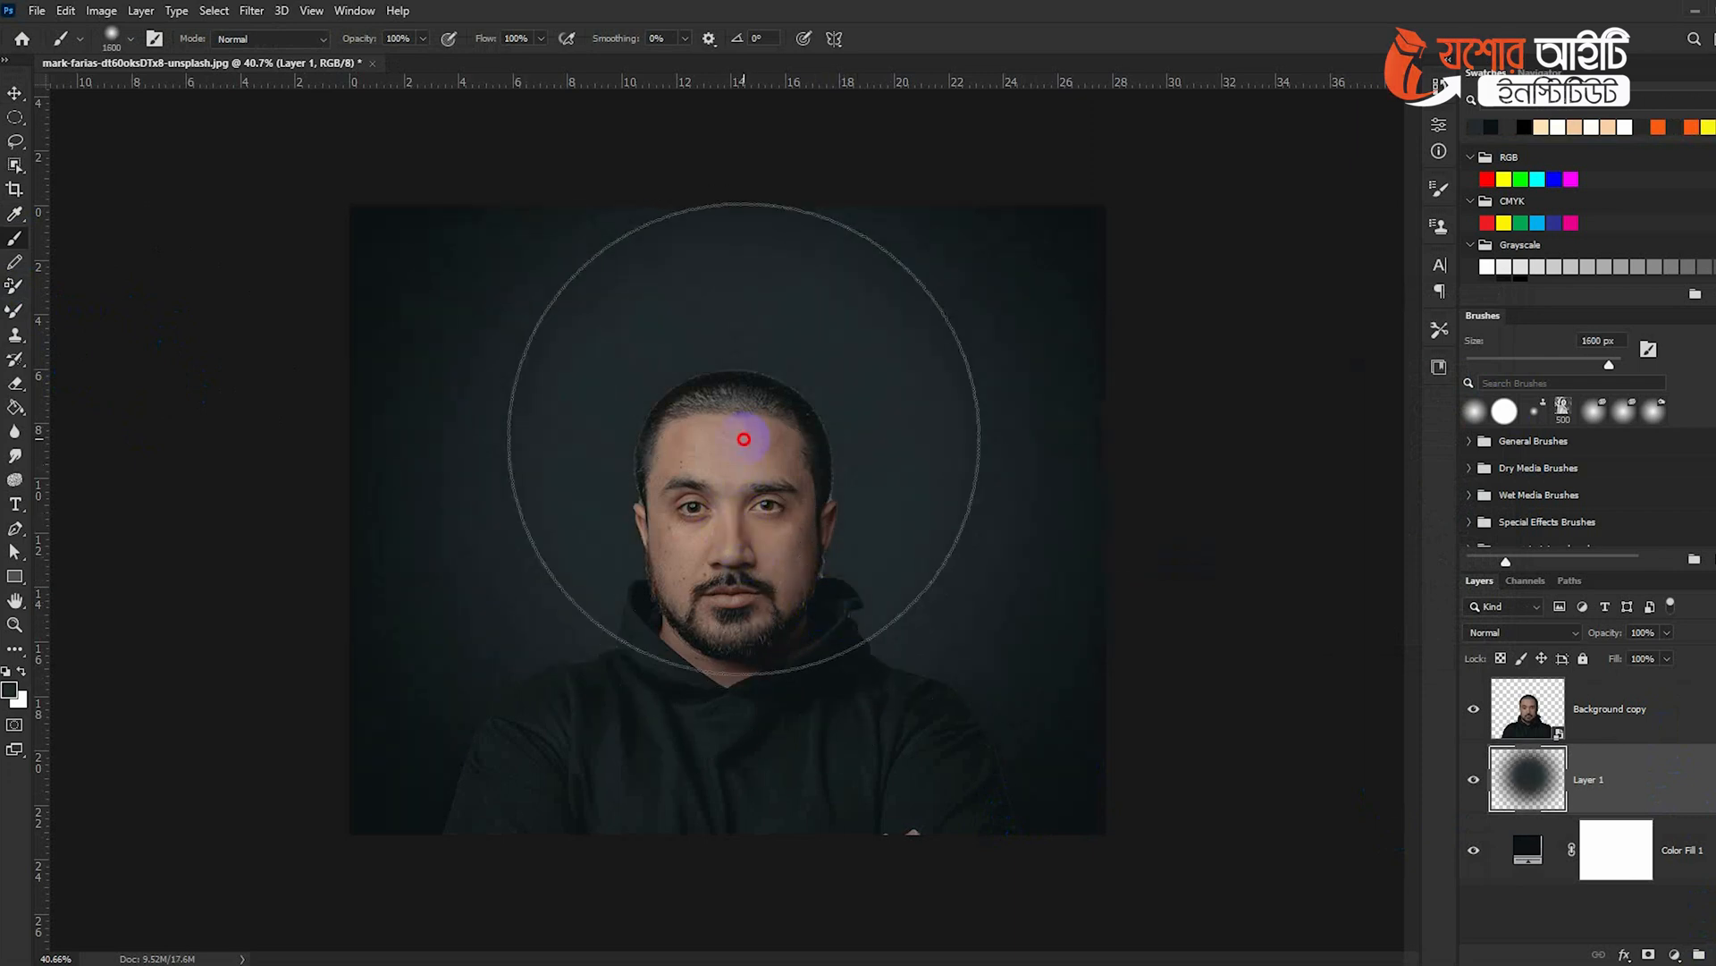
# Toggle the visibility of the man and glow layers to compare the background with and without the glow
pyautogui.click(16, 96)
pyautogui.click(1467, 713)
pyautogui.click(1473, 779)
pyautogui.click(1474, 779)
pyautogui.click(1475, 725)
# Select the man's Background copy layer and activate the Elliptical Marquee tool for working on the head
pyautogui.scroll(5, 594, 313)
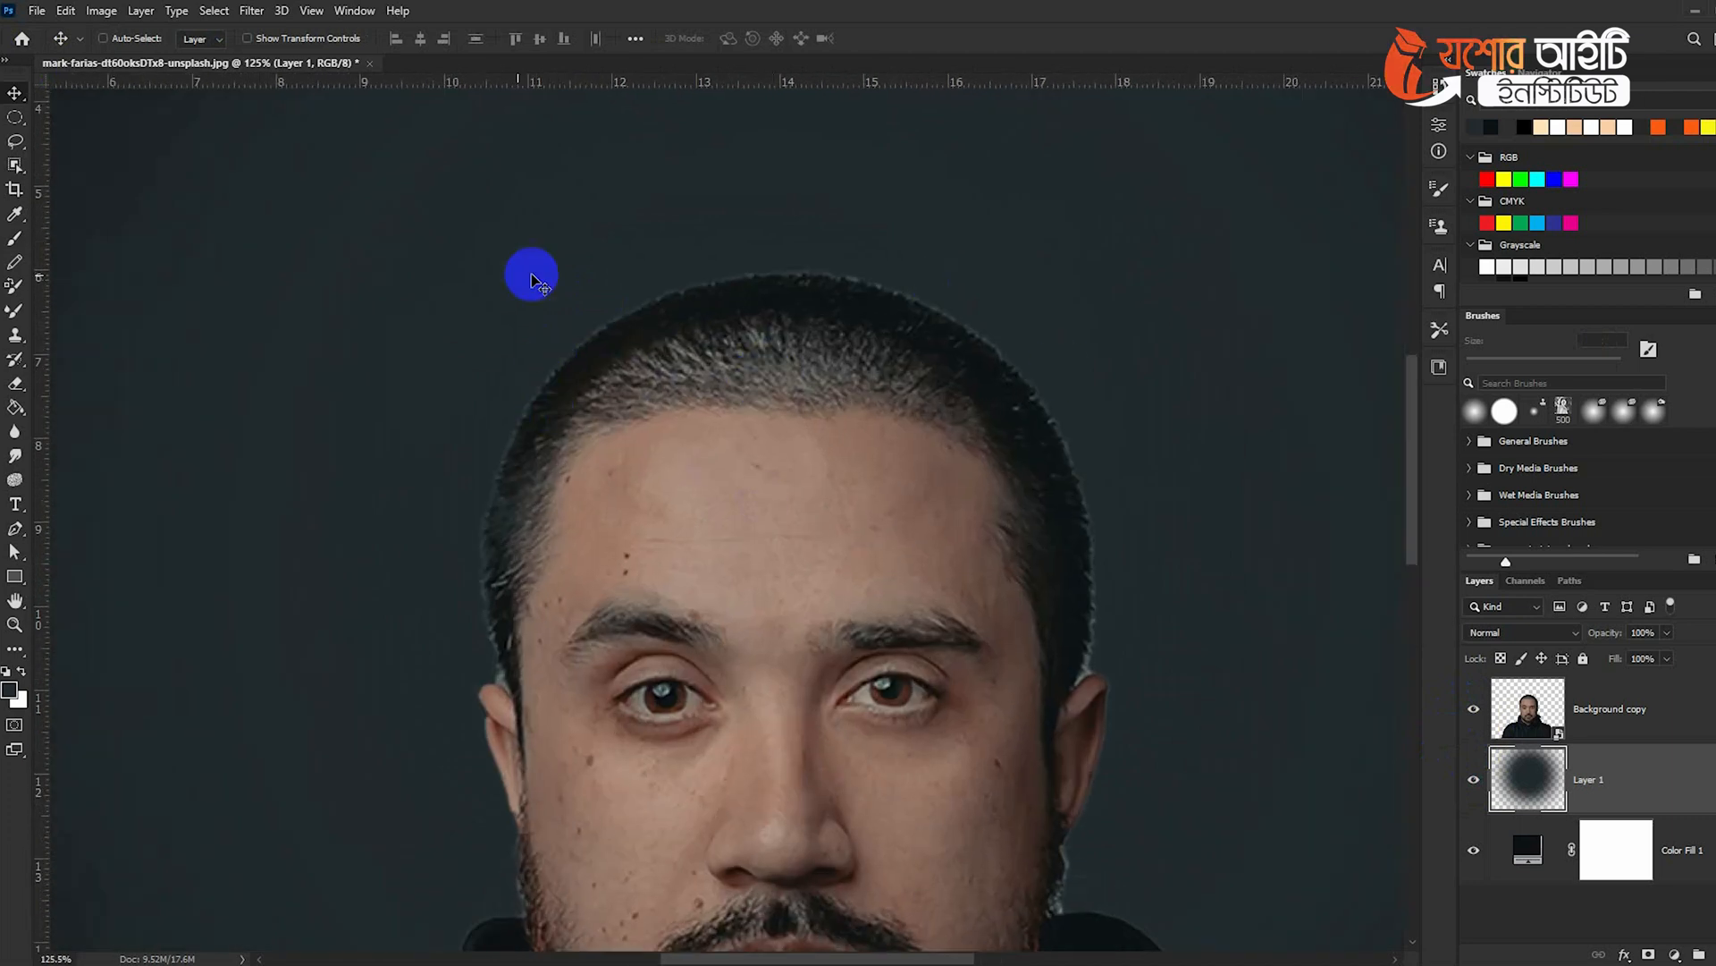
pyautogui.click(1573, 710)
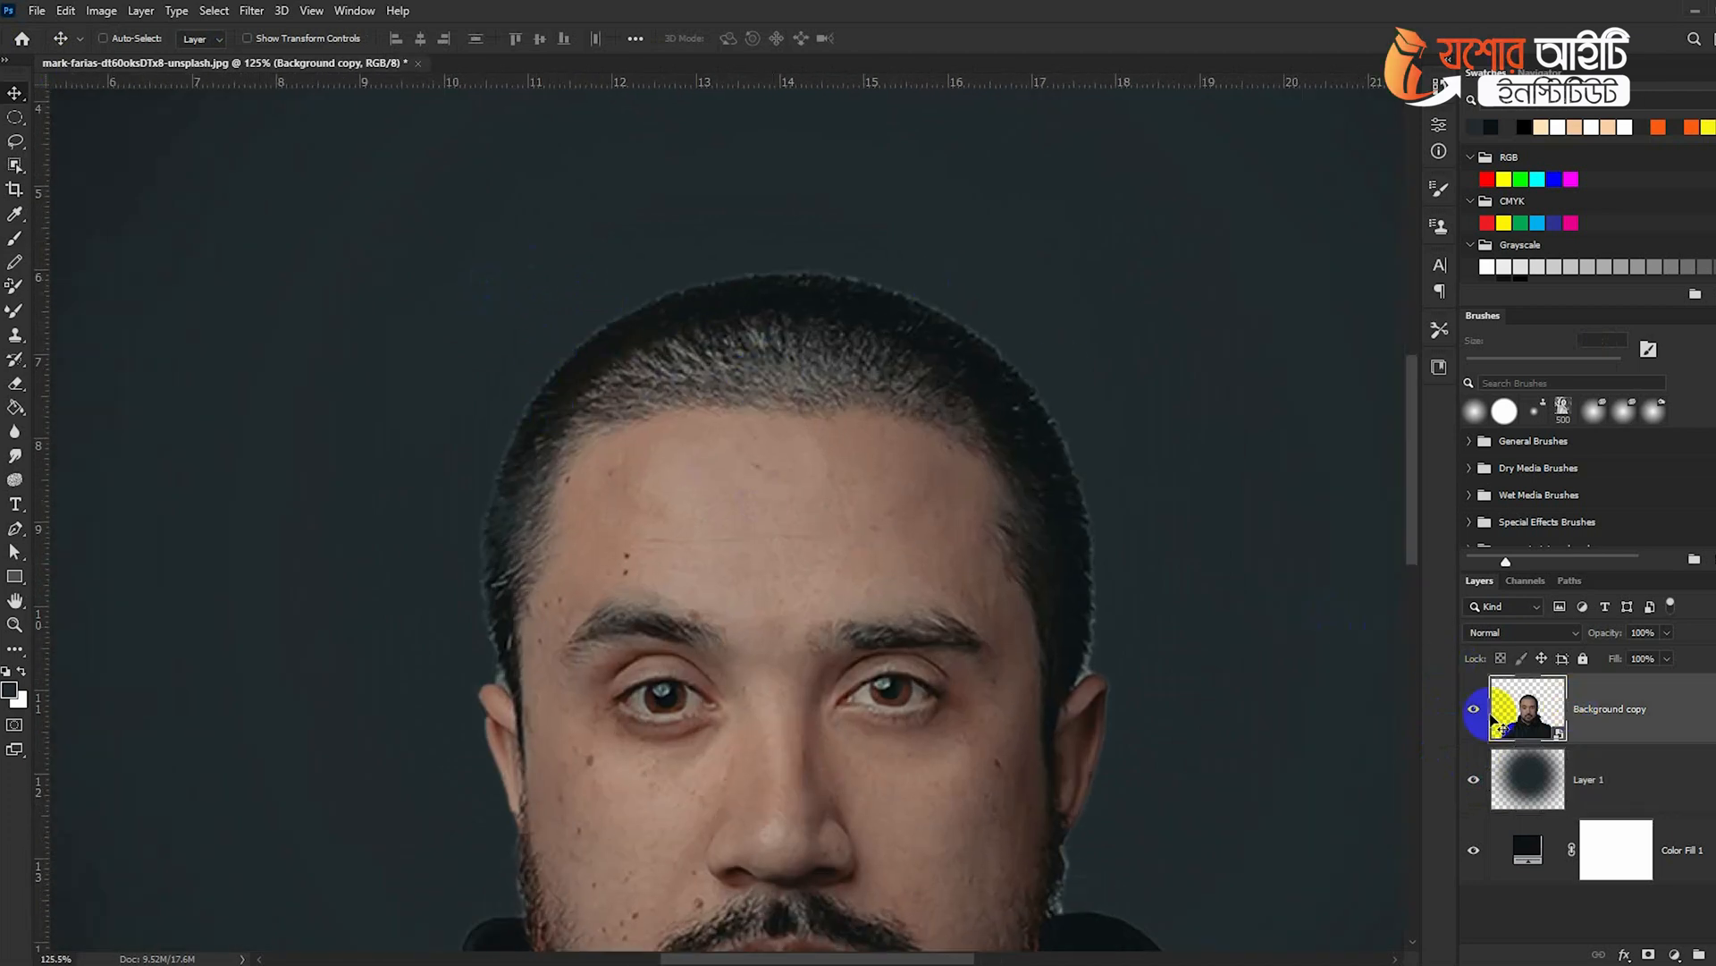
pyautogui.click(15, 119)
# Switch to the Chrome browser and search Google Images for "bowl png"
pyautogui.click(886, 35)
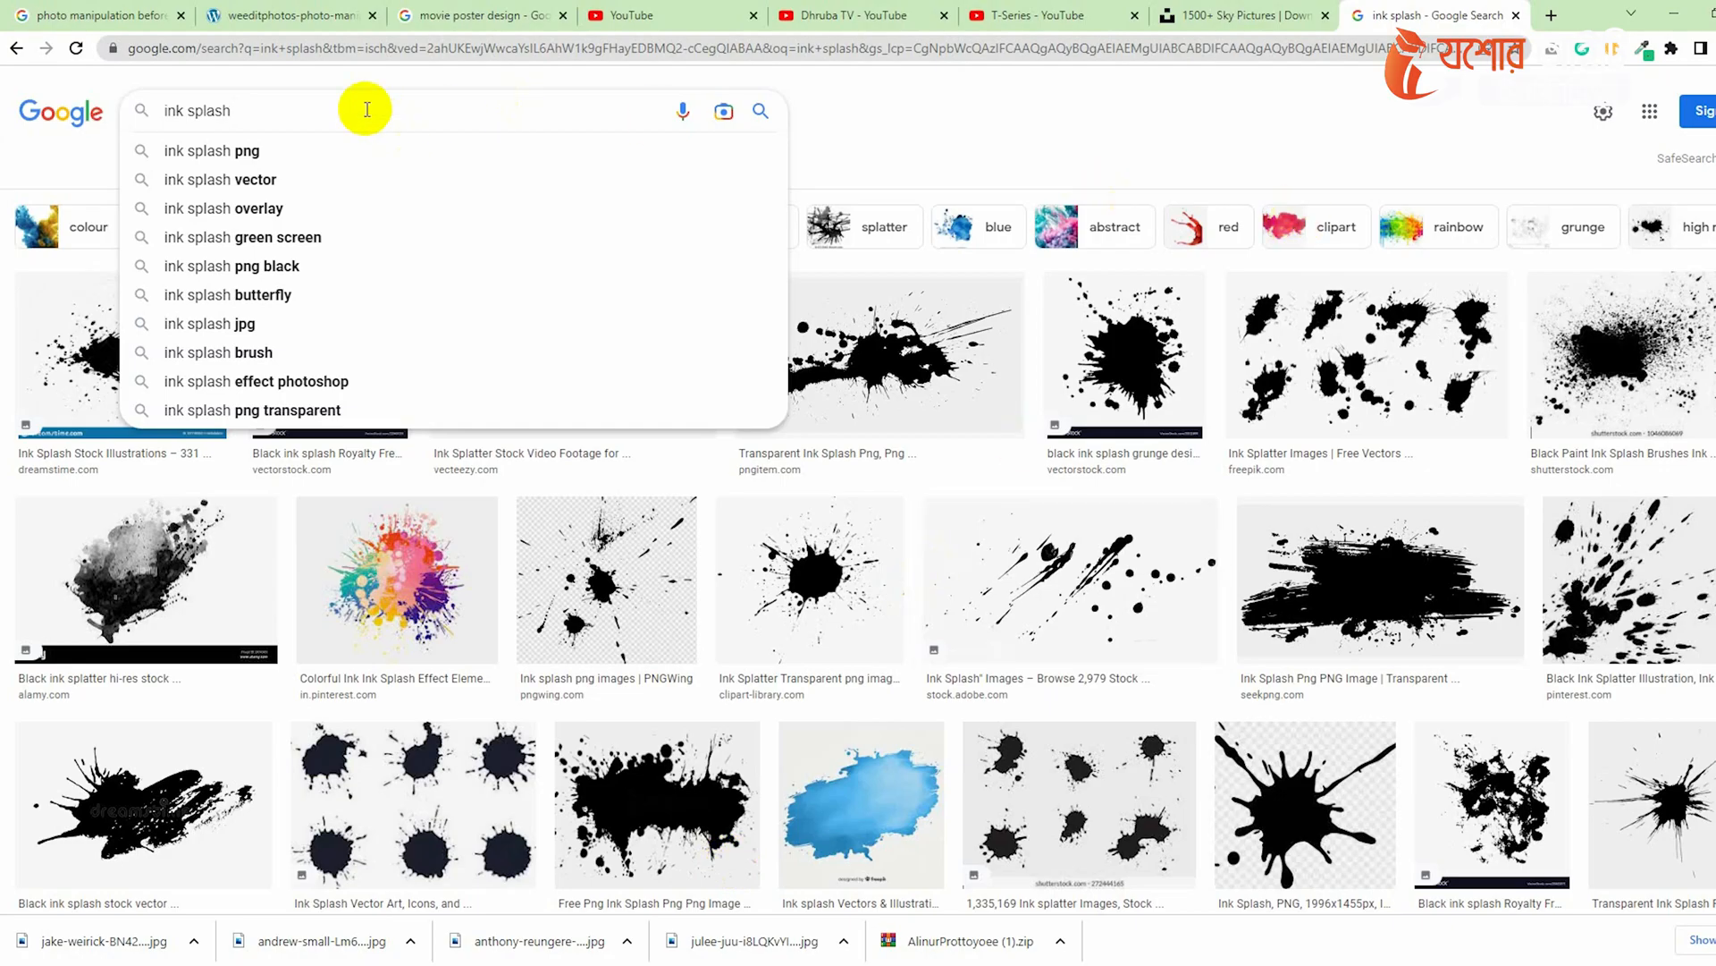
pyautogui.moveTo(268, 111); pyautogui.dragTo(2, 109)
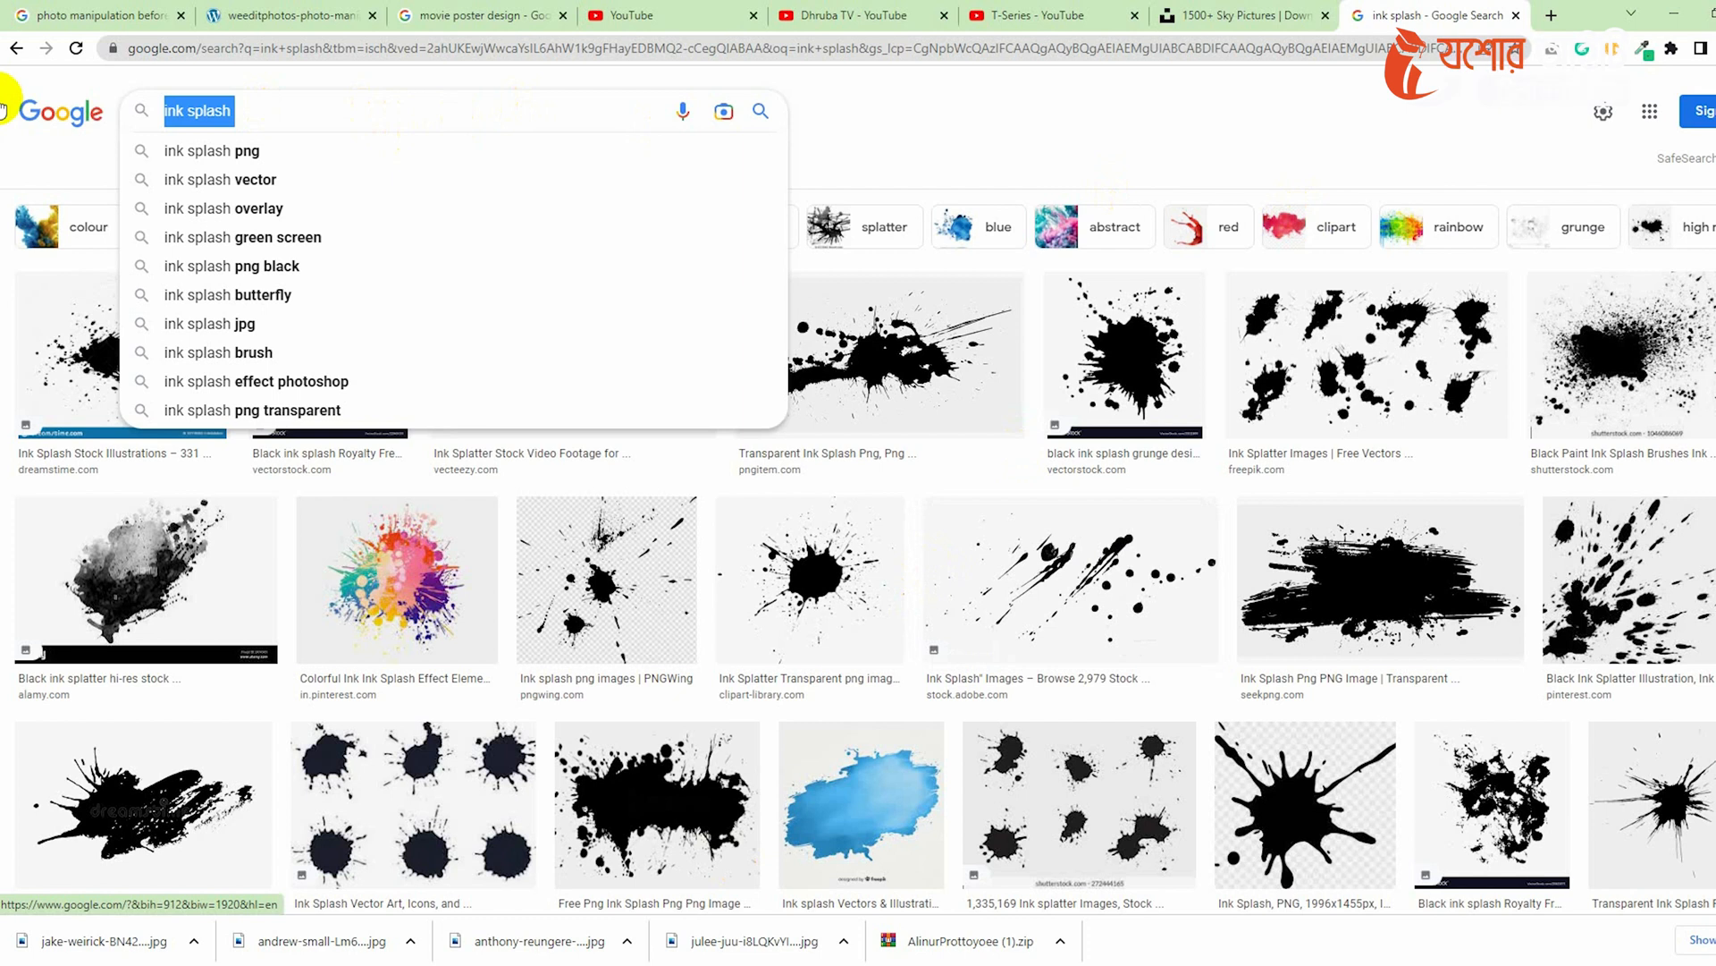
pyautogui.write('bowl')
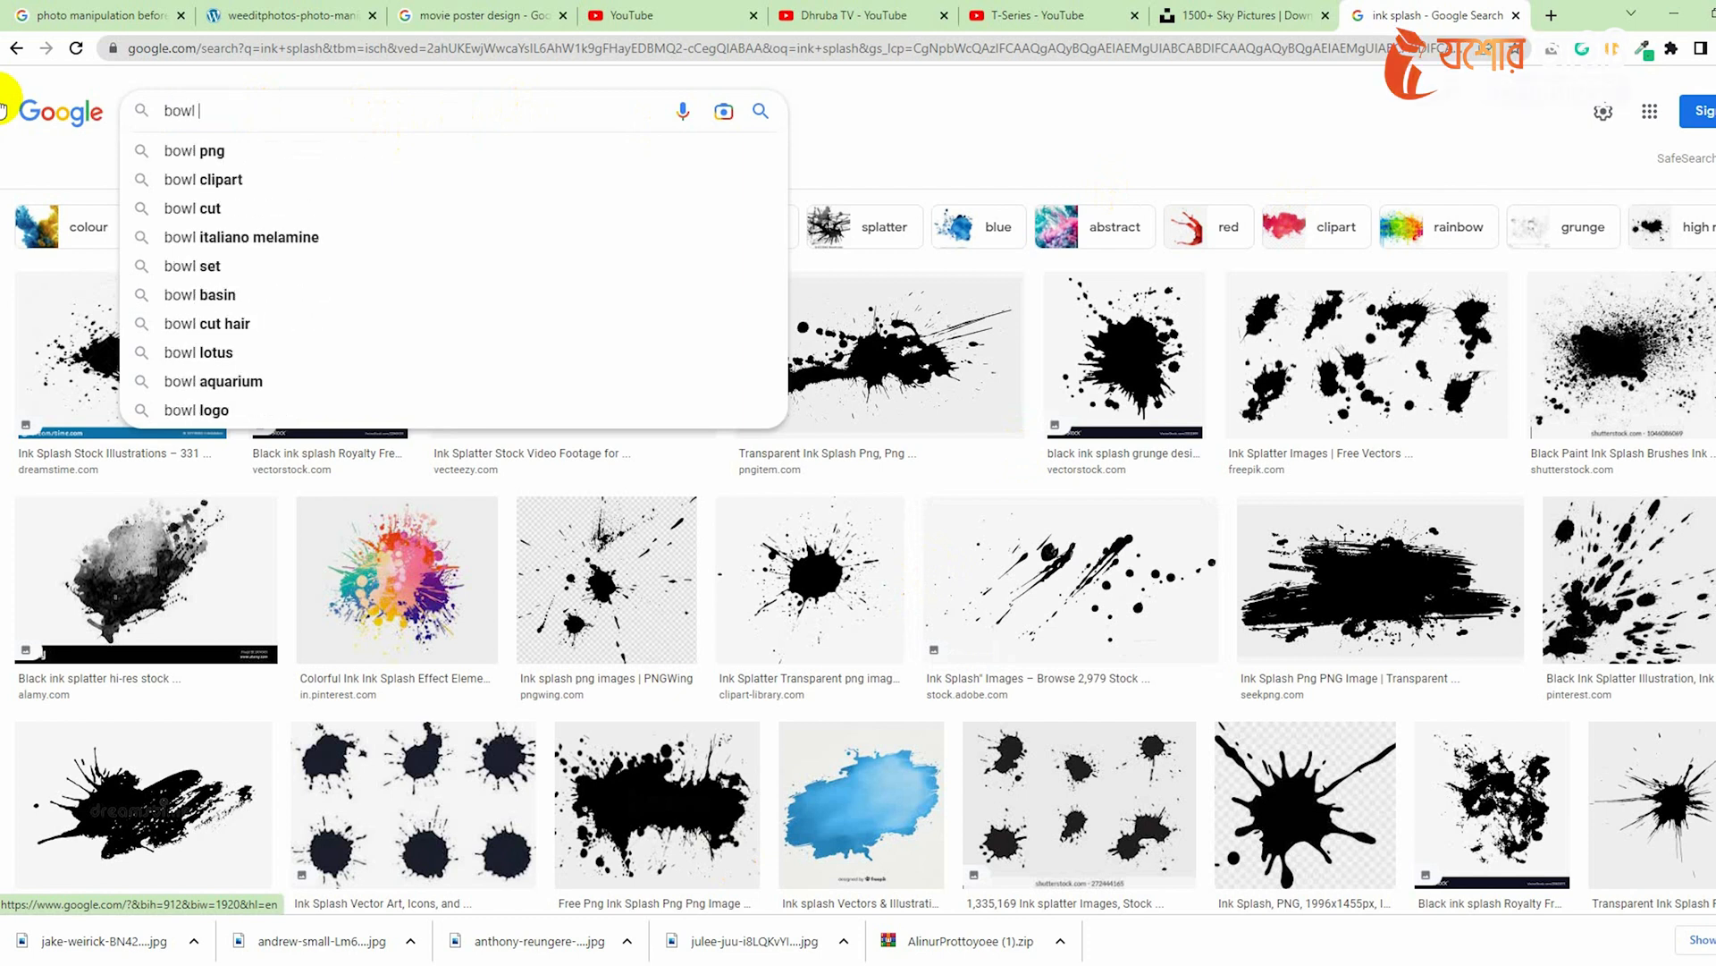
pyautogui.press('Down')
pyautogui.press('Return')
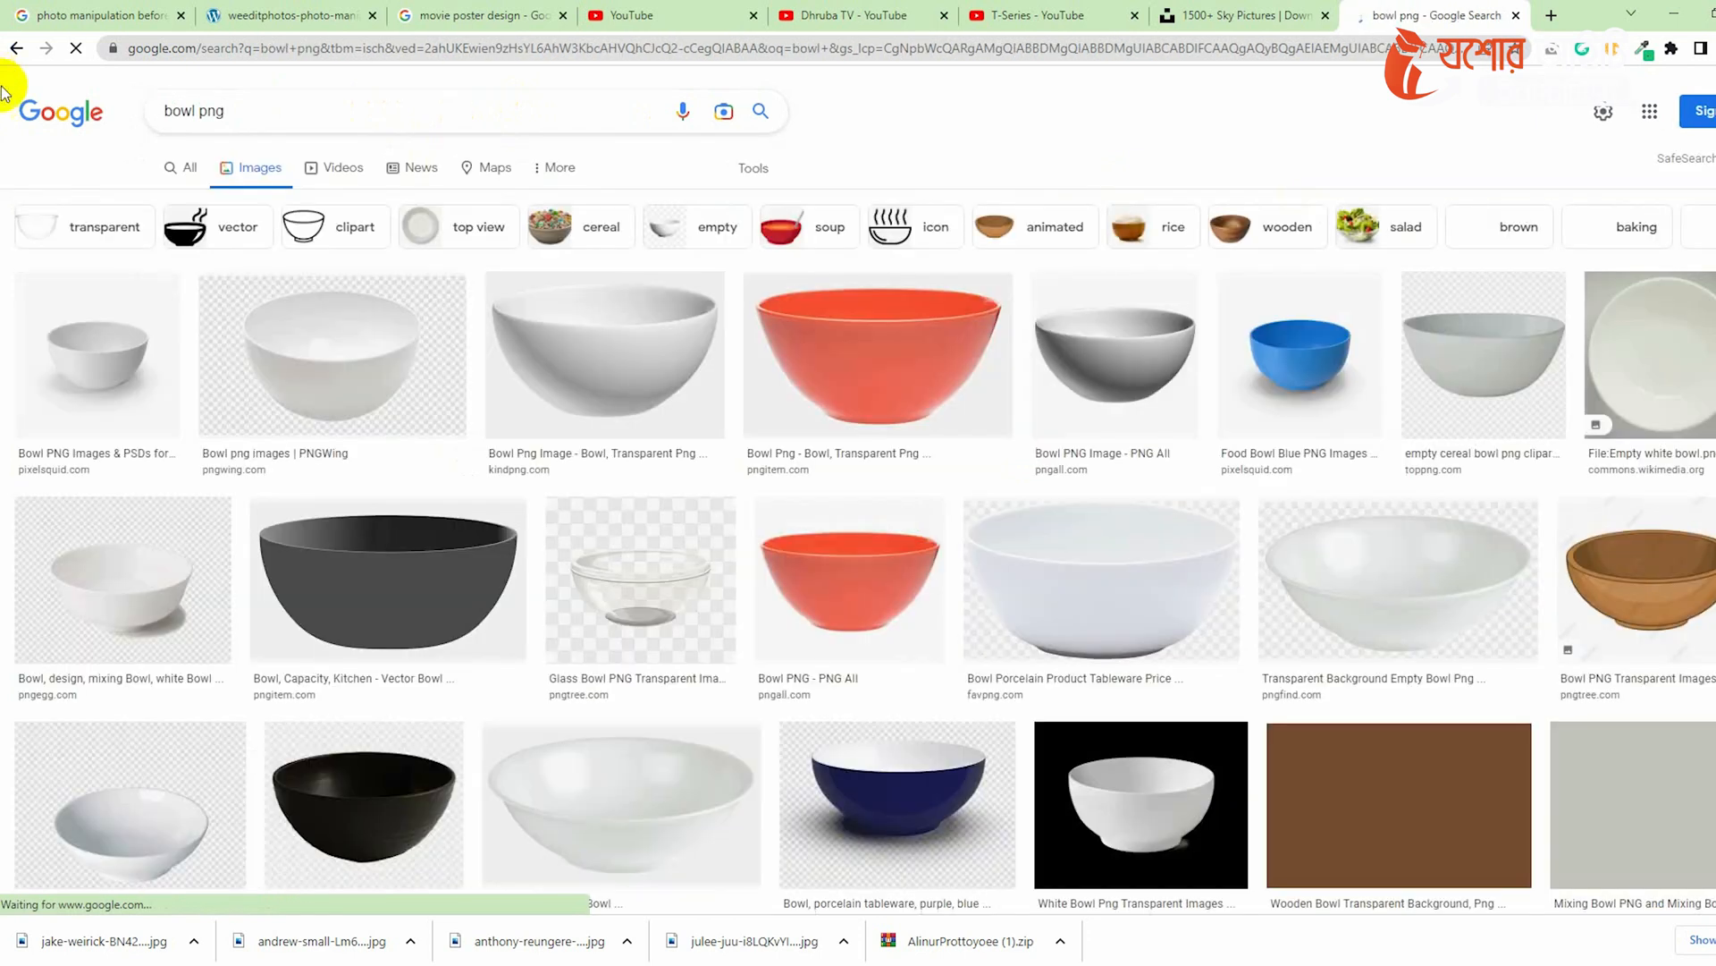
# Open the stainless steel mixing bowl image from the results and copy it
pyautogui.scroll(-8, 931, 574)
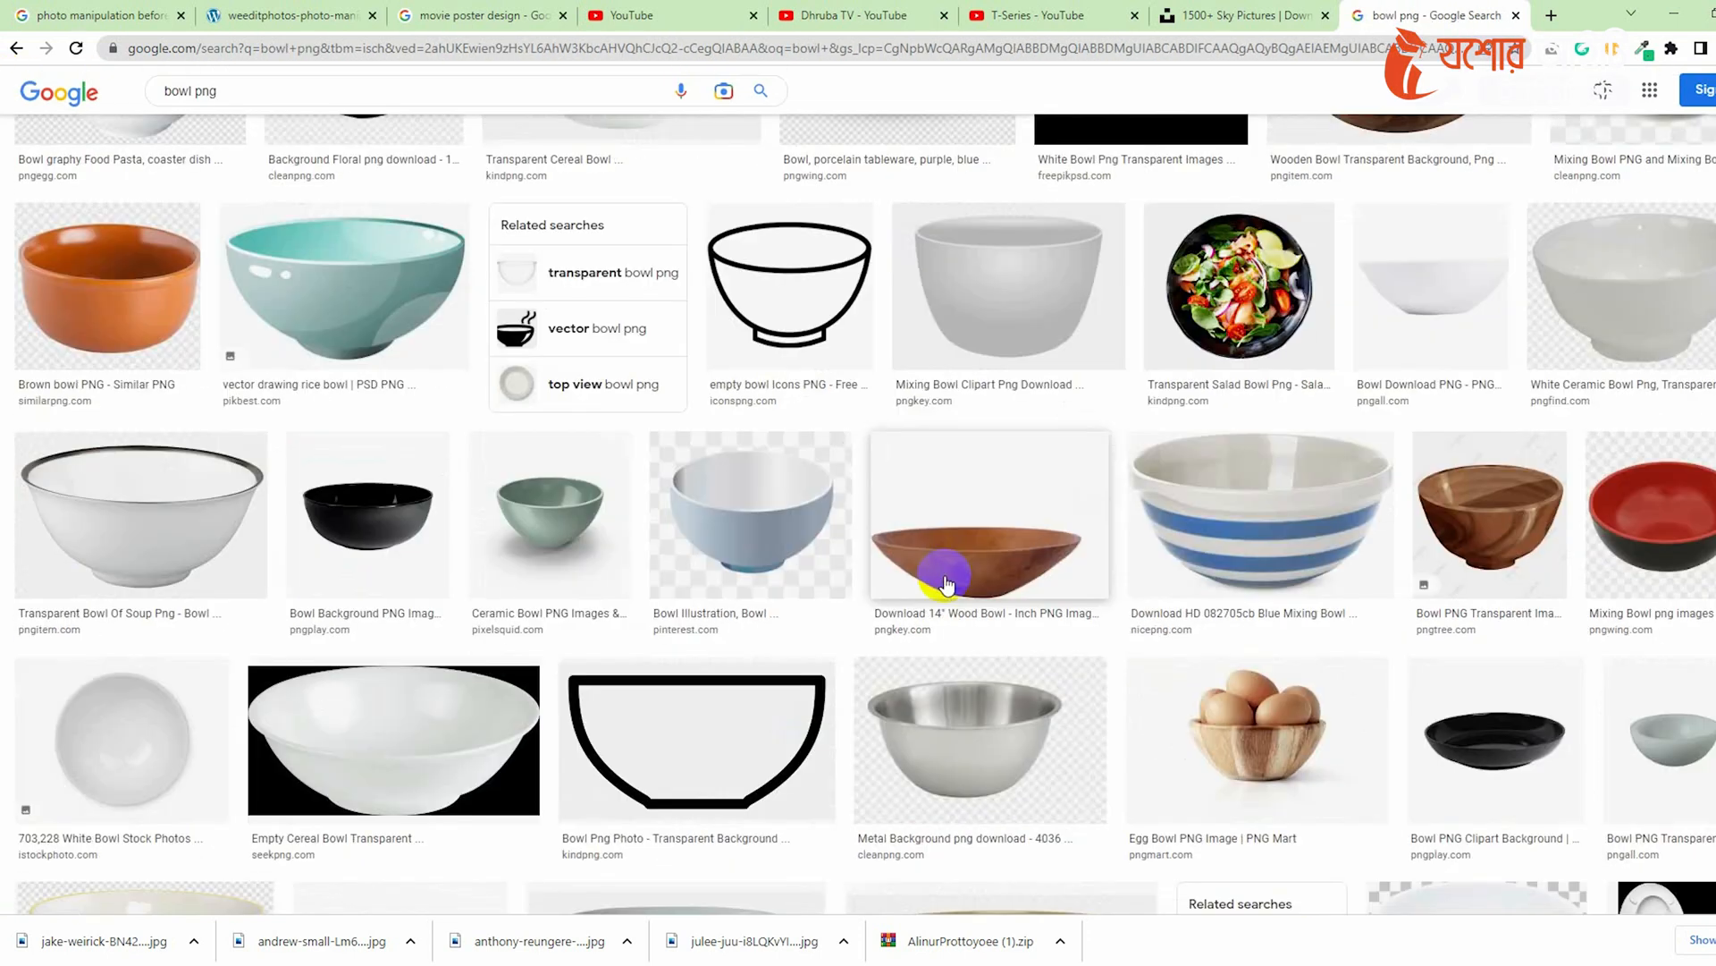
pyautogui.click(969, 686)
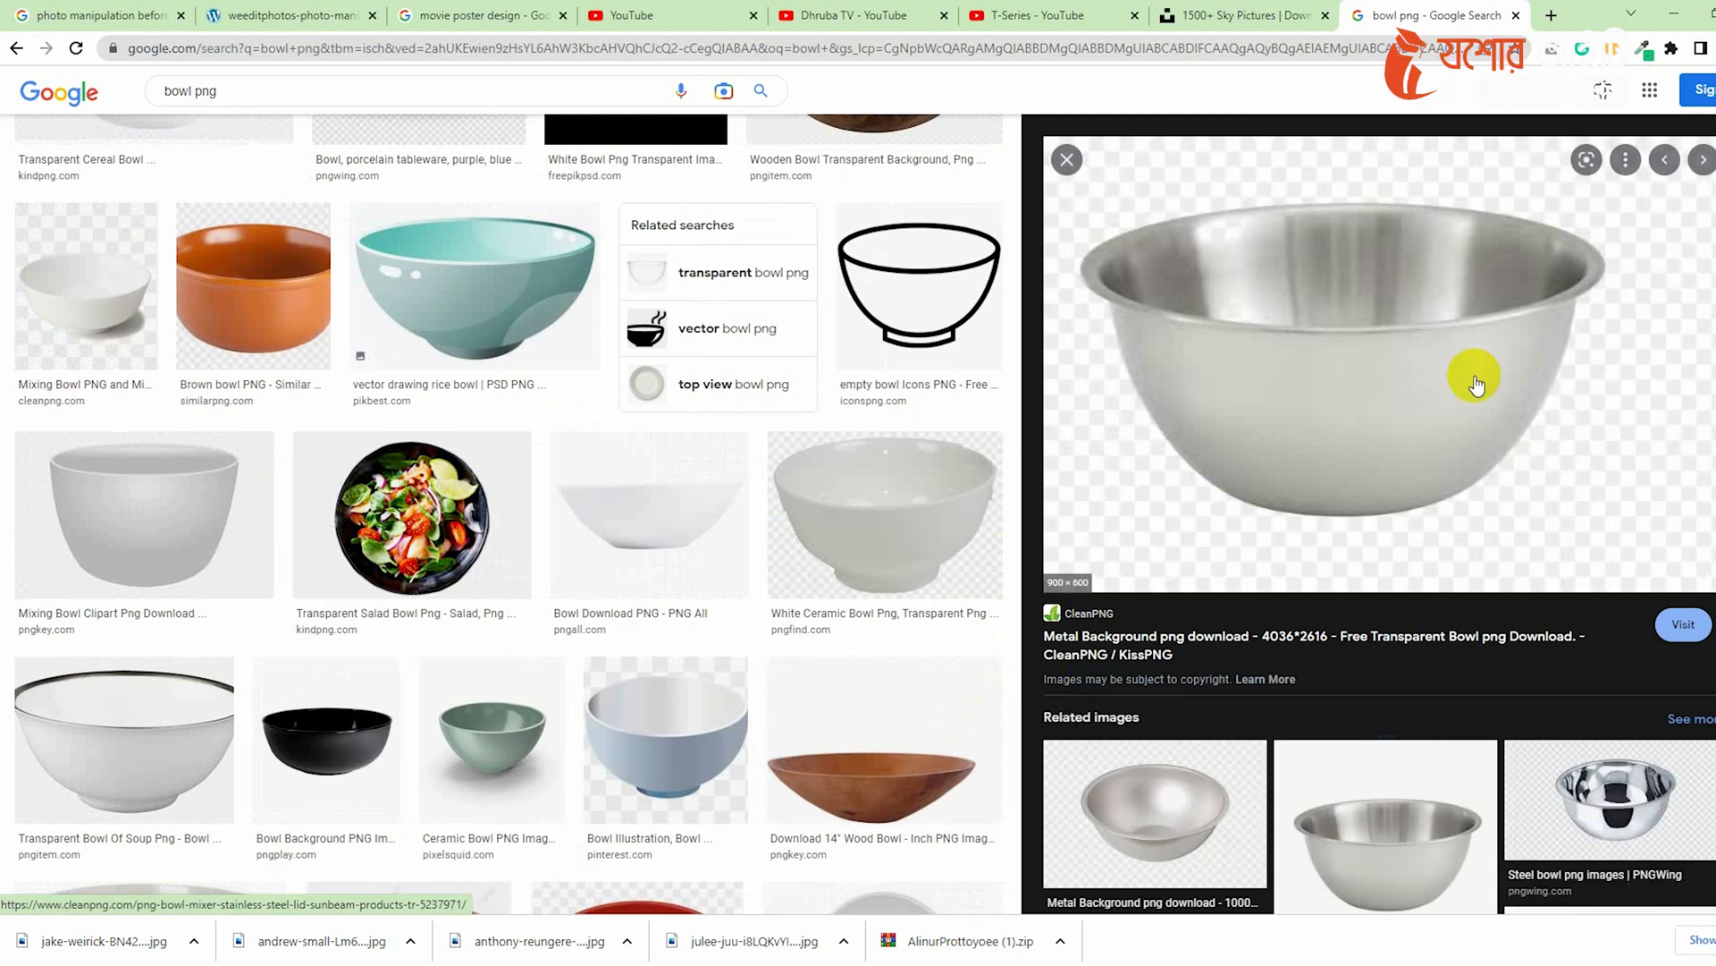
pyautogui.rightClick(1423, 292)
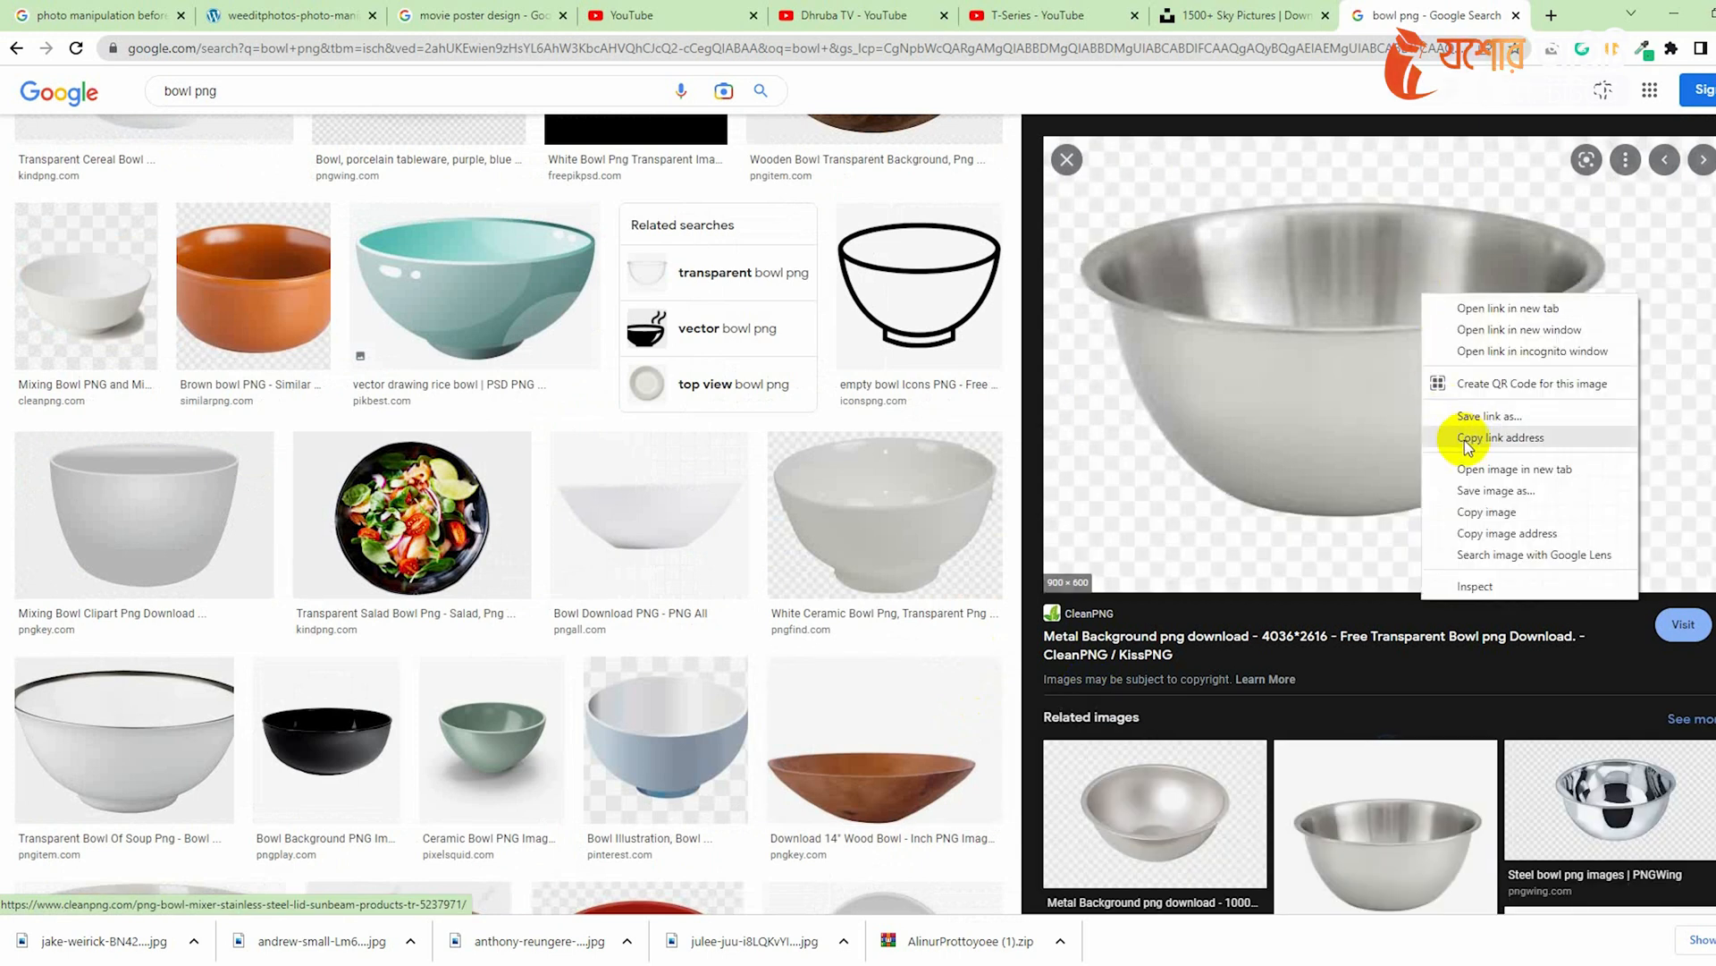
pyautogui.click(1473, 510)
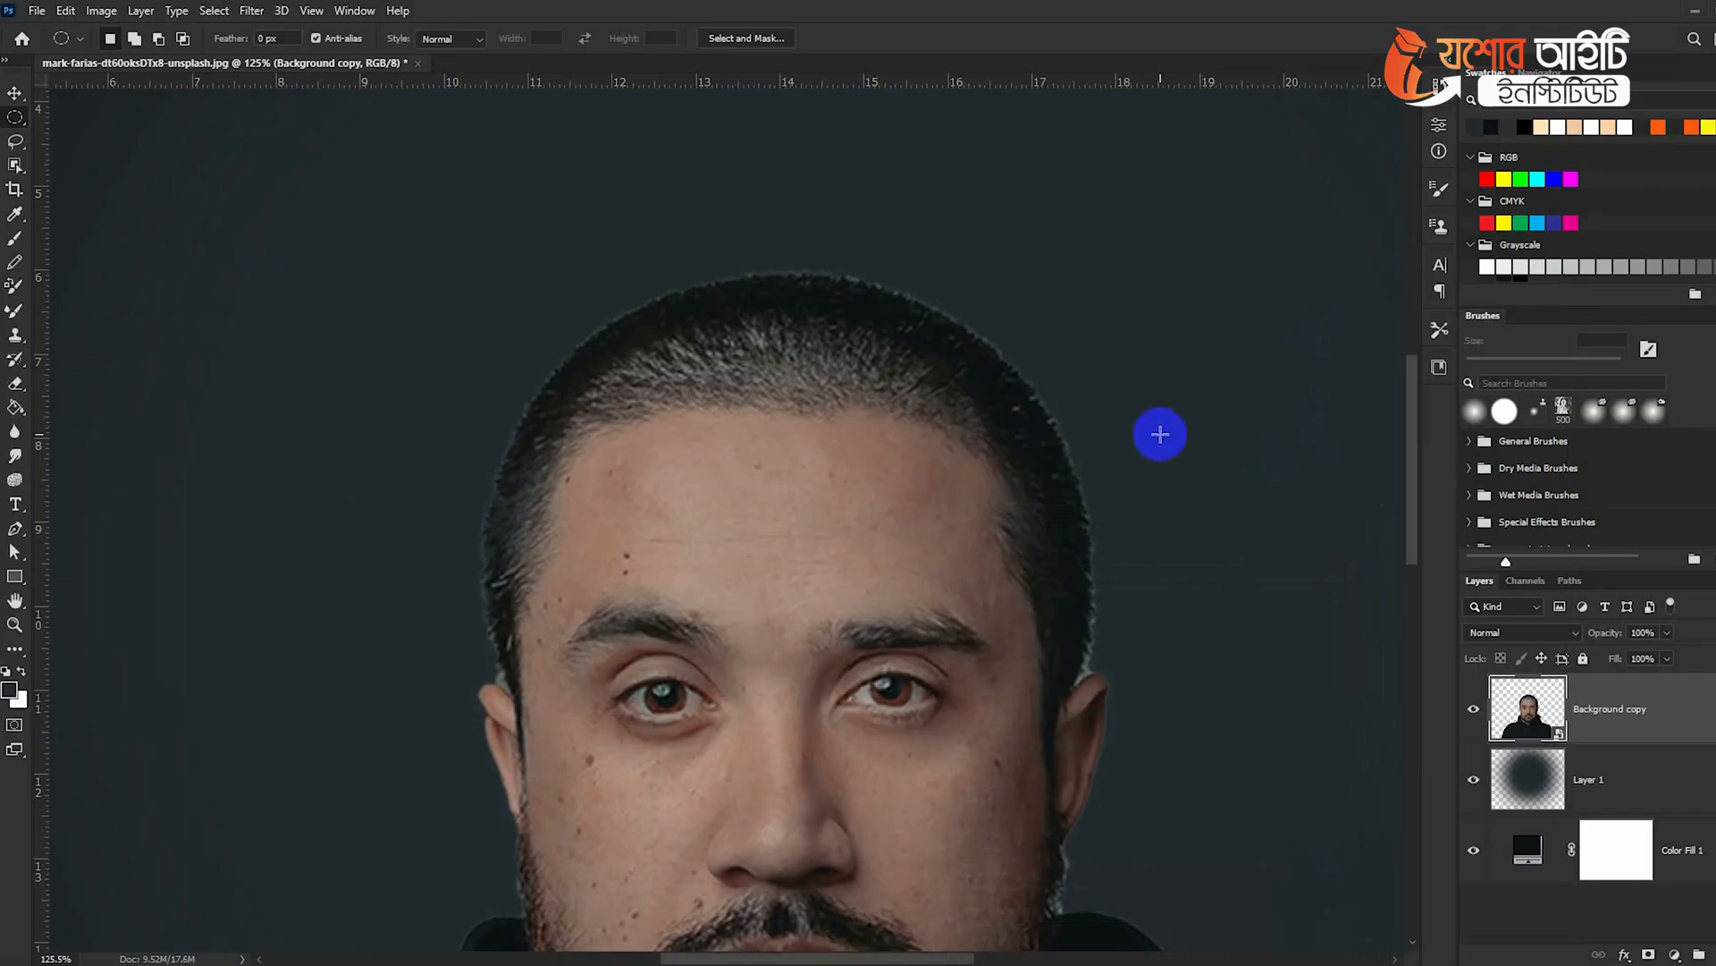
# Switch back to Photoshop and paste the copied bowl image above the man's layer
pyautogui.click(7, 95)
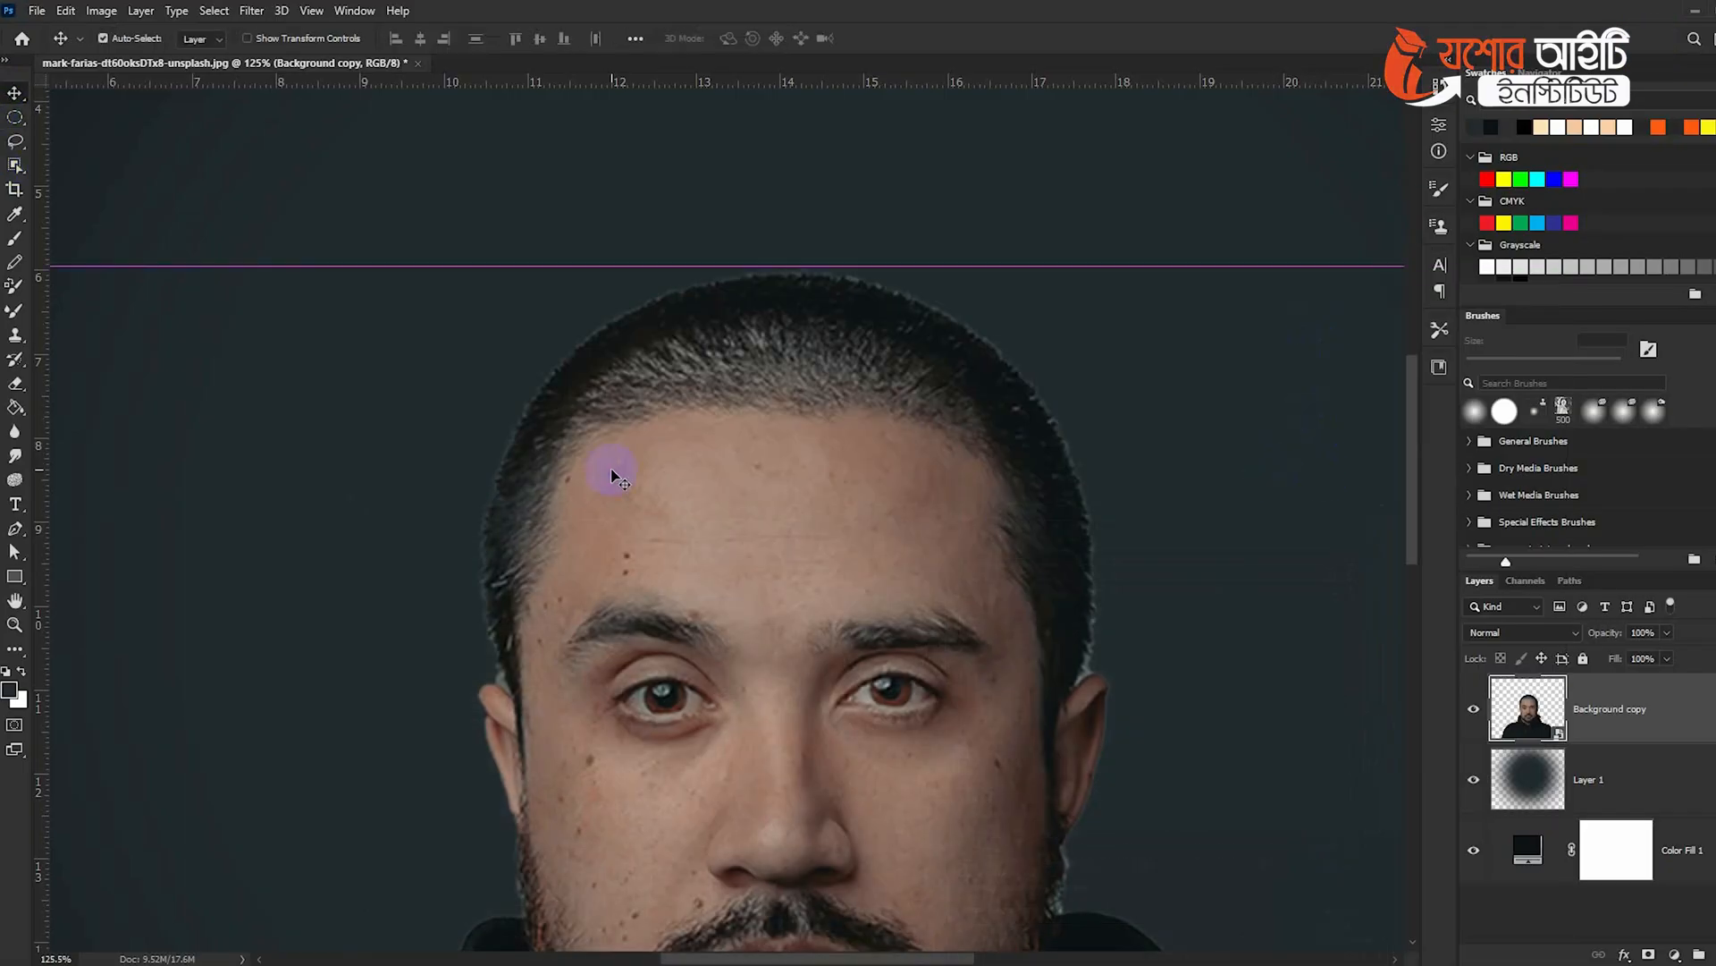
pyautogui.hotkey('ctrl', 'v')
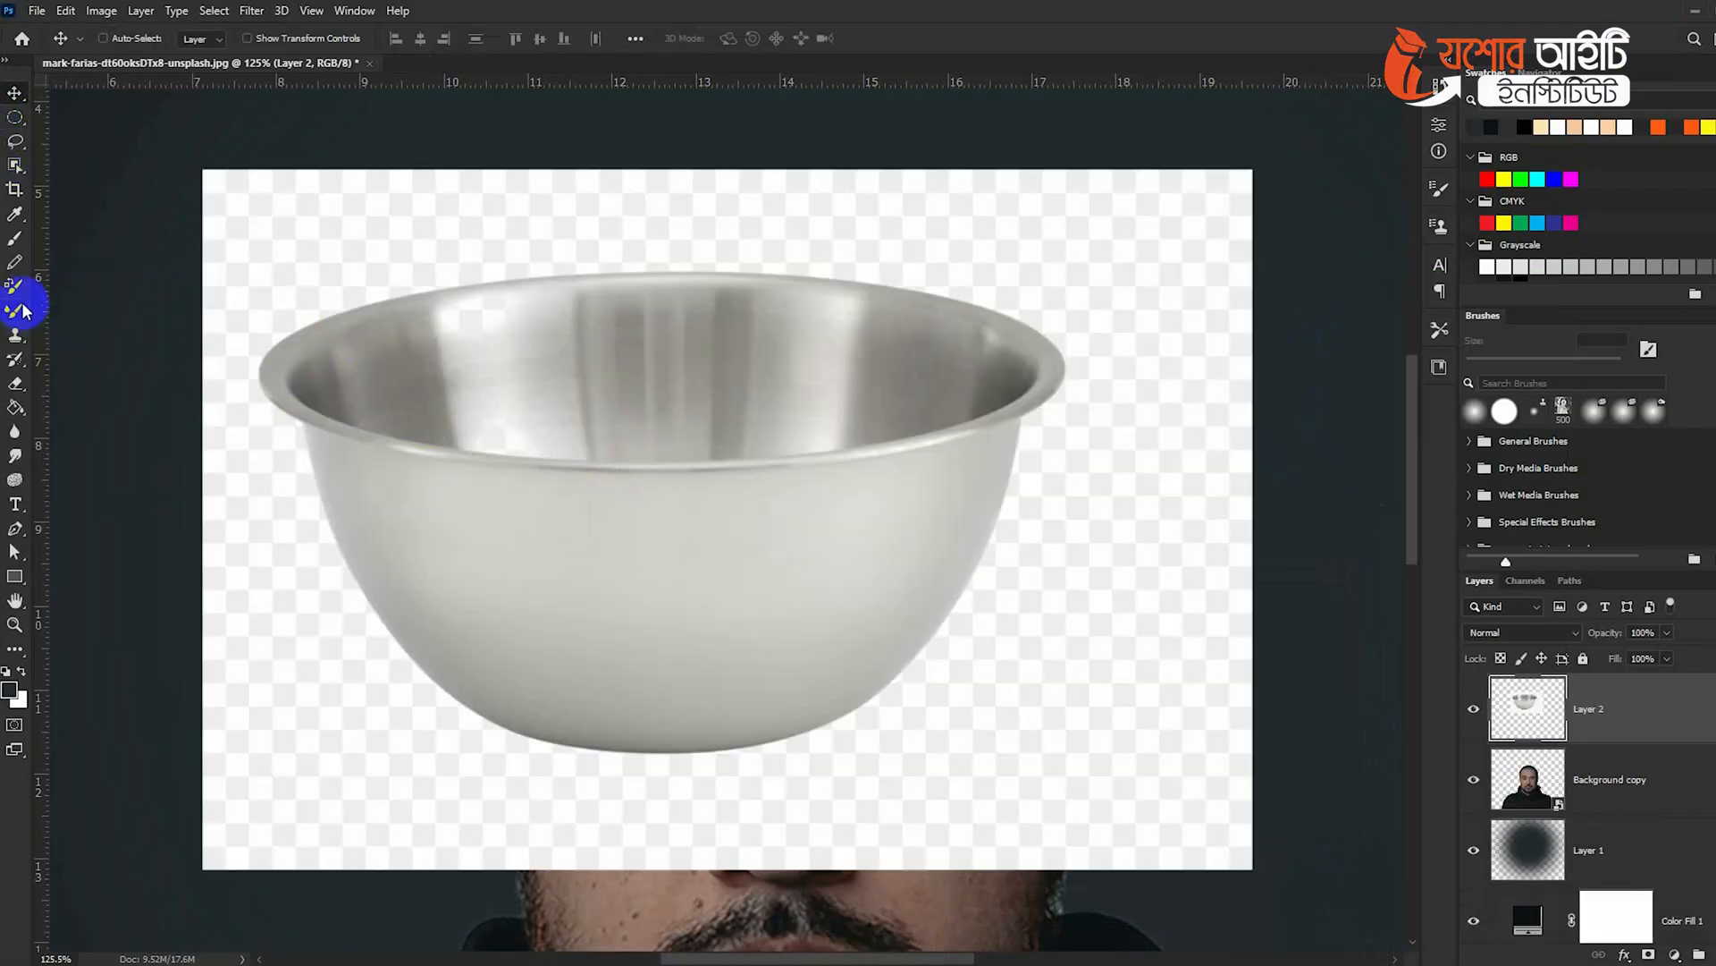
pyautogui.click(15, 144)
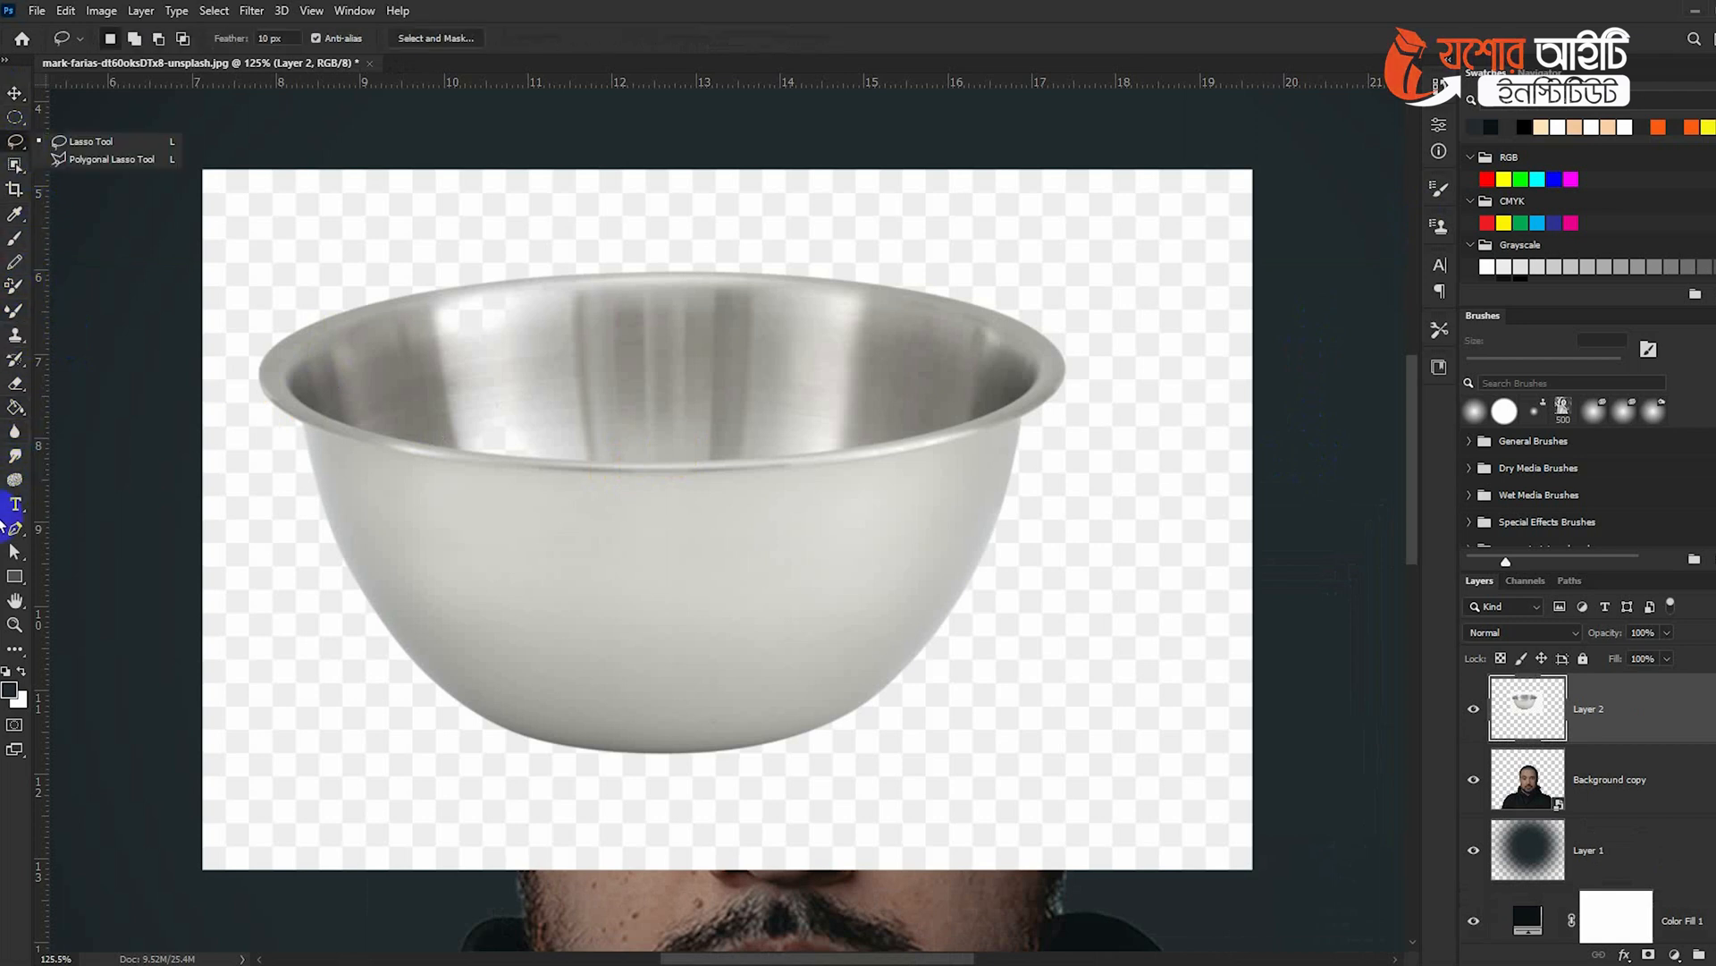
# Trace the bowl's outer rim with the Pen tool, convert the path to a selection, and mask Layer 2 to it
pyautogui.click(15, 527)
pyautogui.scroll(3, 479, 429)
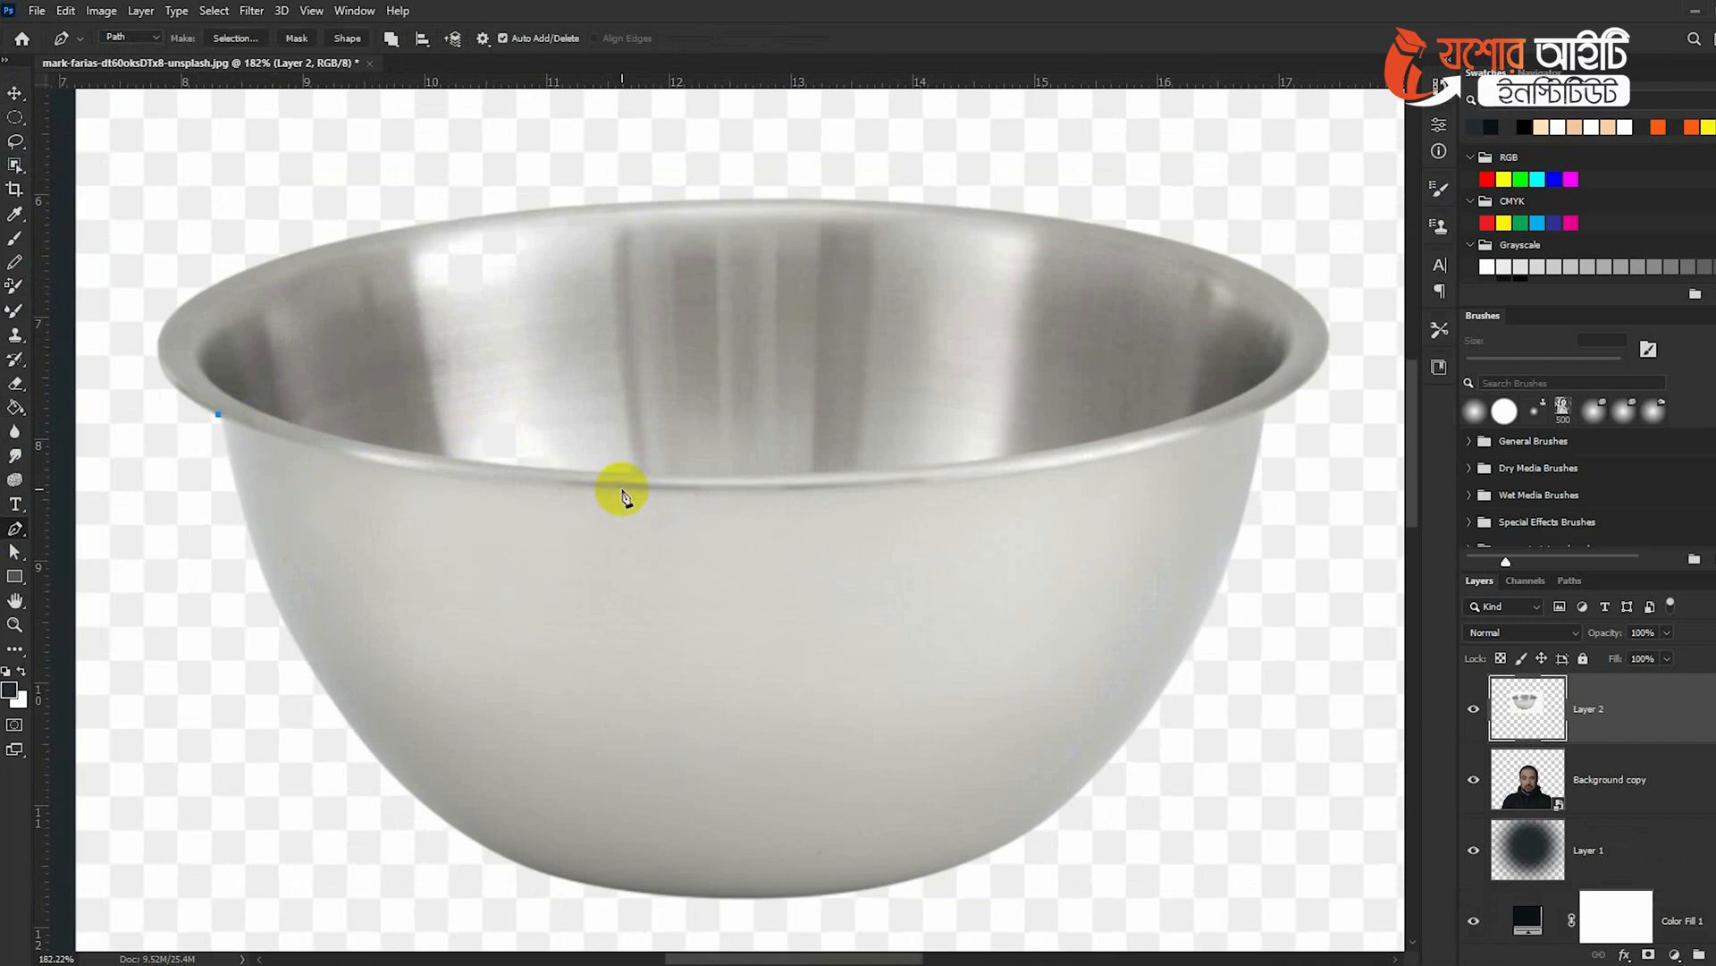
pyautogui.moveTo(624, 490); pyautogui.dragTo(956, 516)
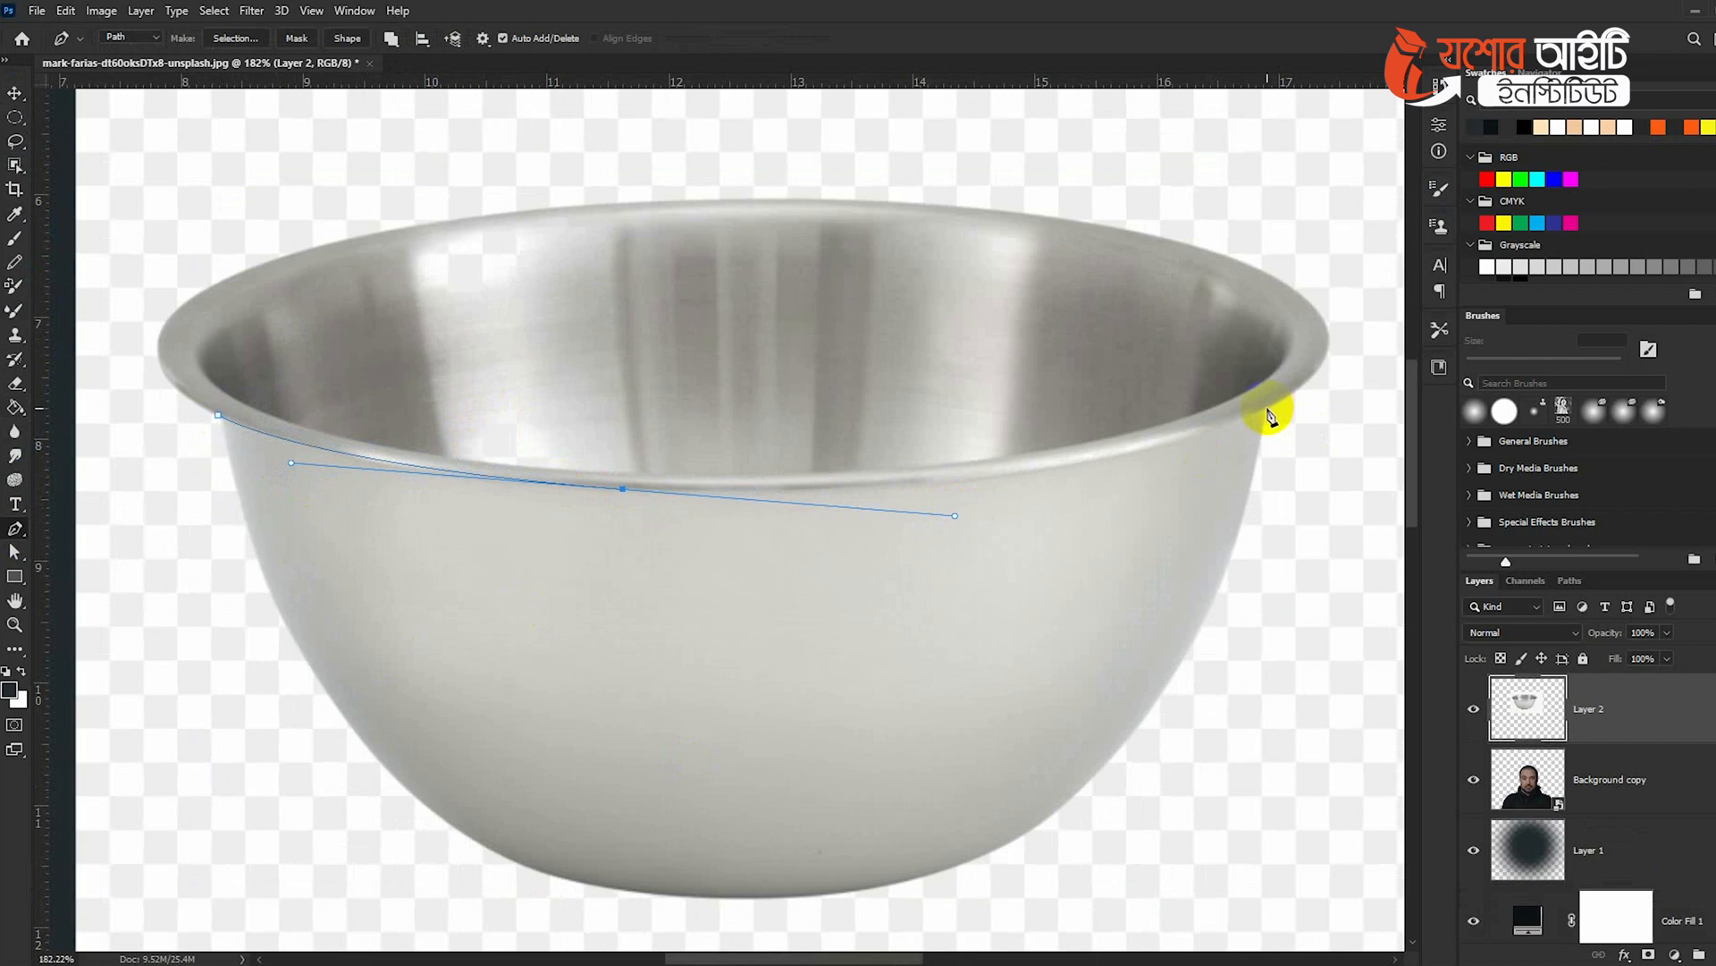
pyautogui.moveTo(1289, 405); pyautogui.dragTo(1314, 384)
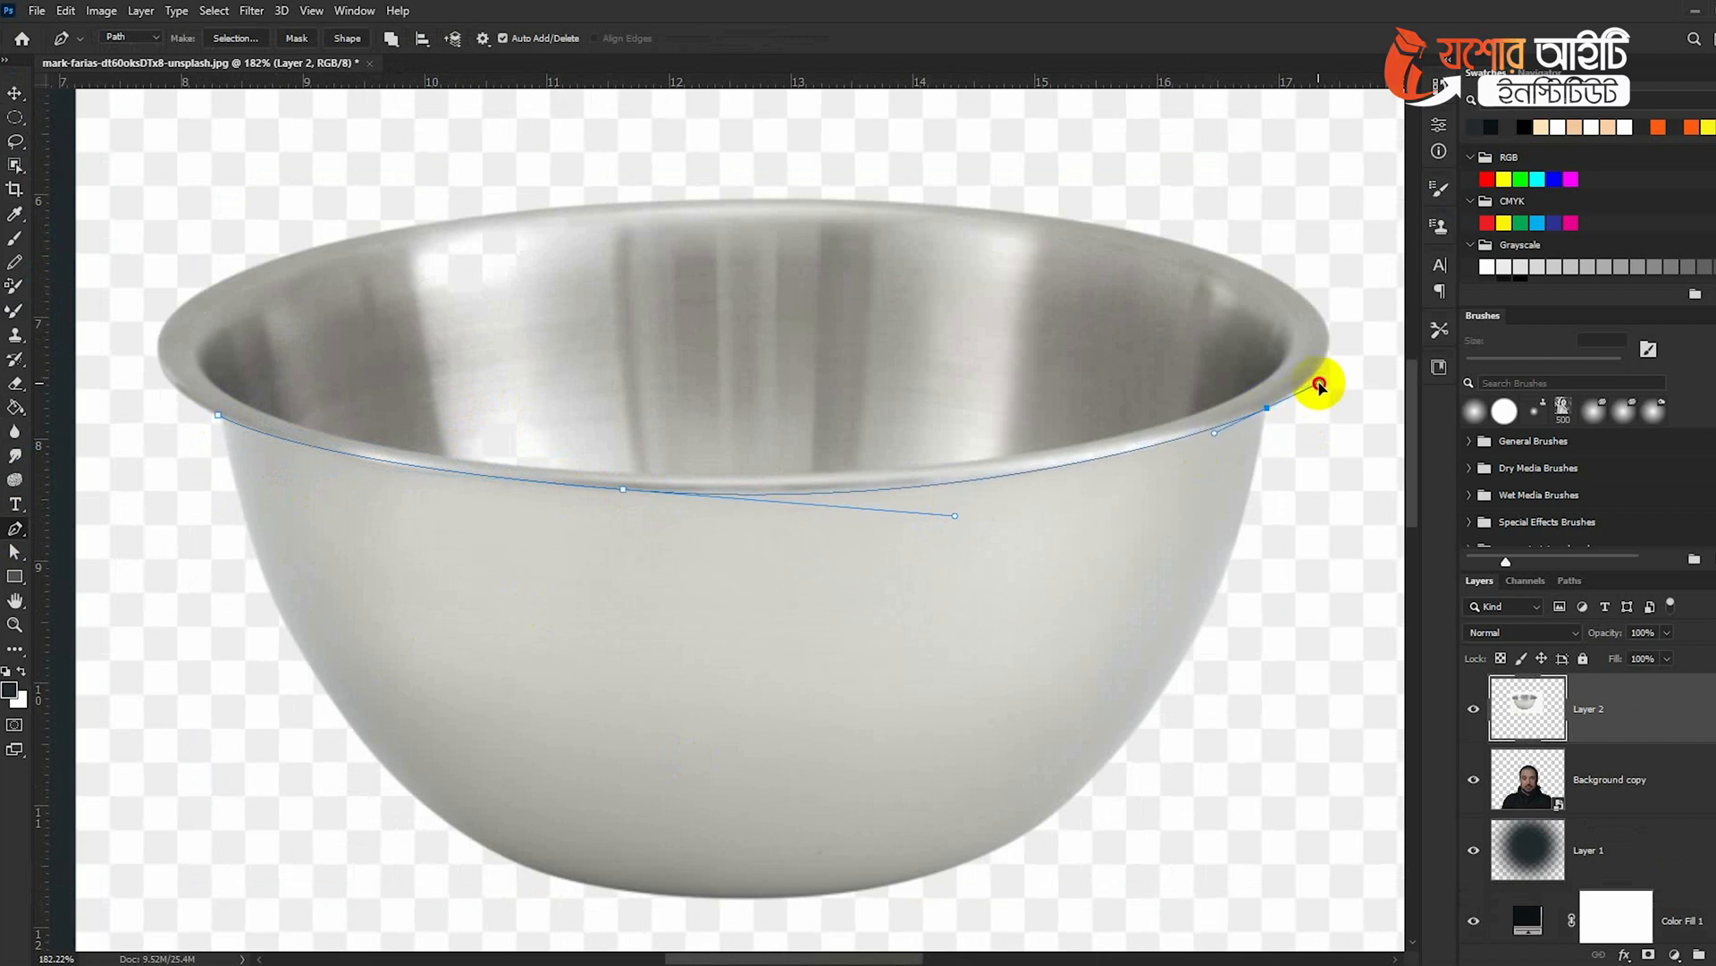
pyautogui.keyDown('alt'); pyautogui.click(1270, 410); pyautogui.keyUp('alt')
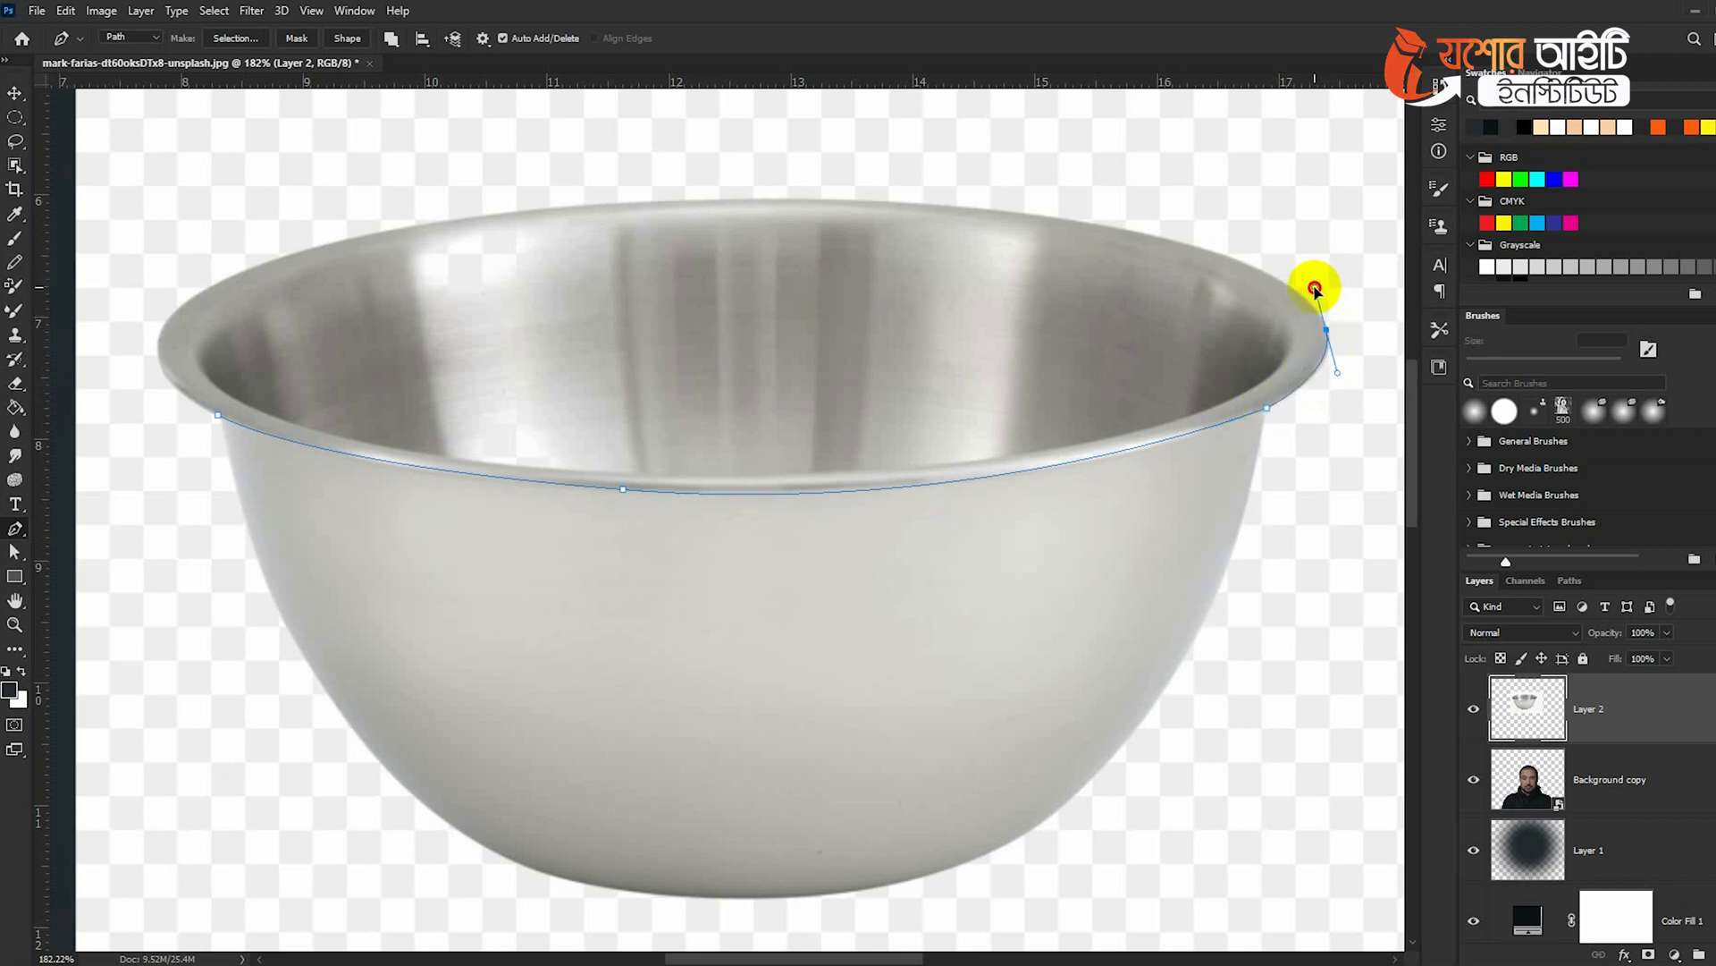
pyautogui.moveTo(1024, 213); pyautogui.dragTo(819, 185)
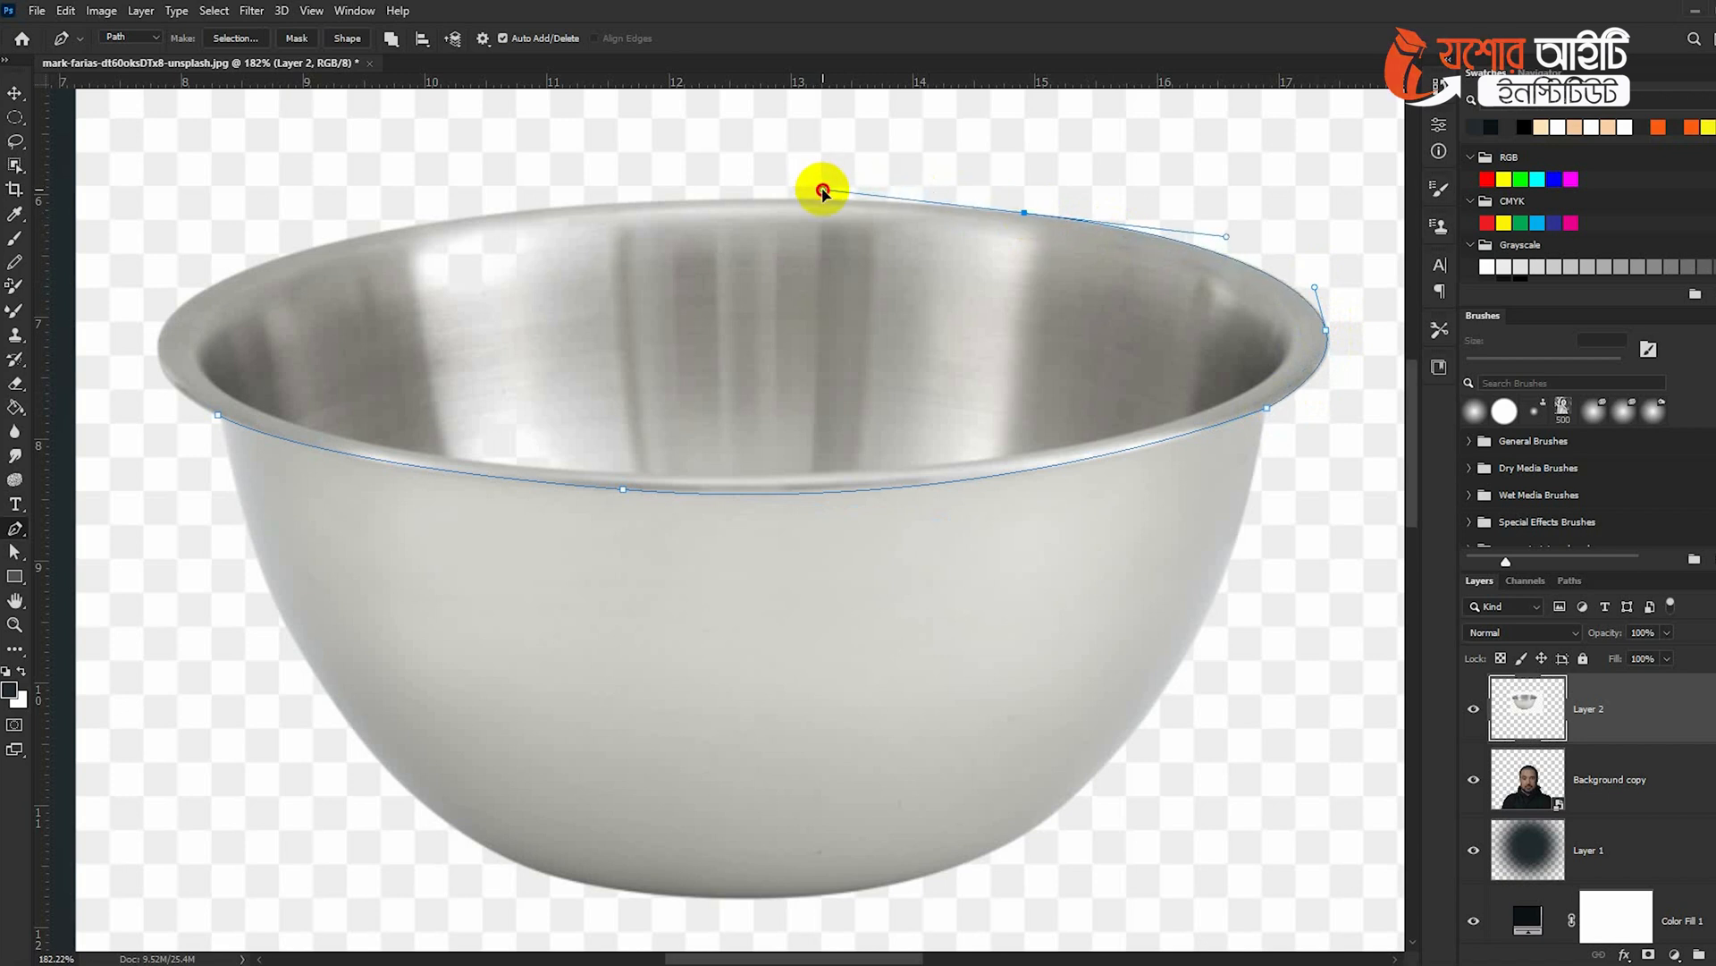
pyautogui.moveTo(407, 226); pyautogui.dragTo(282, 251)
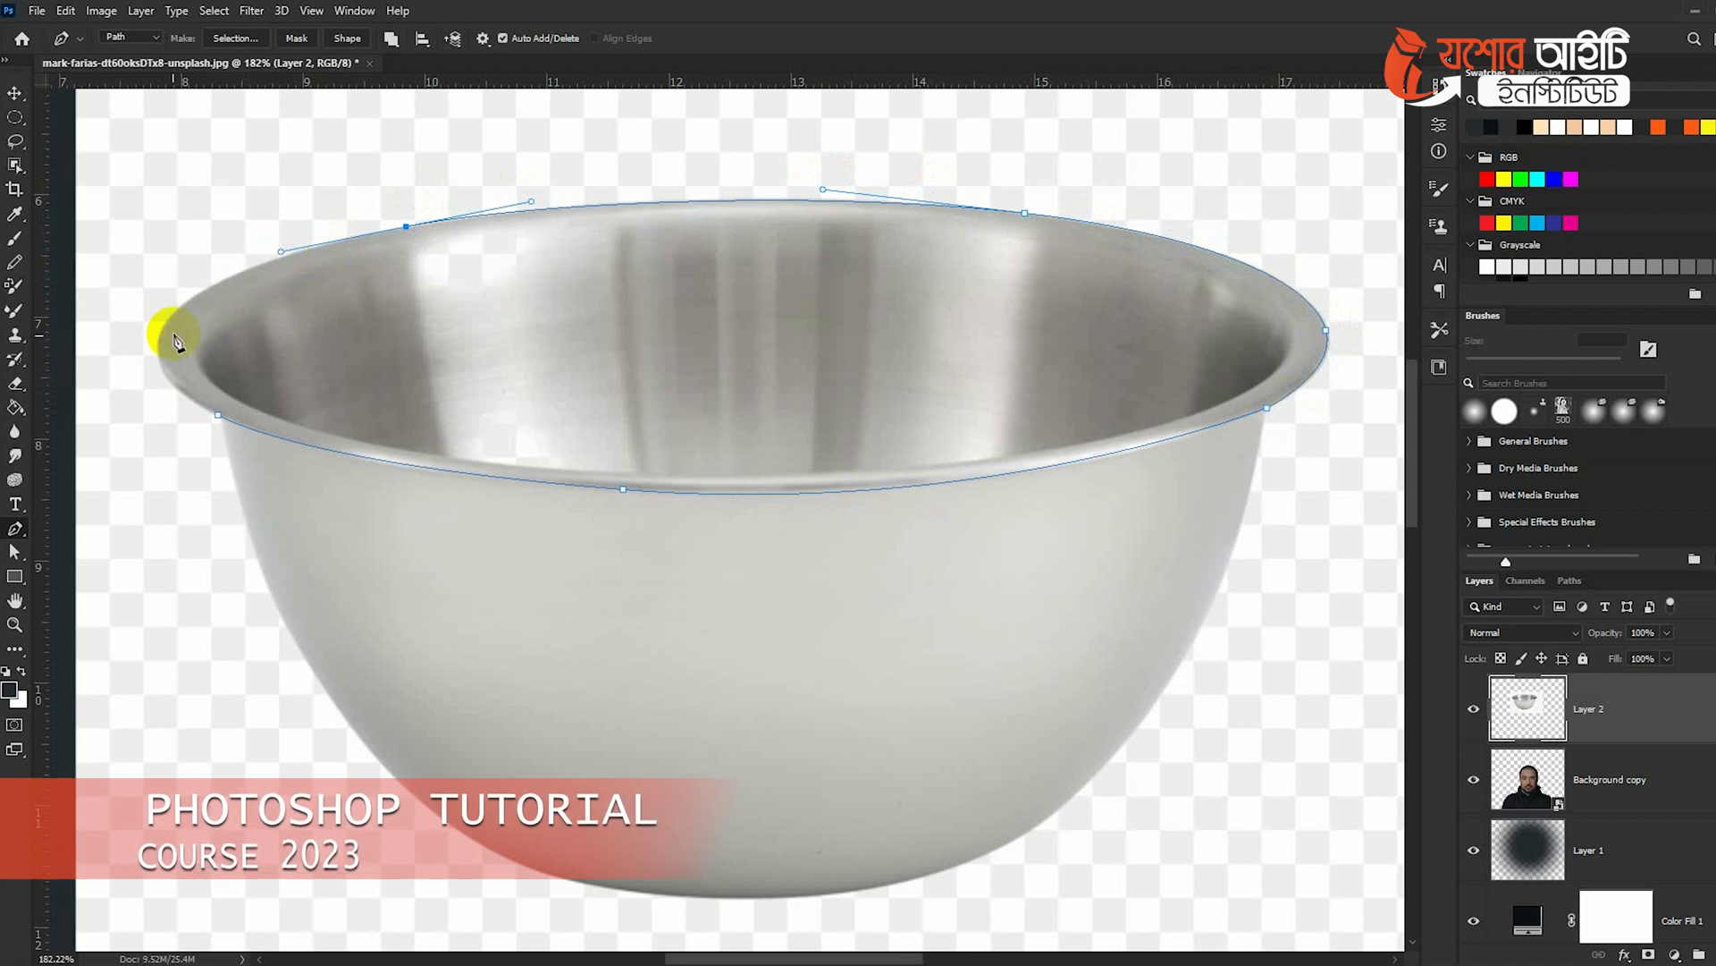
pyautogui.moveTo(161, 347); pyautogui.dragTo(149, 406)
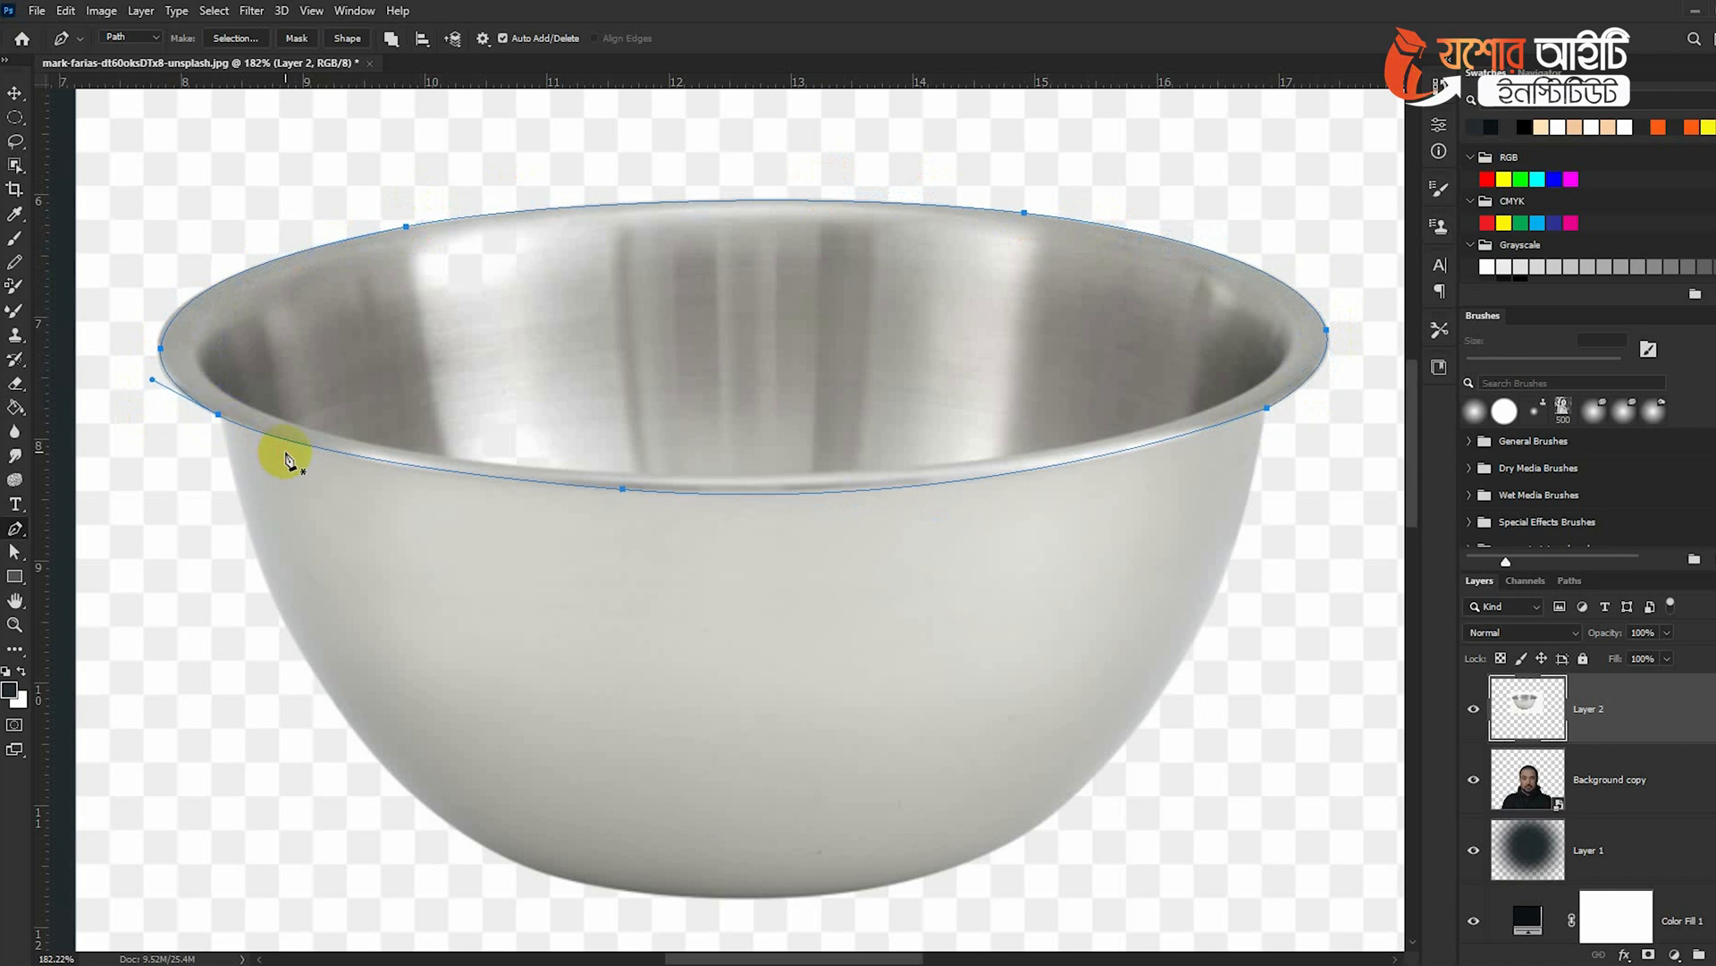
pyautogui.hotkey('ctrl', 'Return')
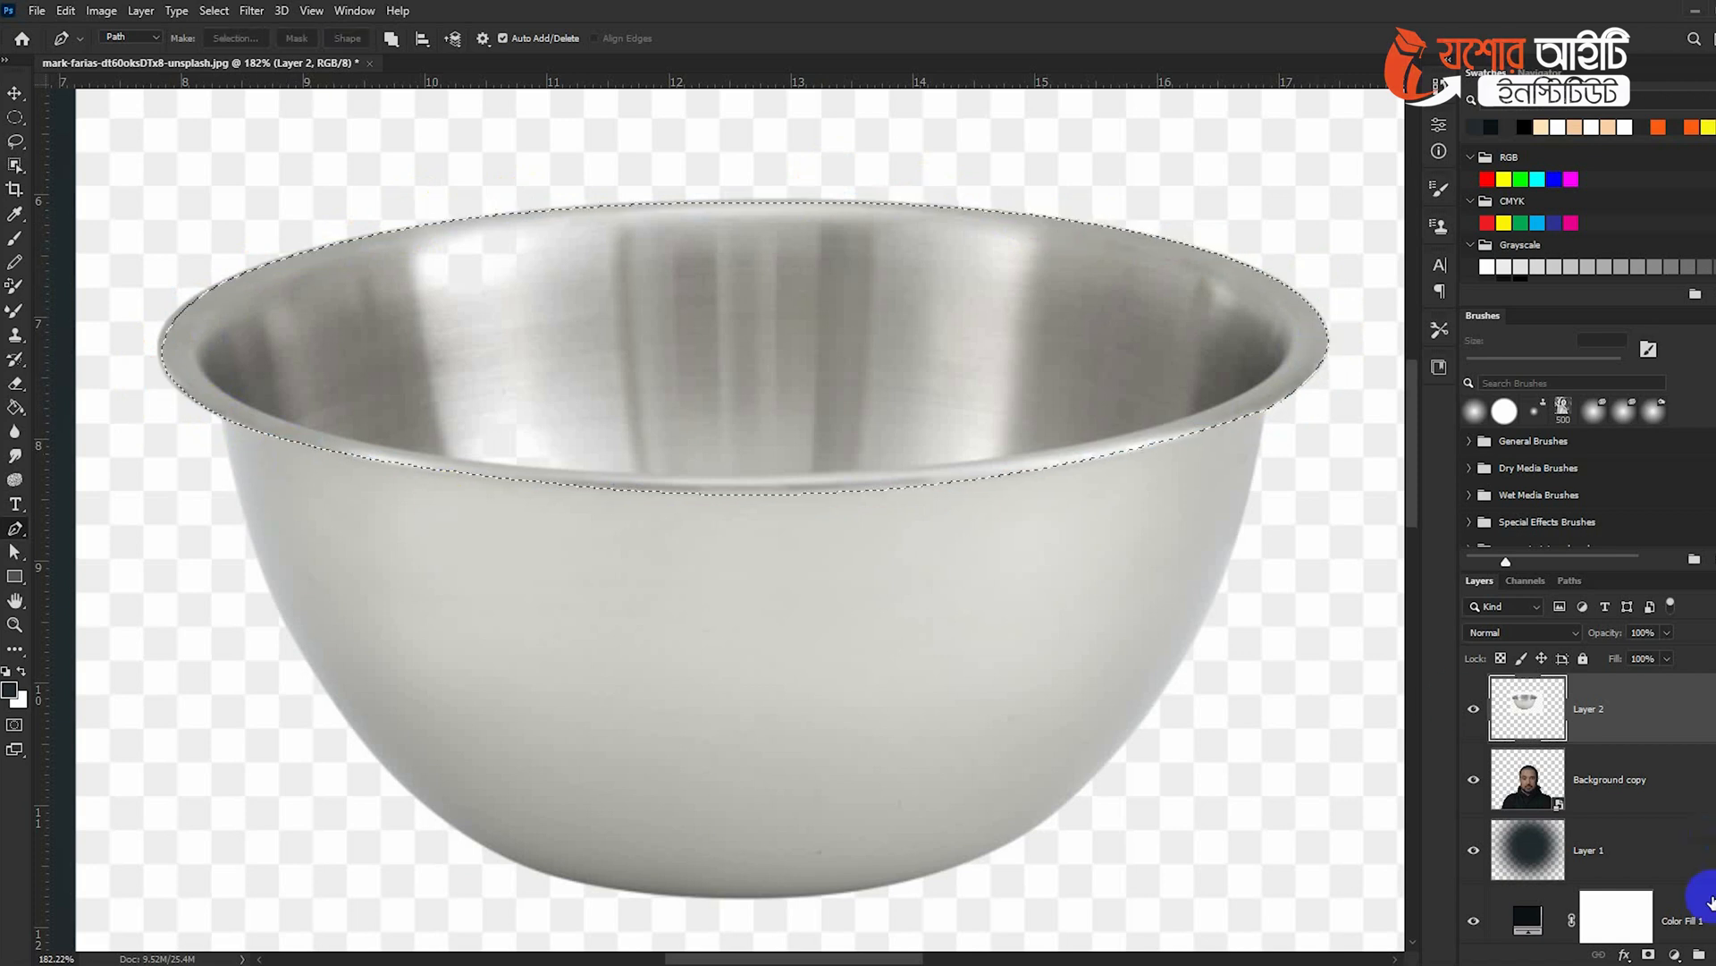
pyautogui.click(1649, 955)
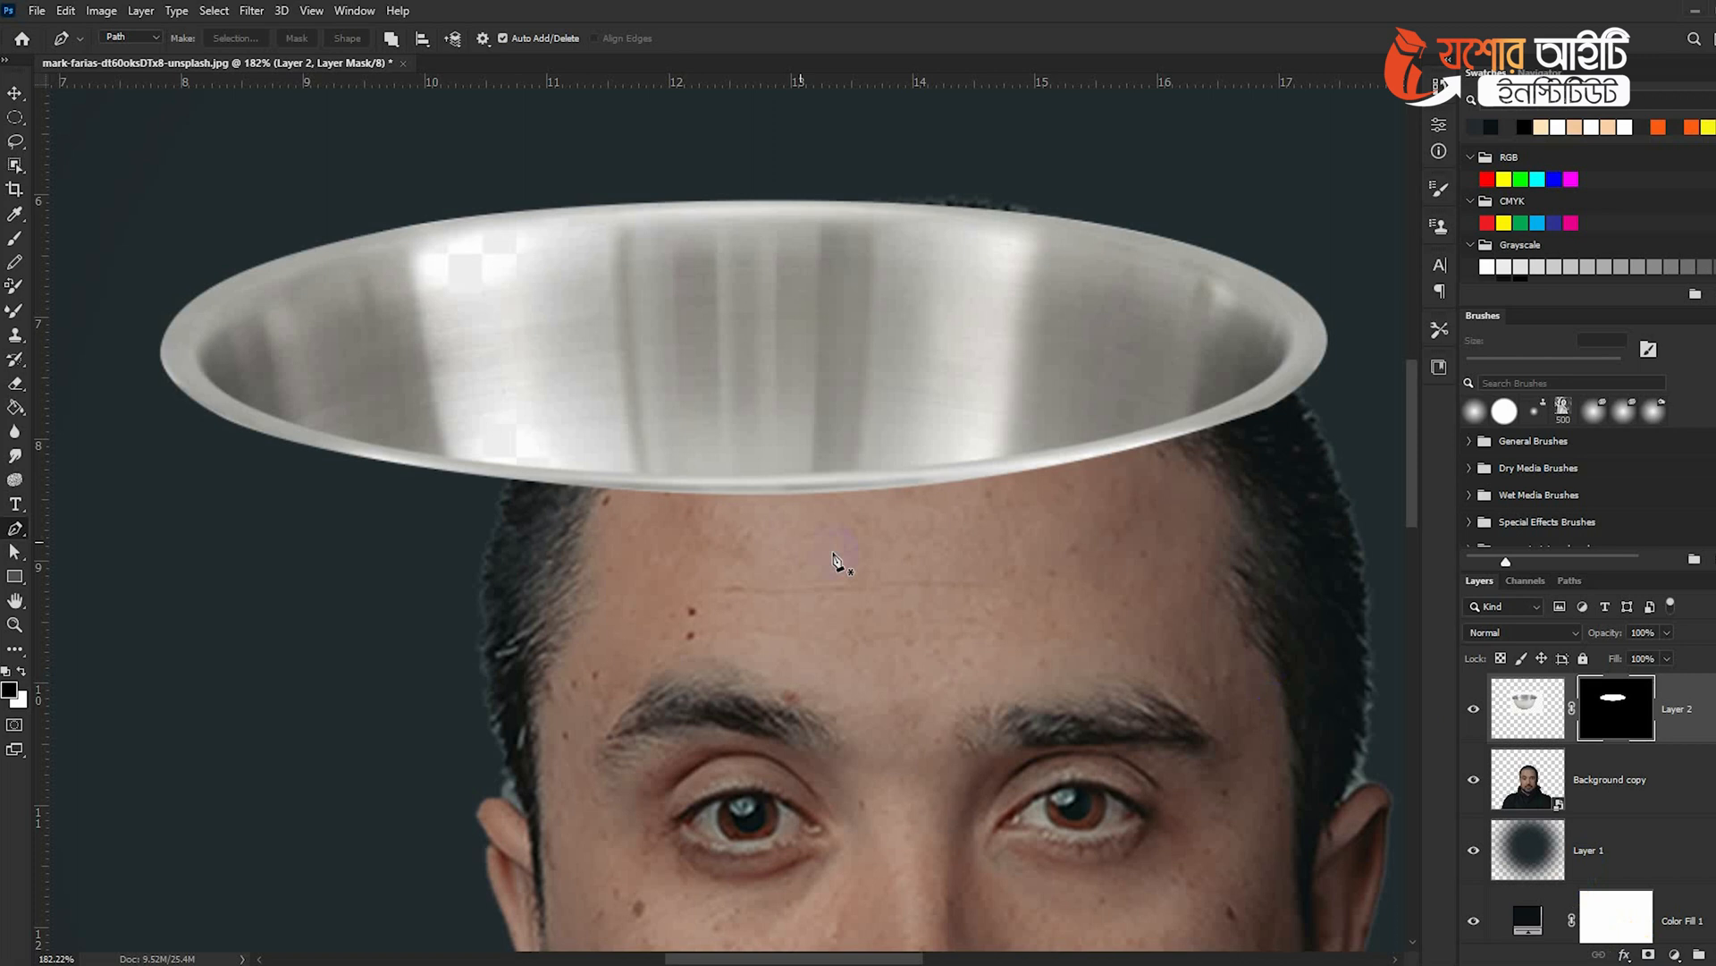
# Move the masked bowl rim down over the man's forehead and convert Layer 2 to a smart object
pyautogui.click(14, 93)
pyautogui.moveTo(789, 413); pyautogui.dragTo(872, 490)
pyautogui.rightClick(1709, 722)
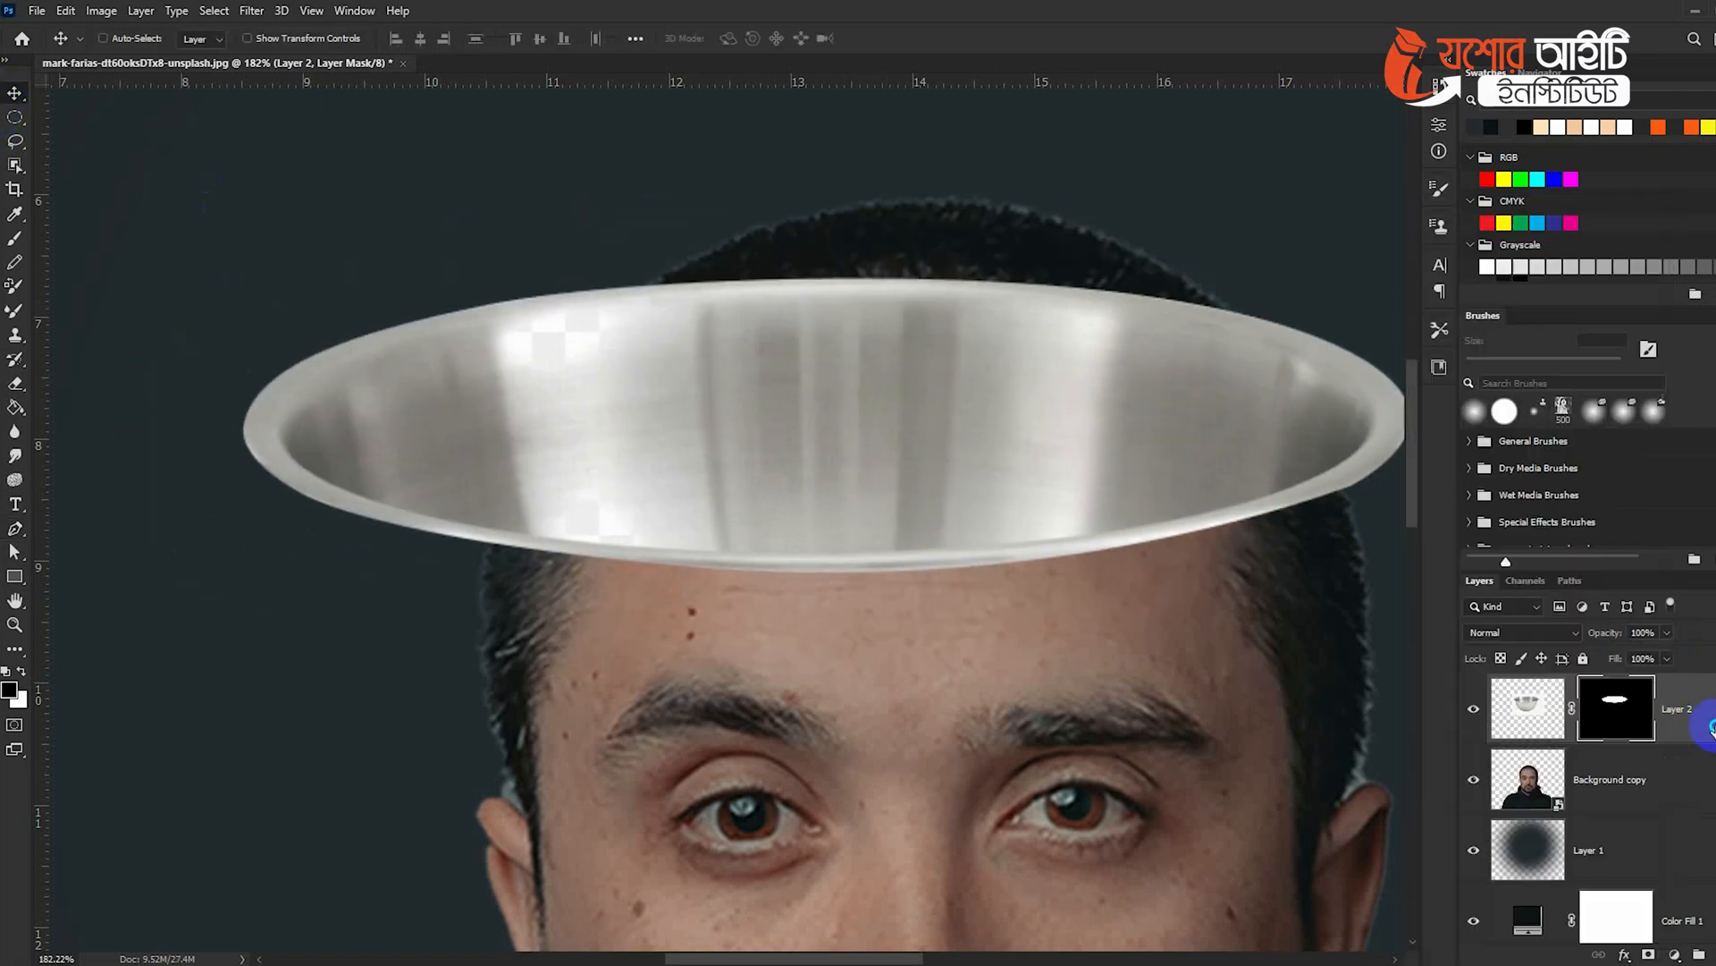
pyautogui.click(1585, 438)
# Scale the bowl opening to about 64% and position it across the upper part of the man's head
pyautogui.hotkey('ctrl', 't')
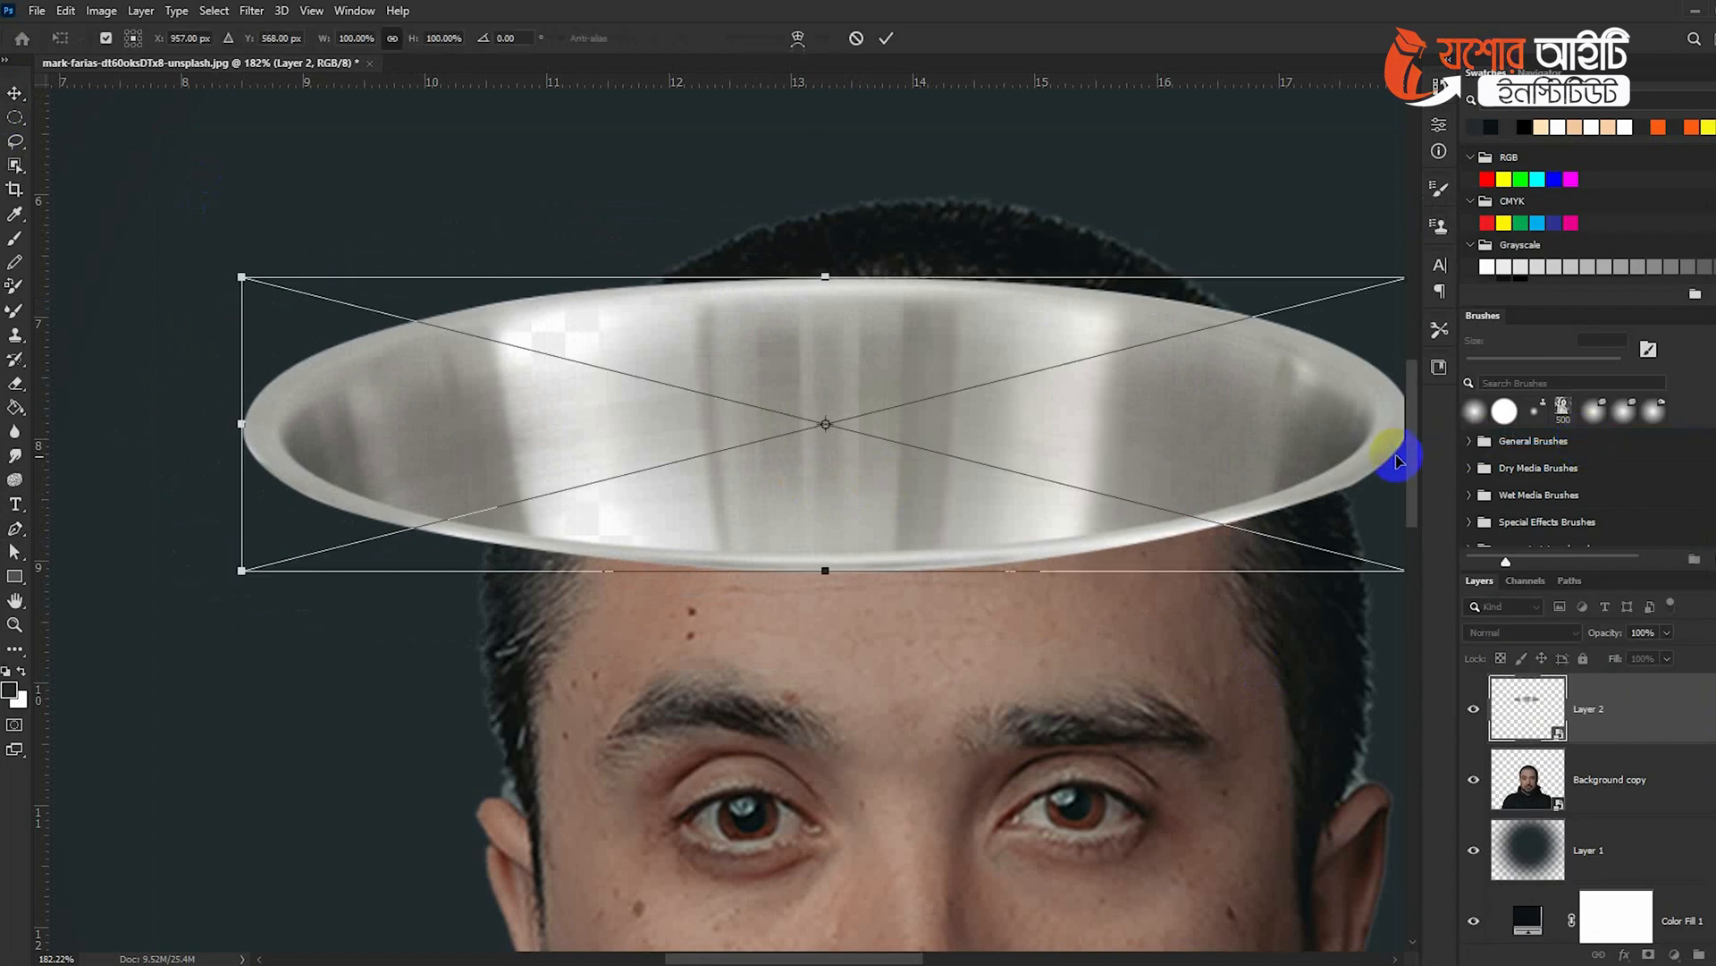
pyautogui.moveTo(232, 426); pyautogui.dragTo(403, 429)
pyautogui.moveTo(653, 450); pyautogui.dragTo(814, 421)
pyautogui.moveTo(889, 428); pyautogui.dragTo(522, 429)
pyautogui.moveTo(1055, 407); pyautogui.dragTo(939, 397)
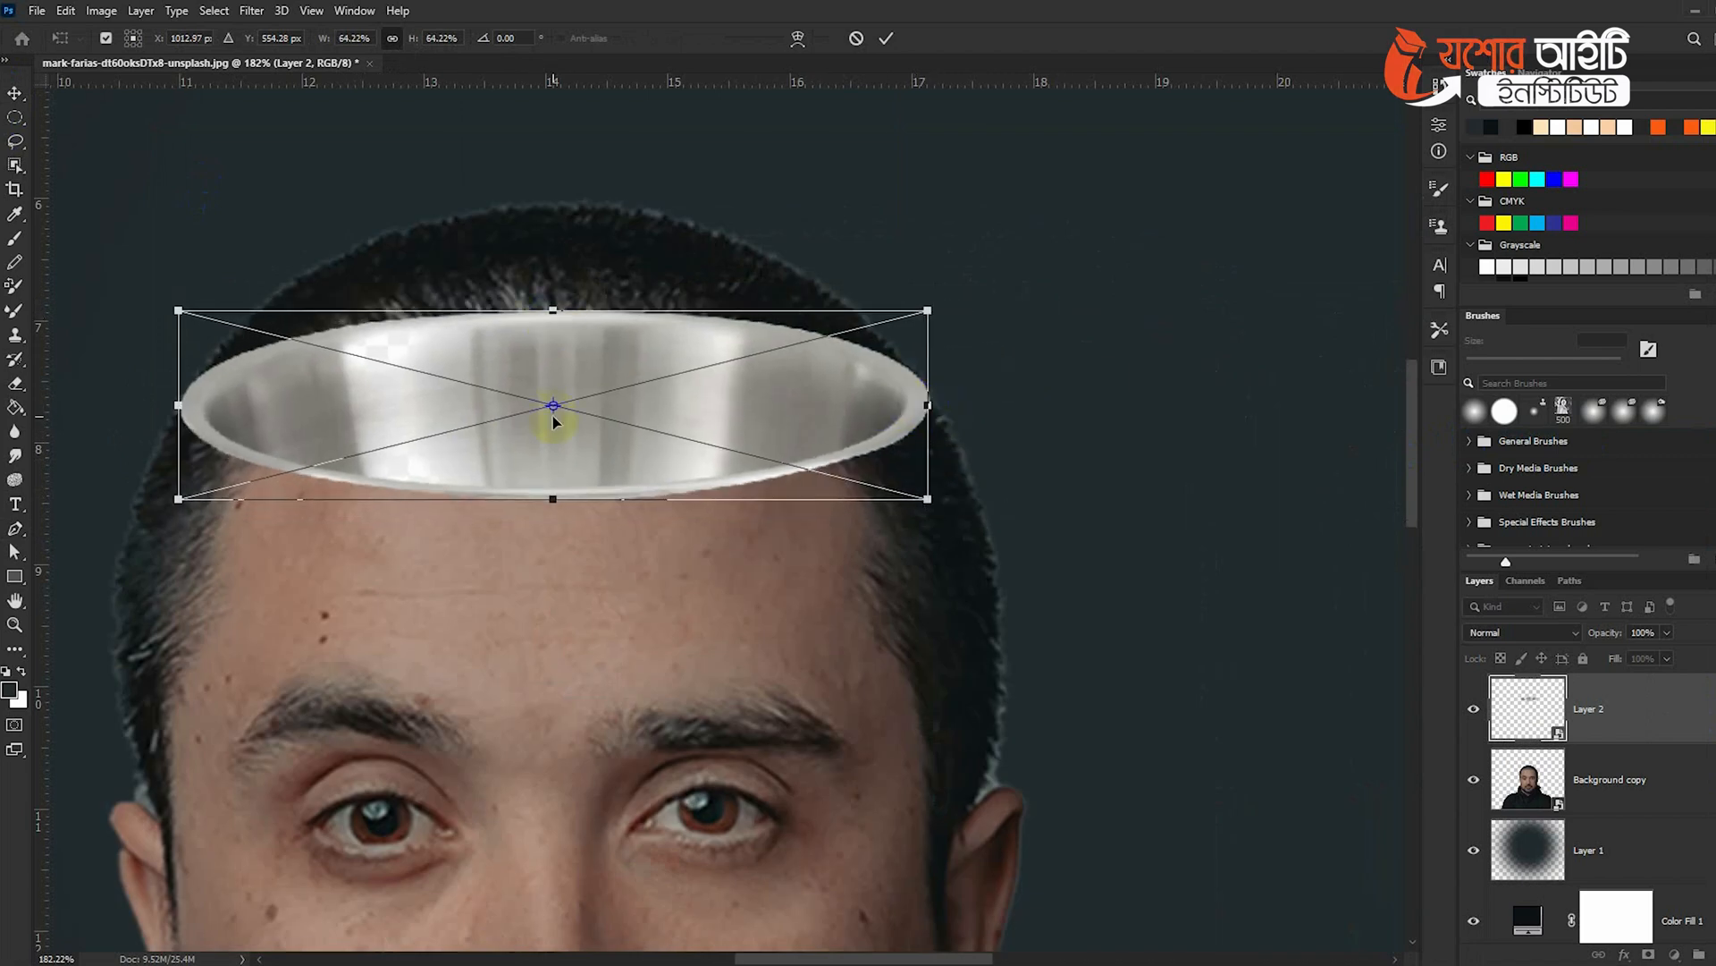
# Flatten the bowl opening to about 38.5% height, fit its ends to the head's edges, and apply the transform
pyautogui.moveTo(554, 498); pyautogui.dragTo(555, 447)
pyautogui.moveTo(560, 311); pyautogui.dragTo(565, 333)
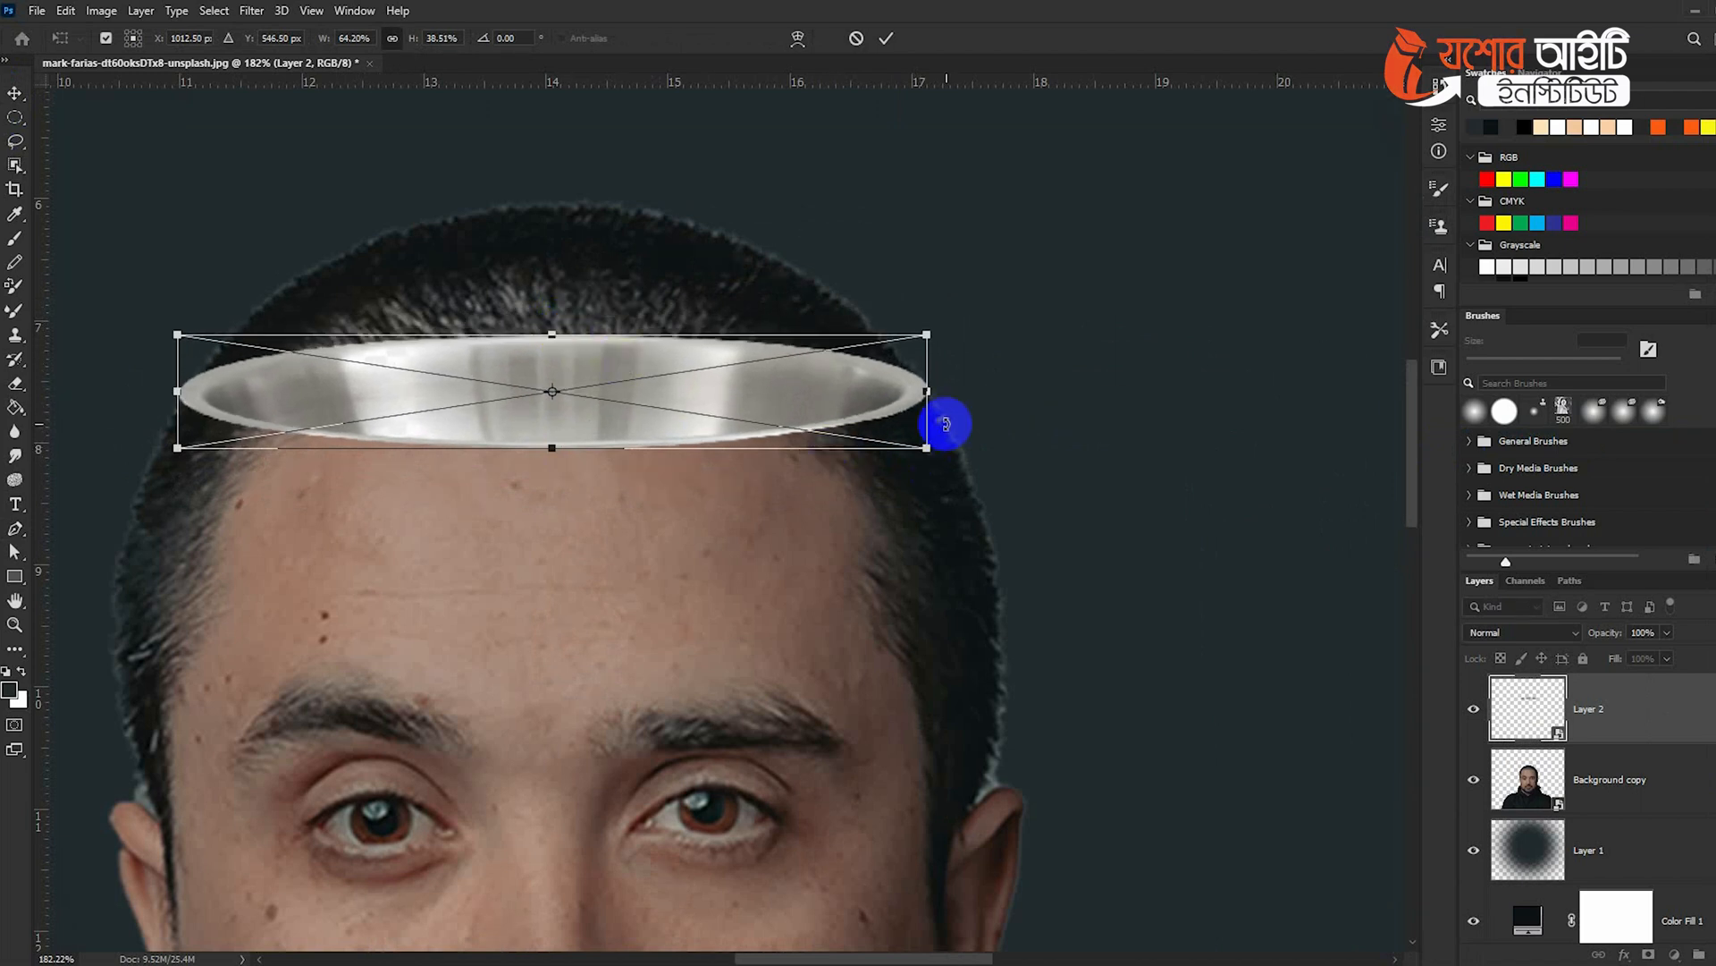
pyautogui.scroll(2, 941, 401)
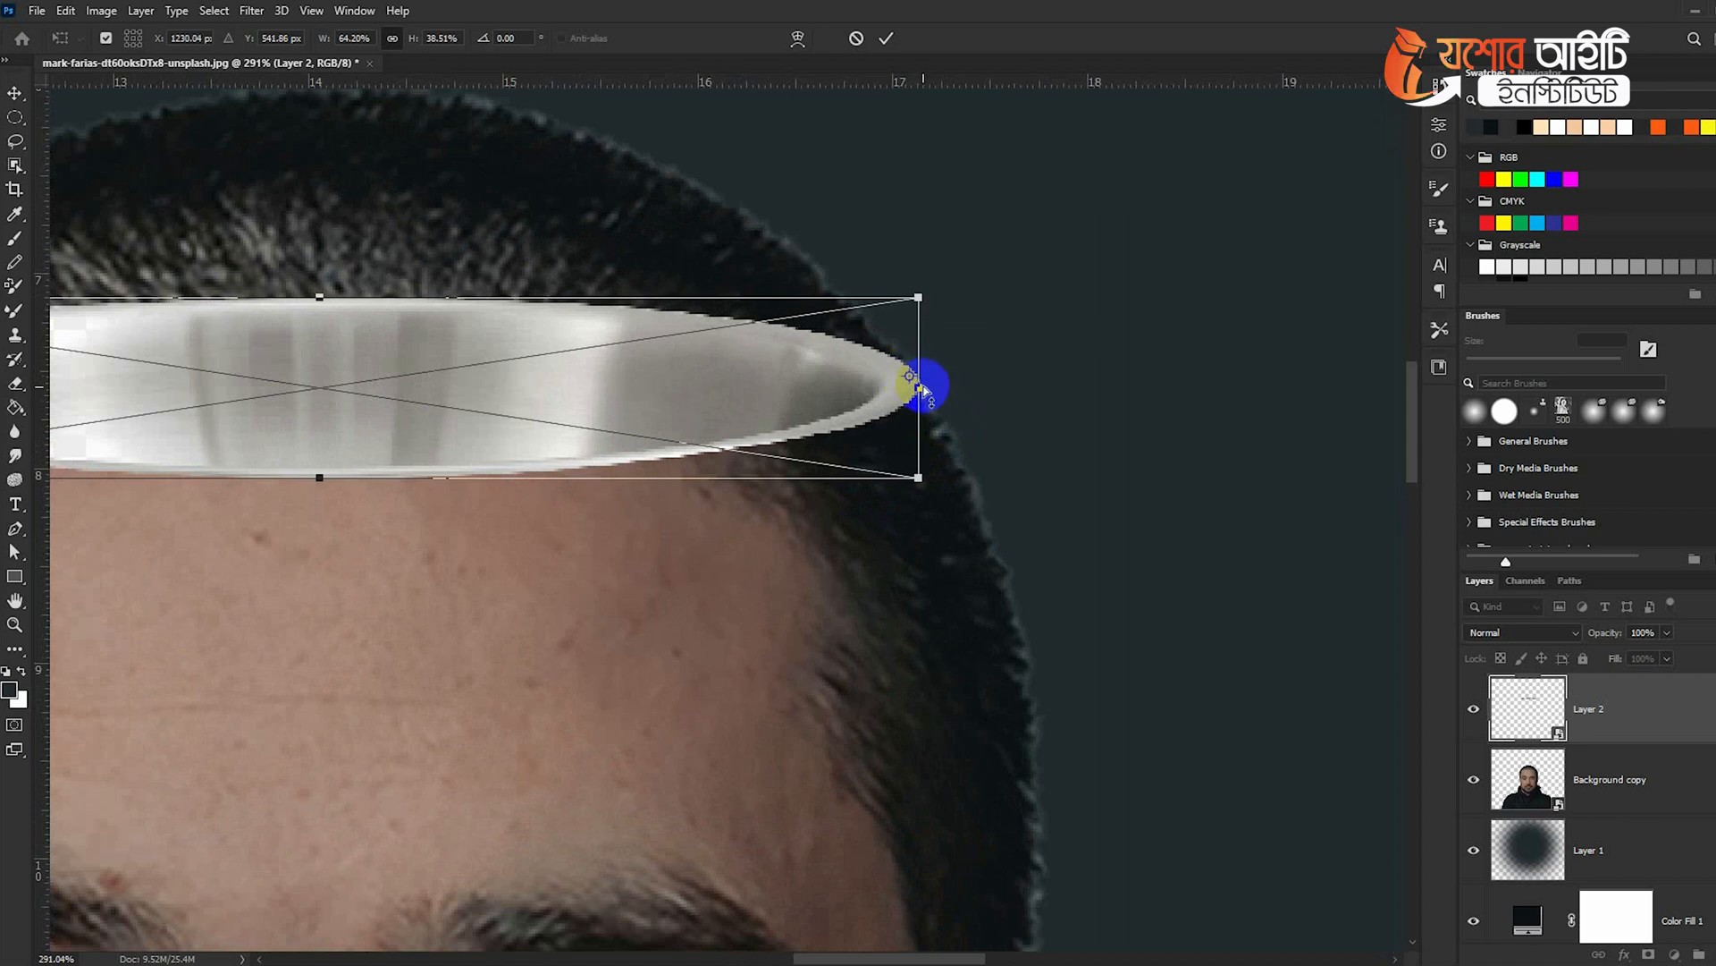
pyautogui.moveTo(921, 389); pyautogui.dragTo(912, 388)
pyautogui.moveTo(554, 380); pyautogui.dragTo(909, 384)
pyautogui.moveTo(168, 404); pyautogui.dragTo(441, 402)
pyautogui.press('Return')
pyautogui.scroll(-6, 498, 479)
pyautogui.moveTo(704, 494)
pyautogui.mouseDown()
pyautogui.moveTo(722, 450)
pyautogui.moveTo(717, 486)
pyautogui.mouseUp()
# Add a mask to Background copy and paint out the head above the bowl with an 86 px Hard Round brush
pyautogui.click(1538, 787)
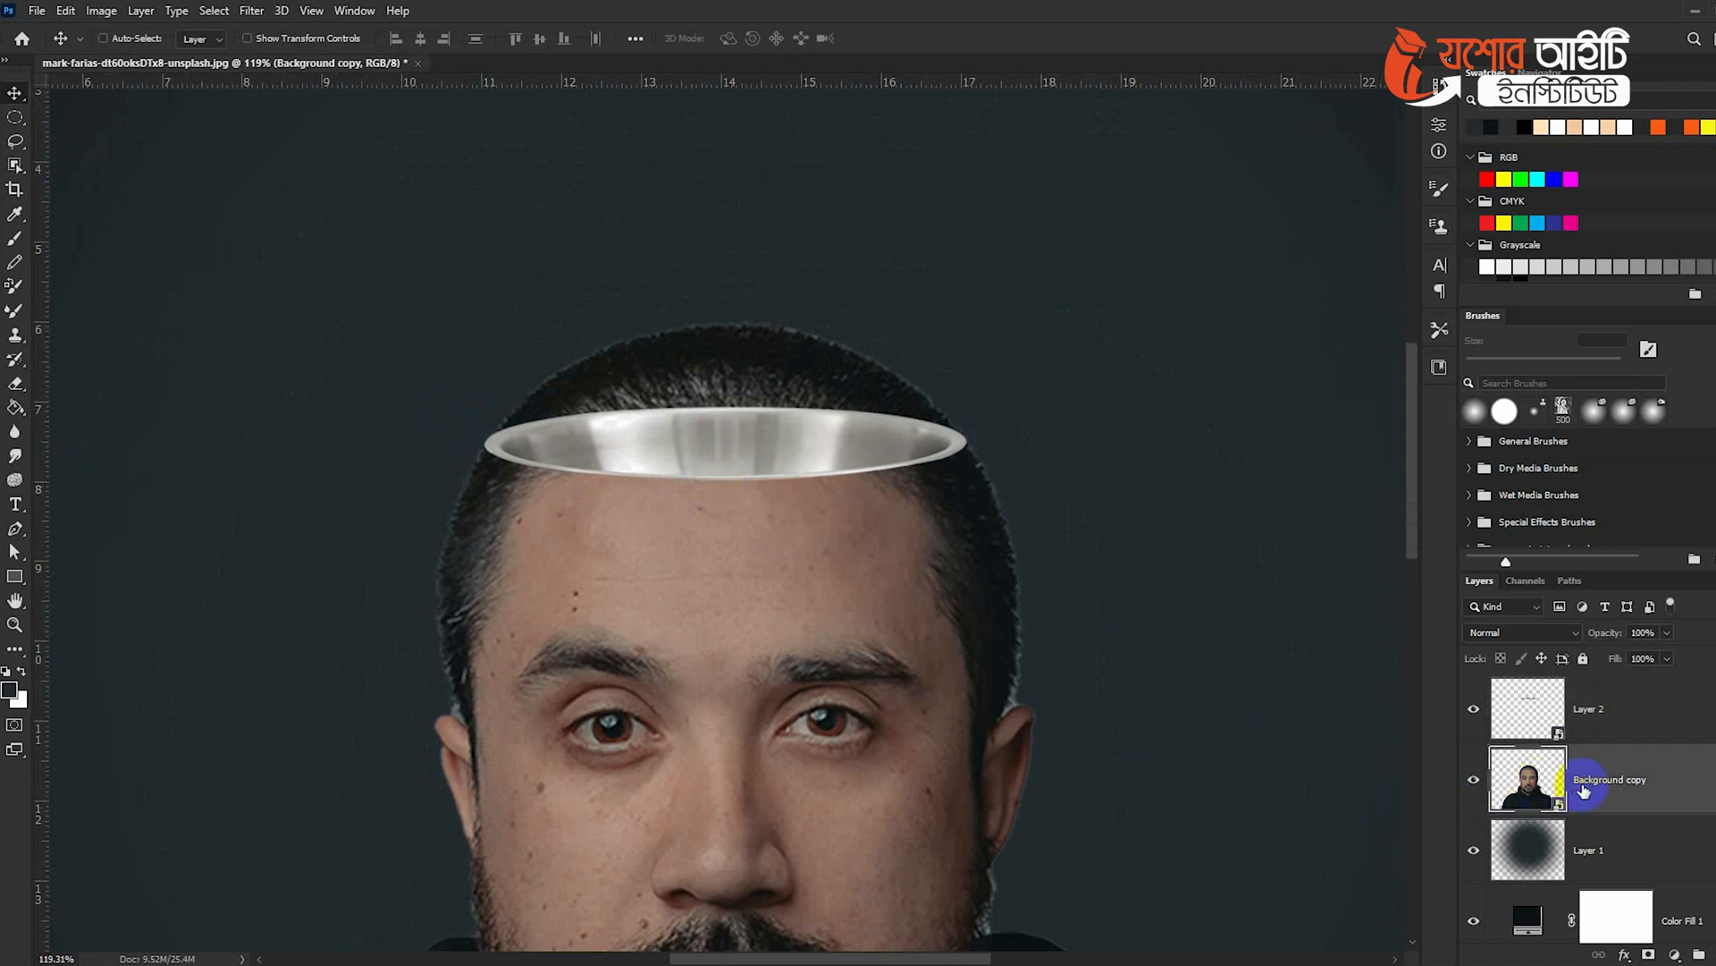
pyautogui.click(1648, 955)
pyautogui.click(15, 238)
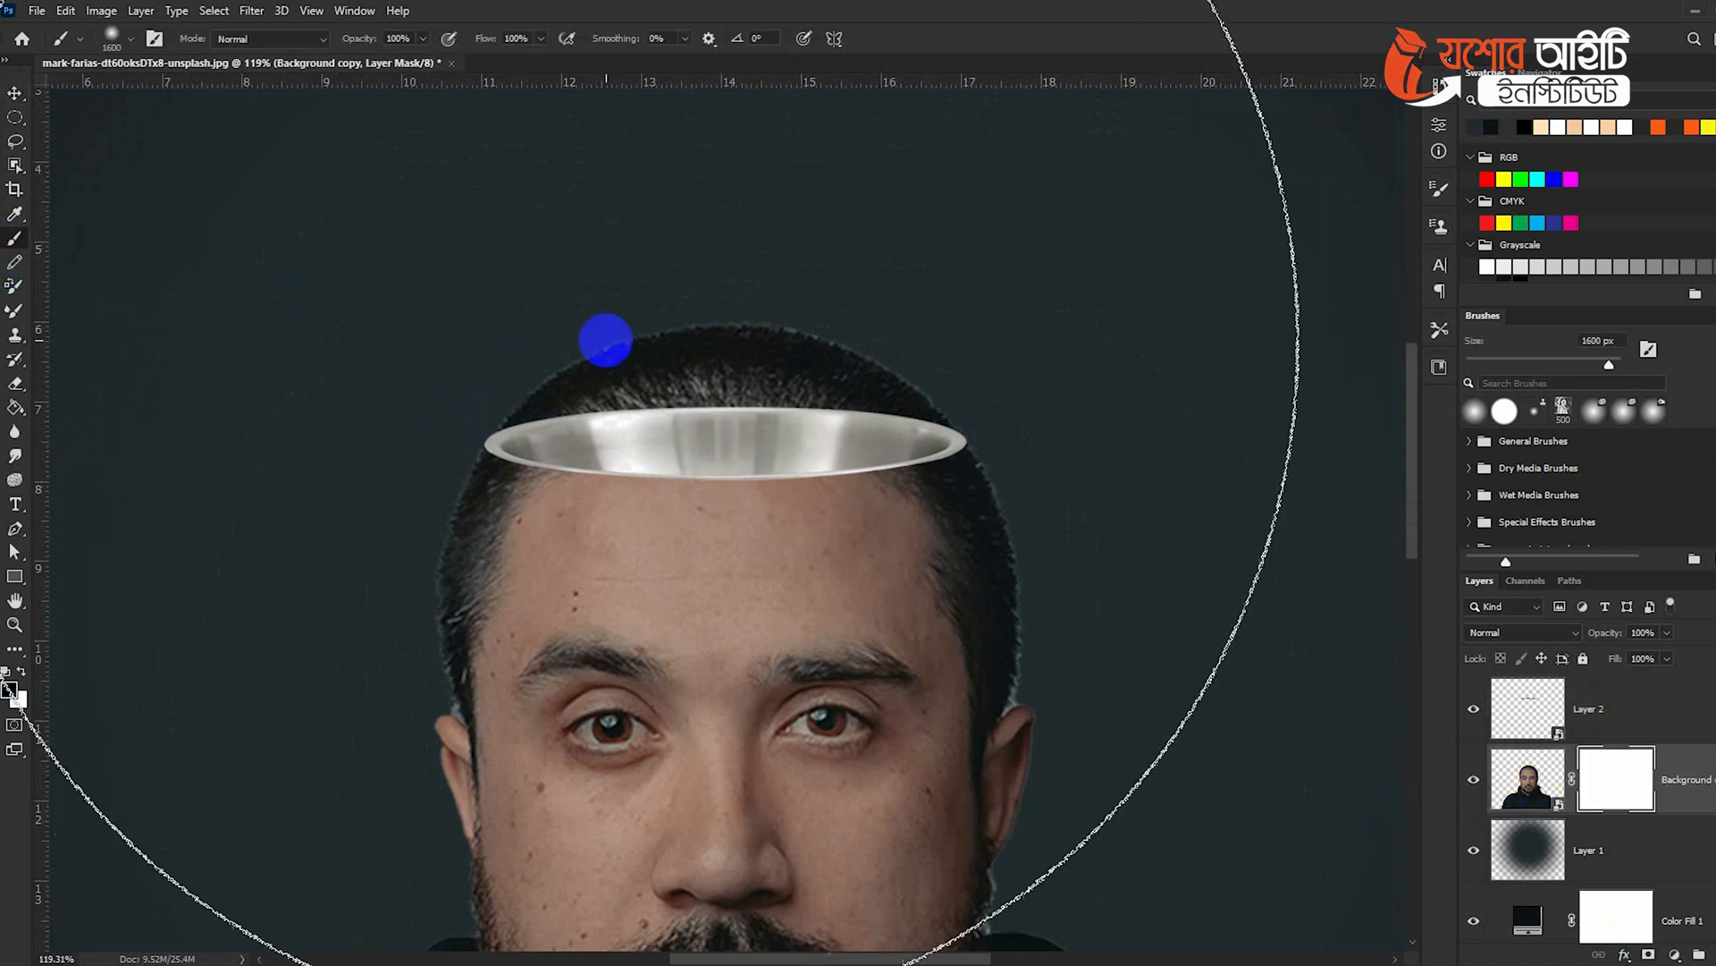
pyautogui.rightClick(617, 343)
pyautogui.click(814, 507)
pyautogui.click(754, 382)
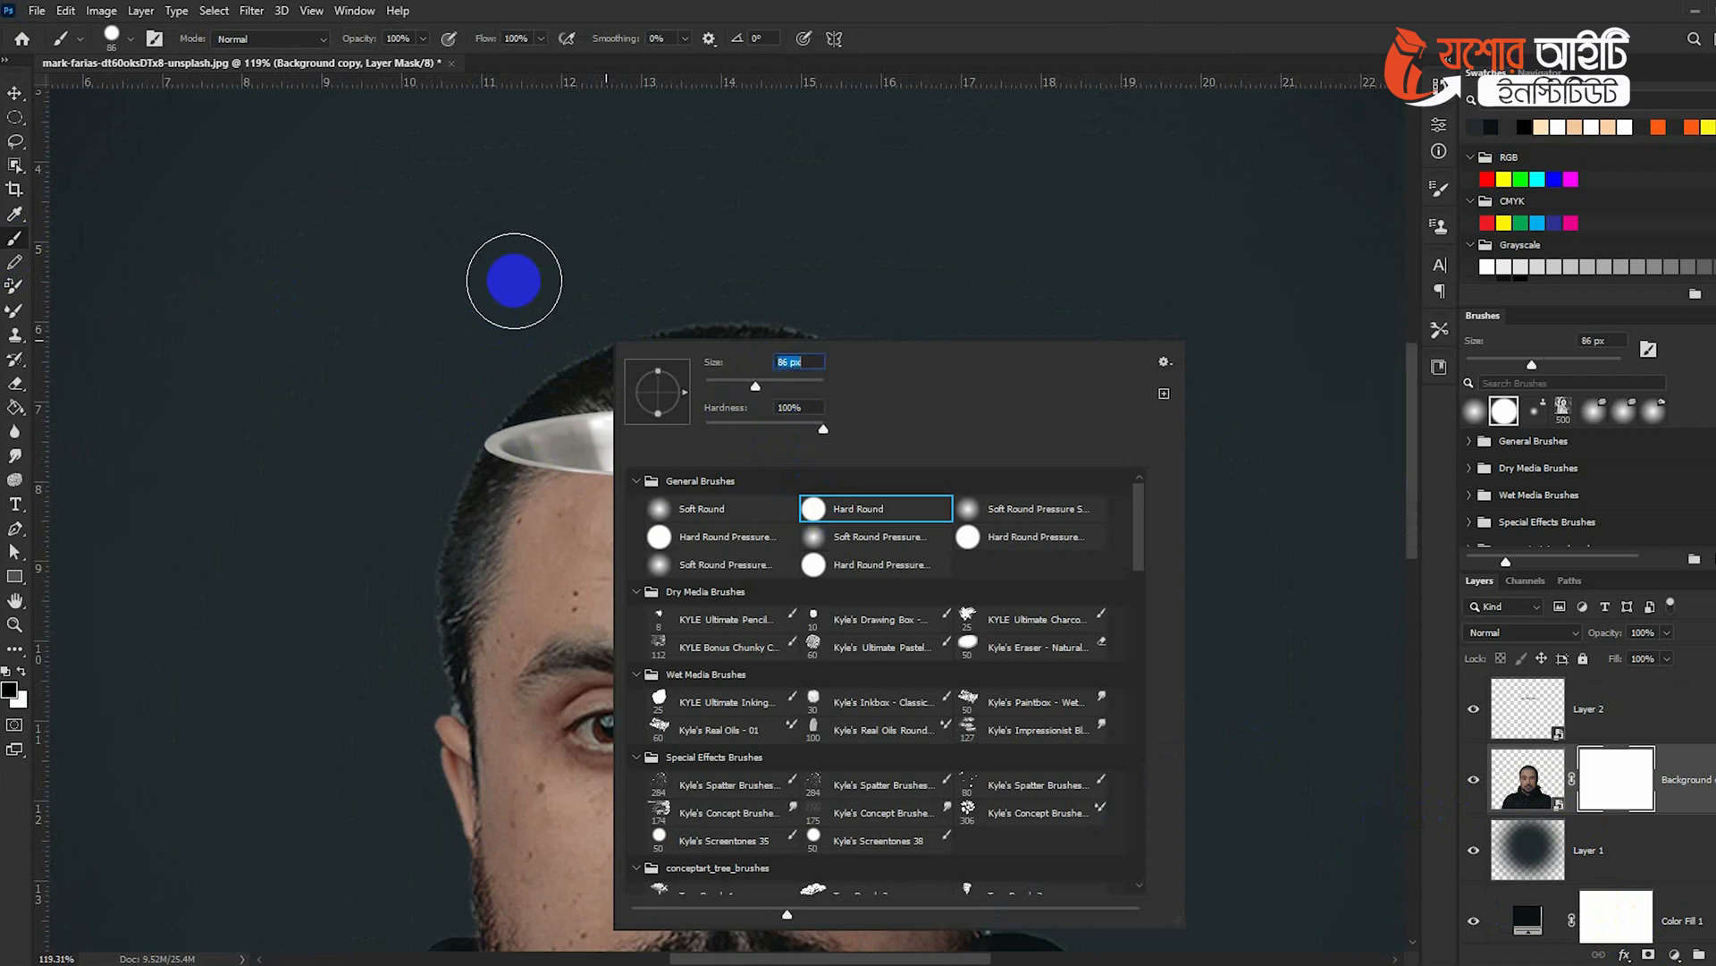
pyautogui.click(488, 380)
pyautogui.moveTo(487, 384)
pyautogui.mouseDown()
pyautogui.moveTo(713, 368)
pyautogui.moveTo(951, 384)
pyautogui.mouseUp()
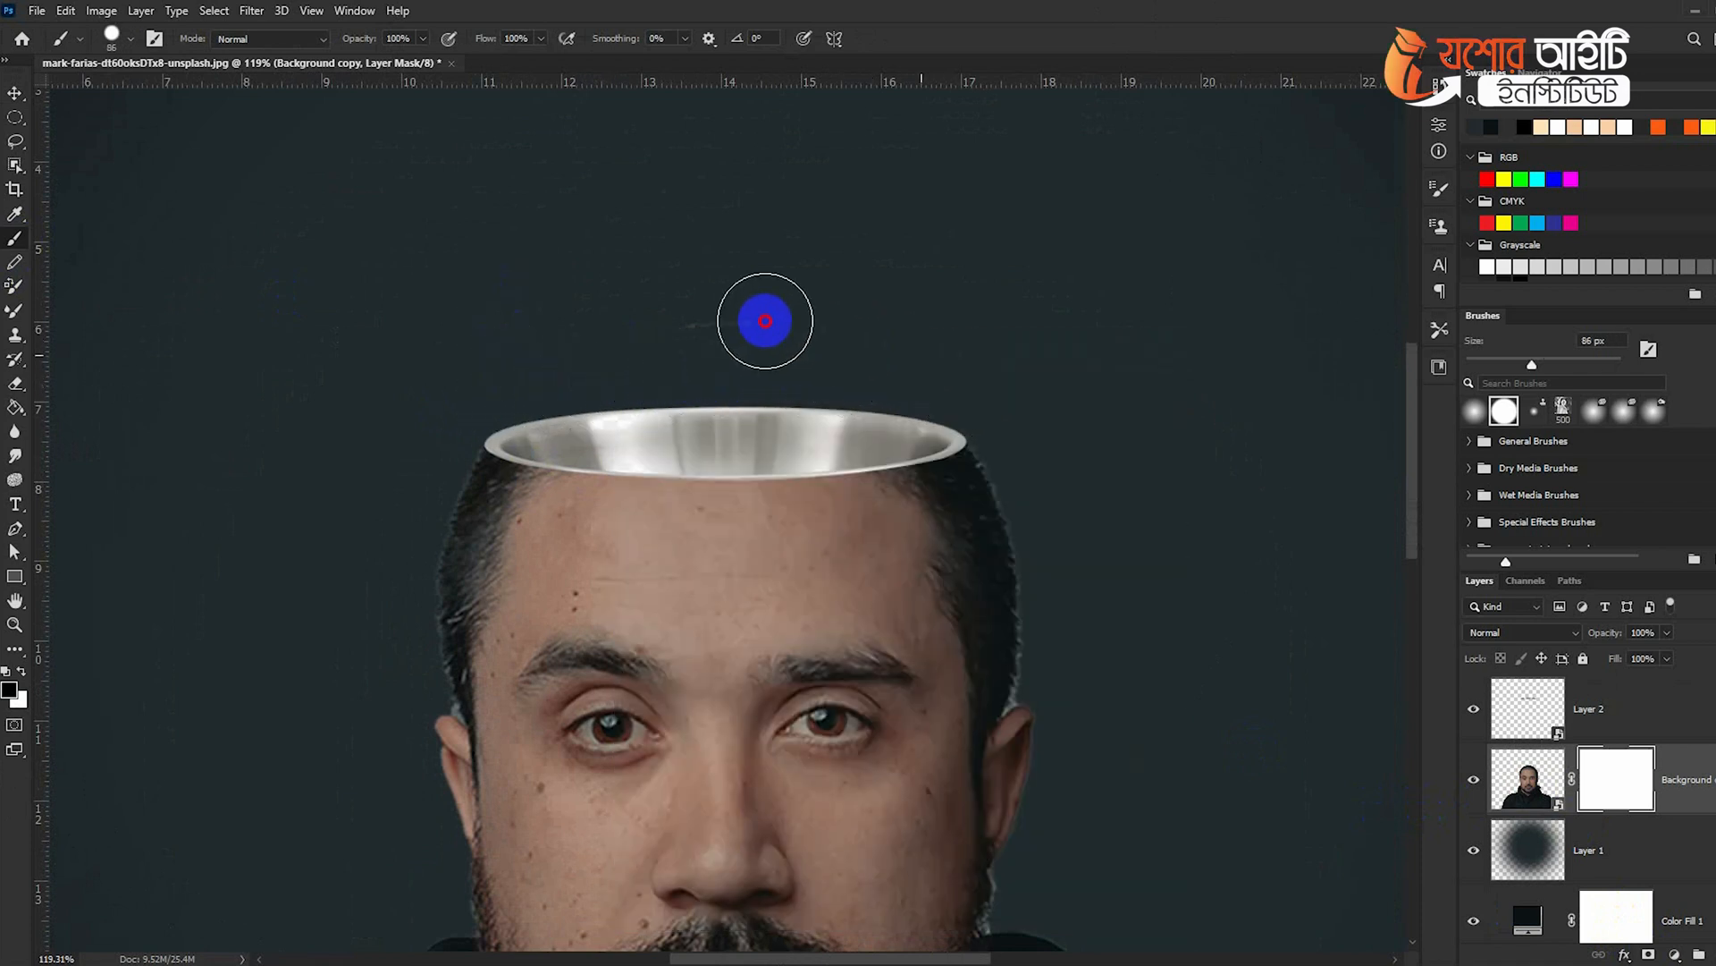
pyautogui.click(14, 92)
# Give the bowl layer a Multiply drop shadow with 20% opacity, 3 px distance and 2 px size
pyautogui.scroll(-5, 1119, 383)
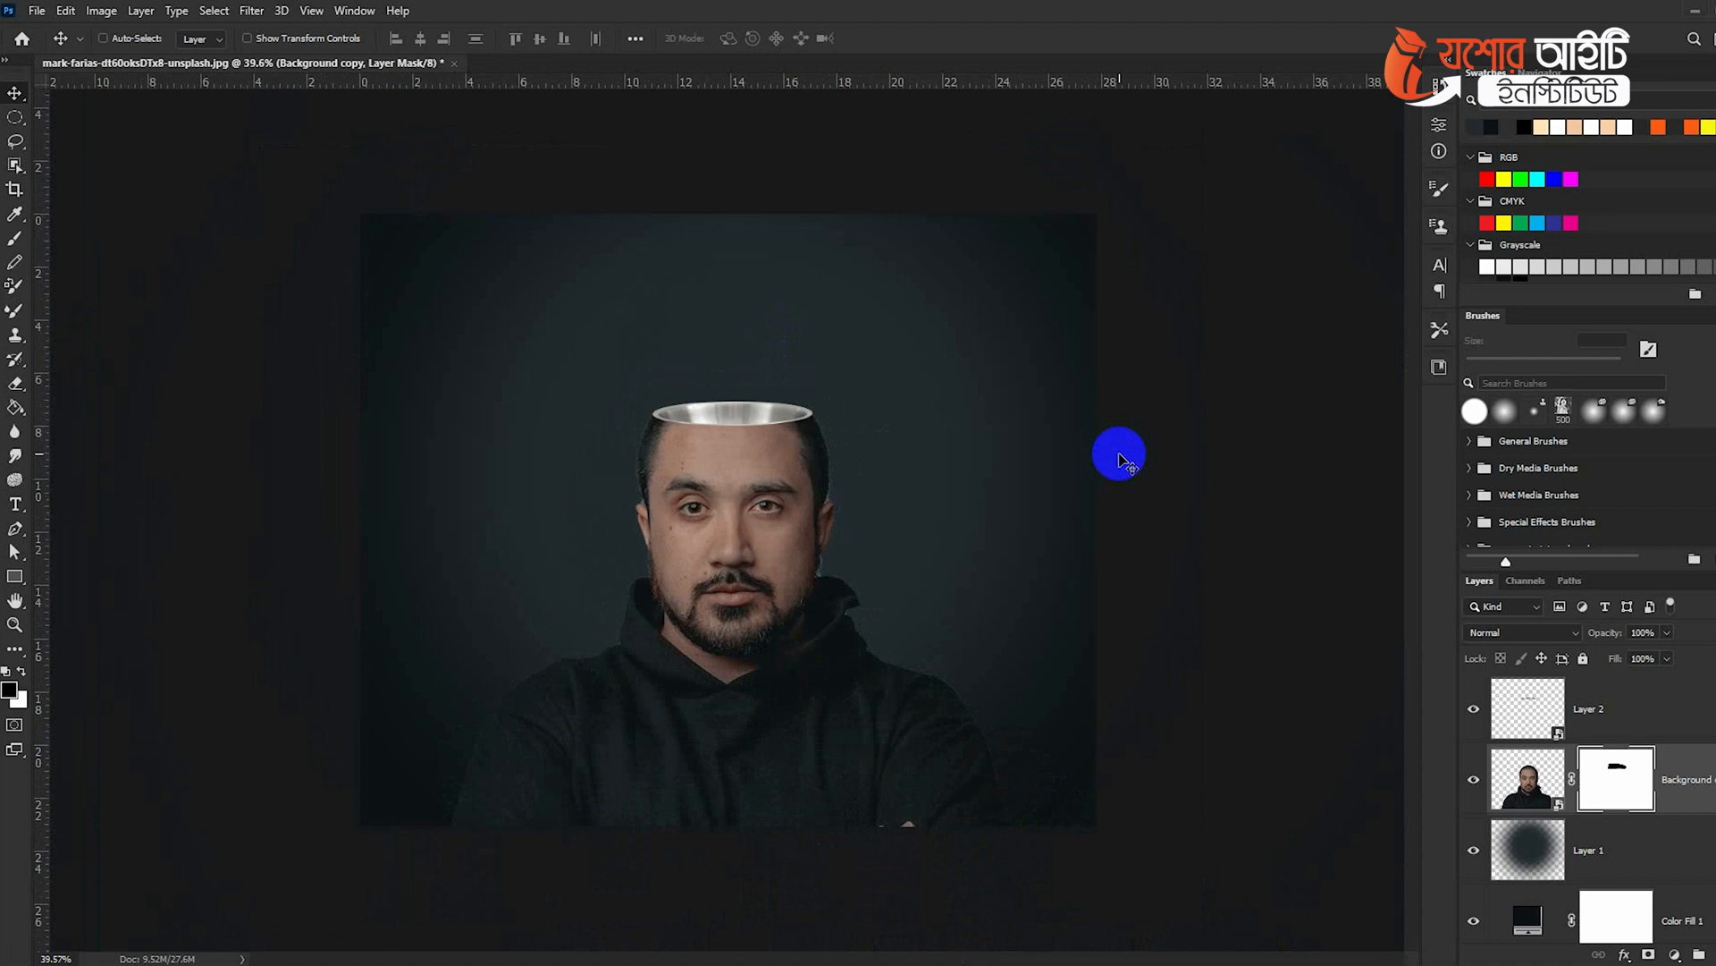
pyautogui.scroll(8, 598, 394)
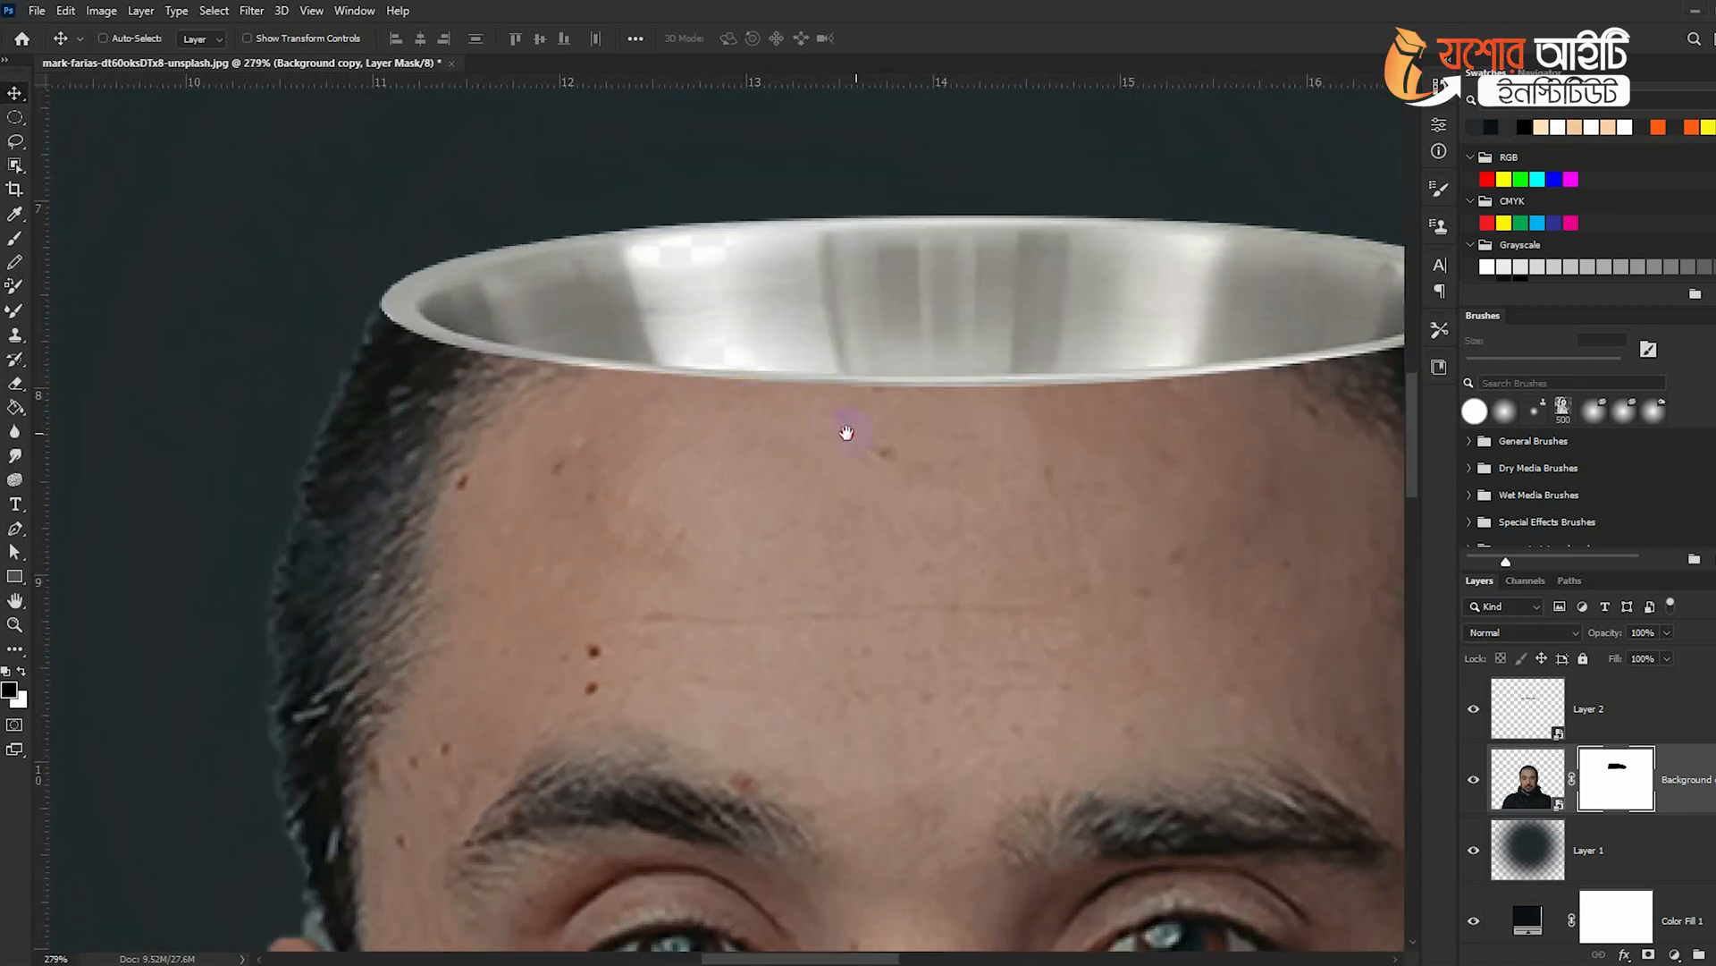
pyautogui.moveTo(847, 432); pyautogui.dragTo(772, 433)
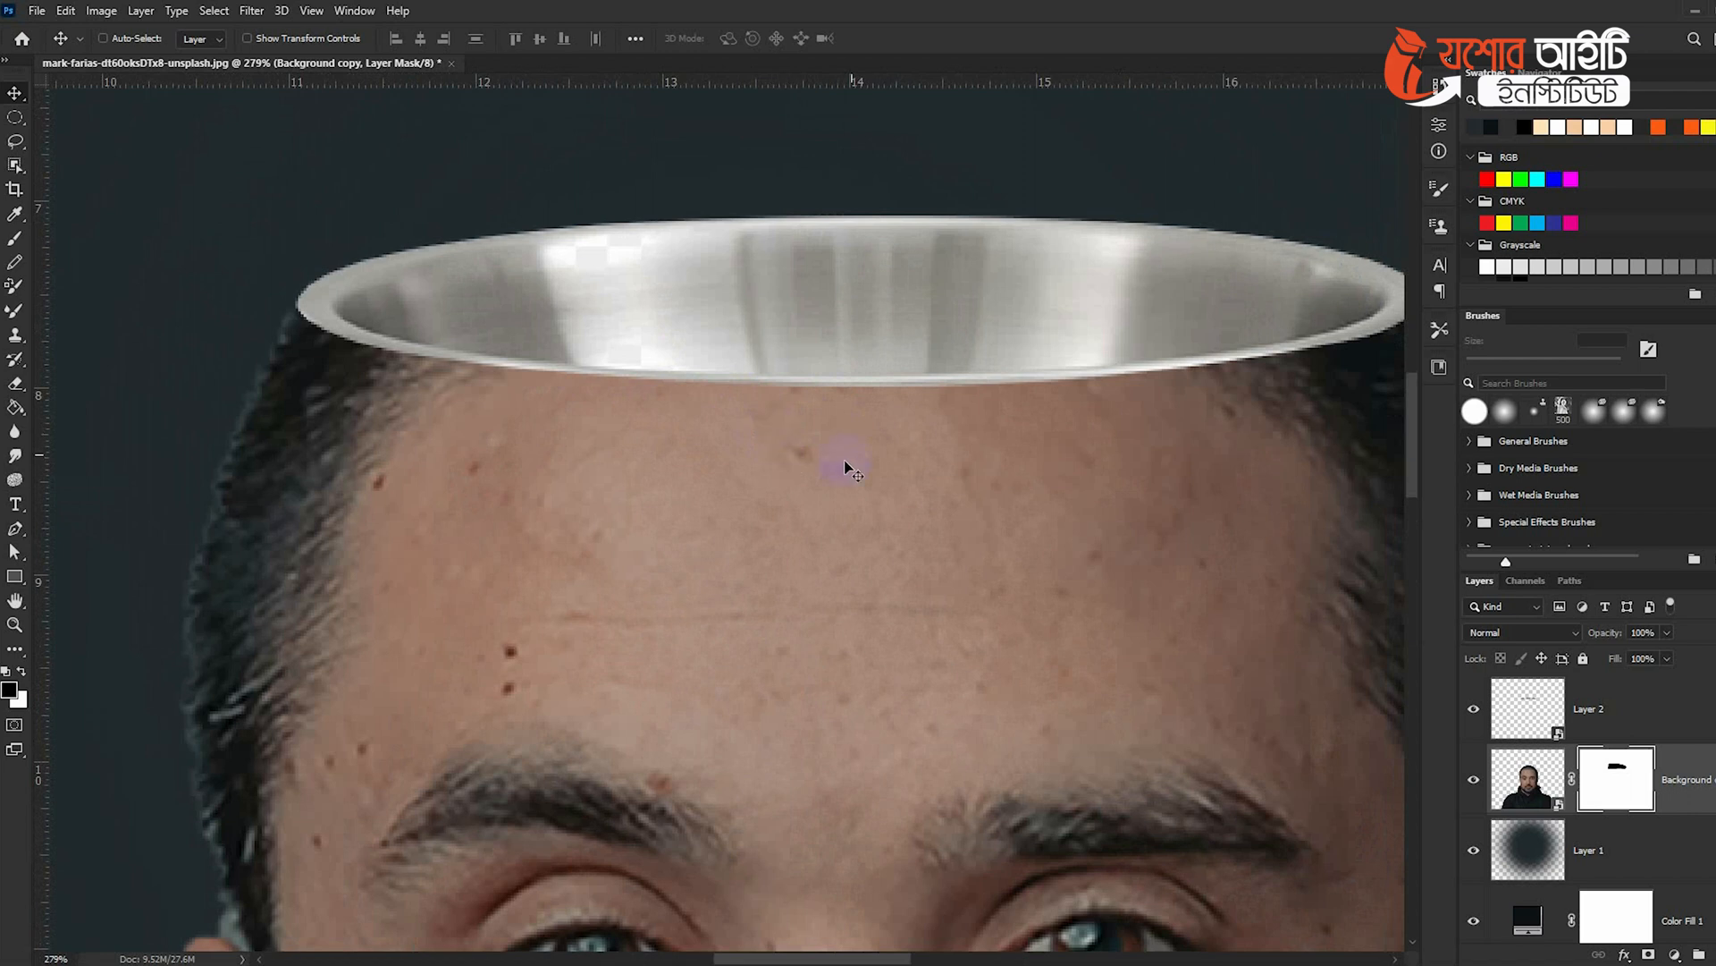
pyautogui.doubleClick(1653, 708)
pyautogui.click(920, 548)
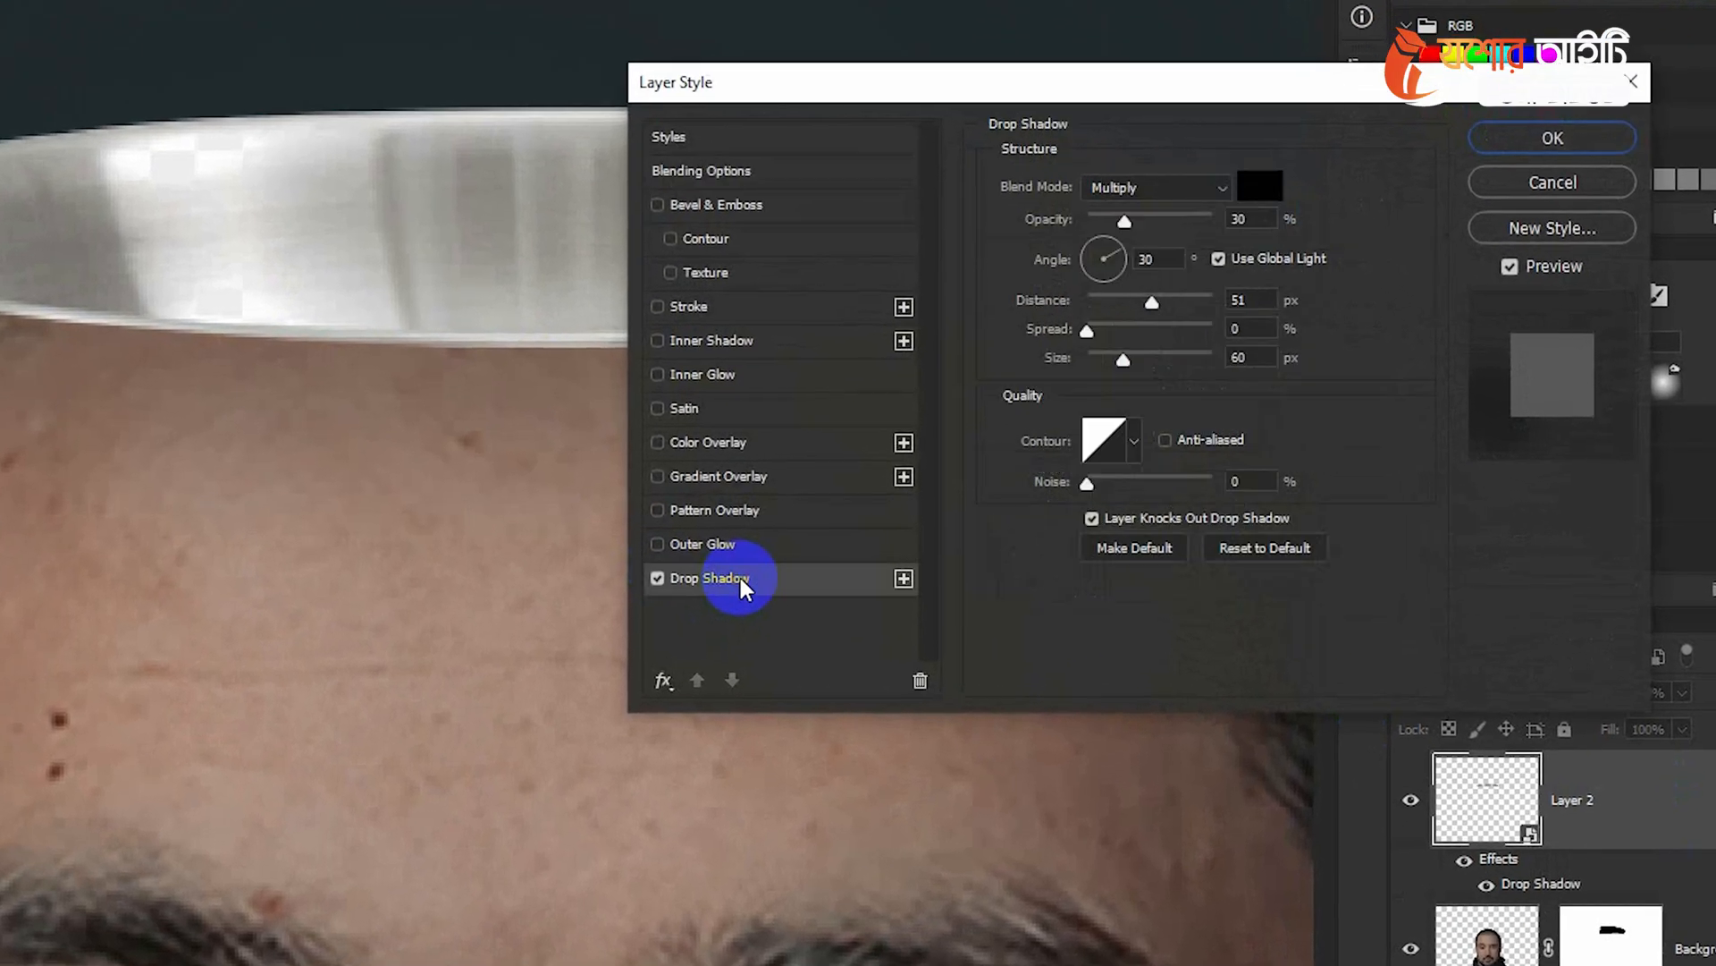
pyautogui.click(1131, 222)
pyautogui.moveTo(1147, 302); pyautogui.dragTo(1076, 366)
pyautogui.moveTo(1111, 299); pyautogui.dragTo(1090, 308)
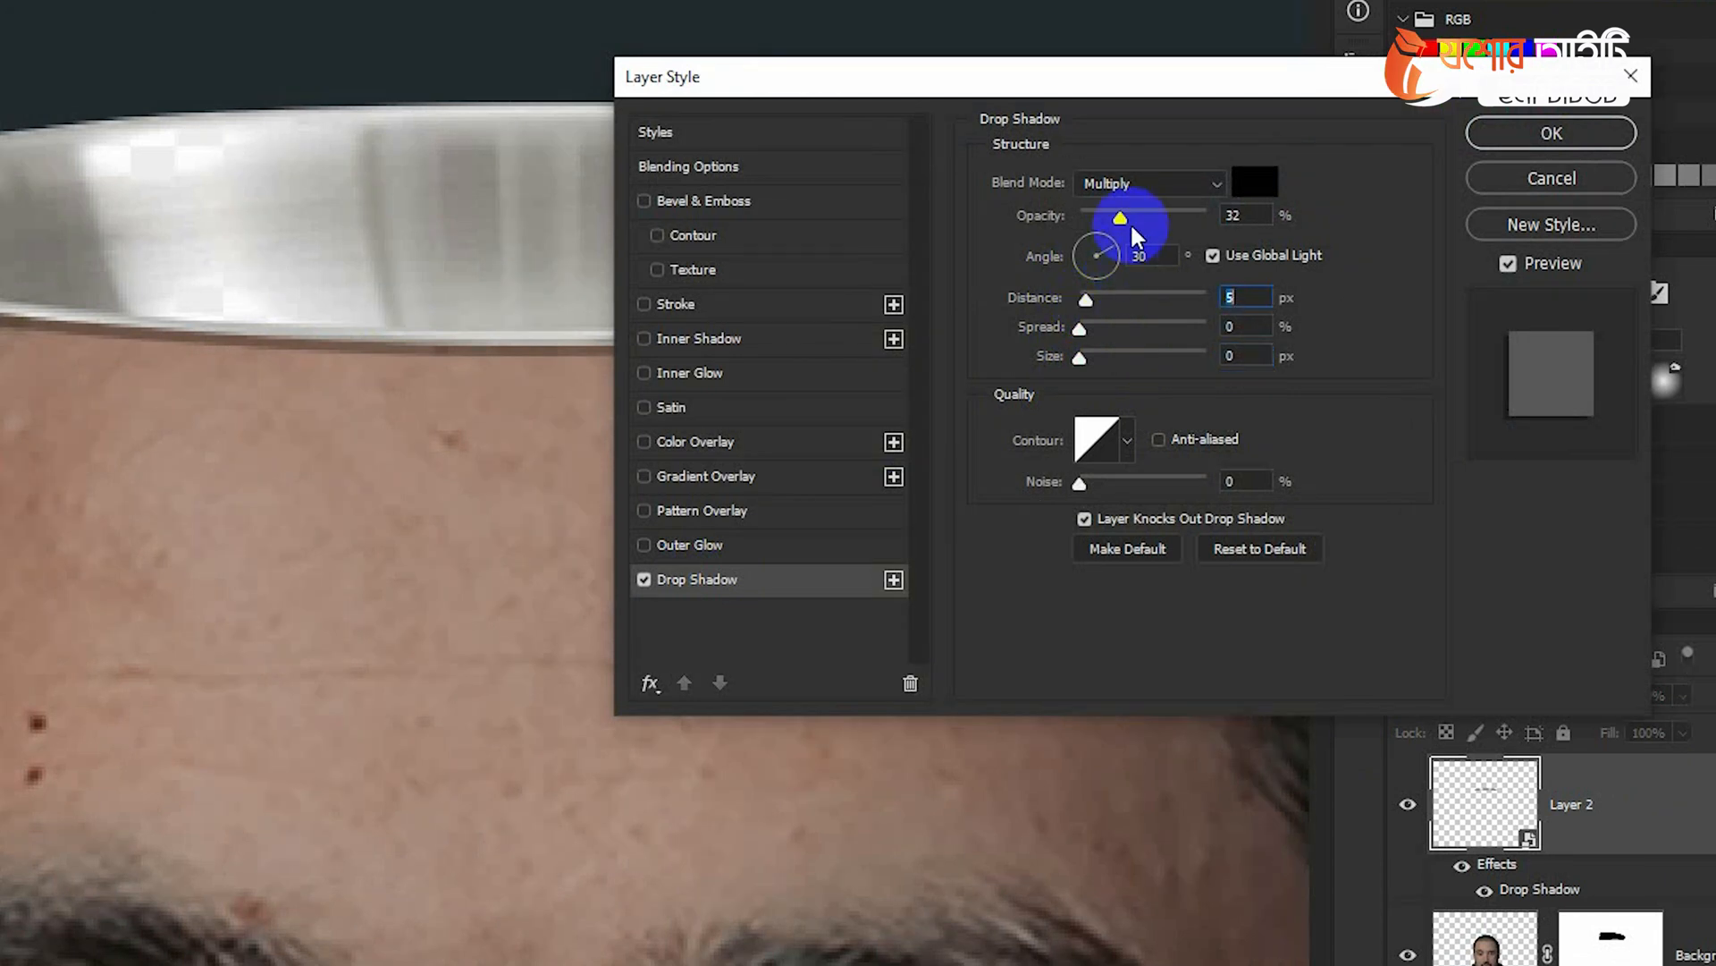
pyautogui.moveTo(1129, 216); pyautogui.dragTo(1147, 219)
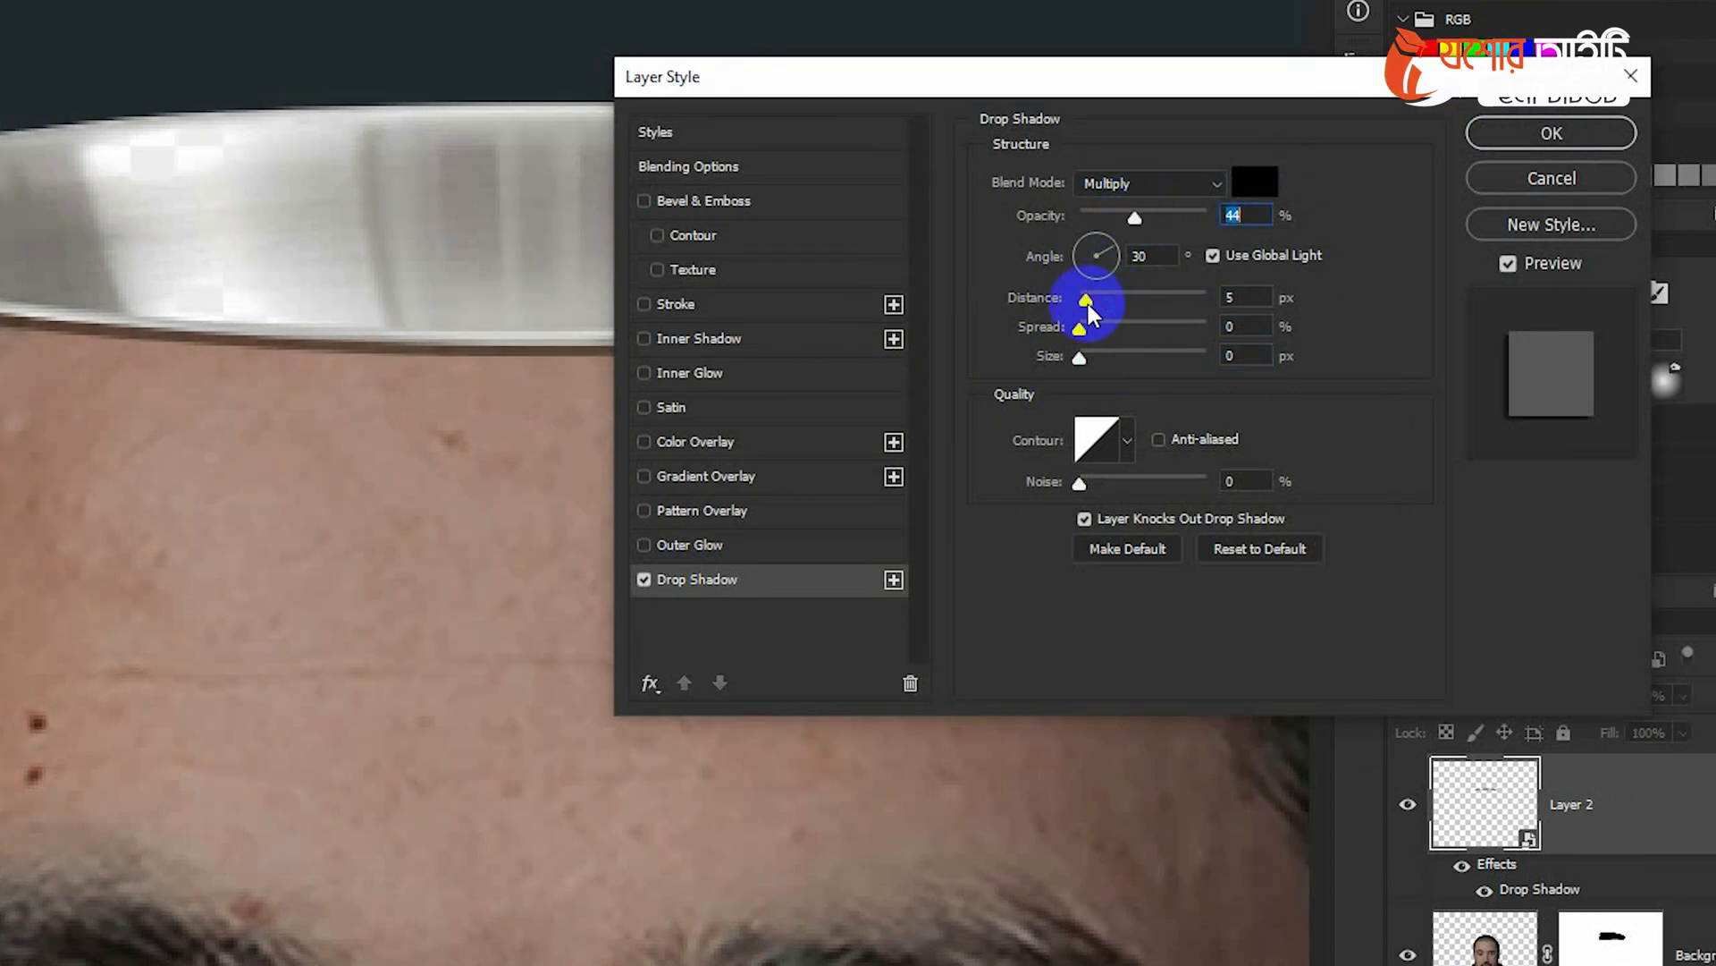
pyautogui.click(1255, 296)
pyautogui.moveTo(1134, 217); pyautogui.dragTo(1107, 219)
pyautogui.click(1244, 356)
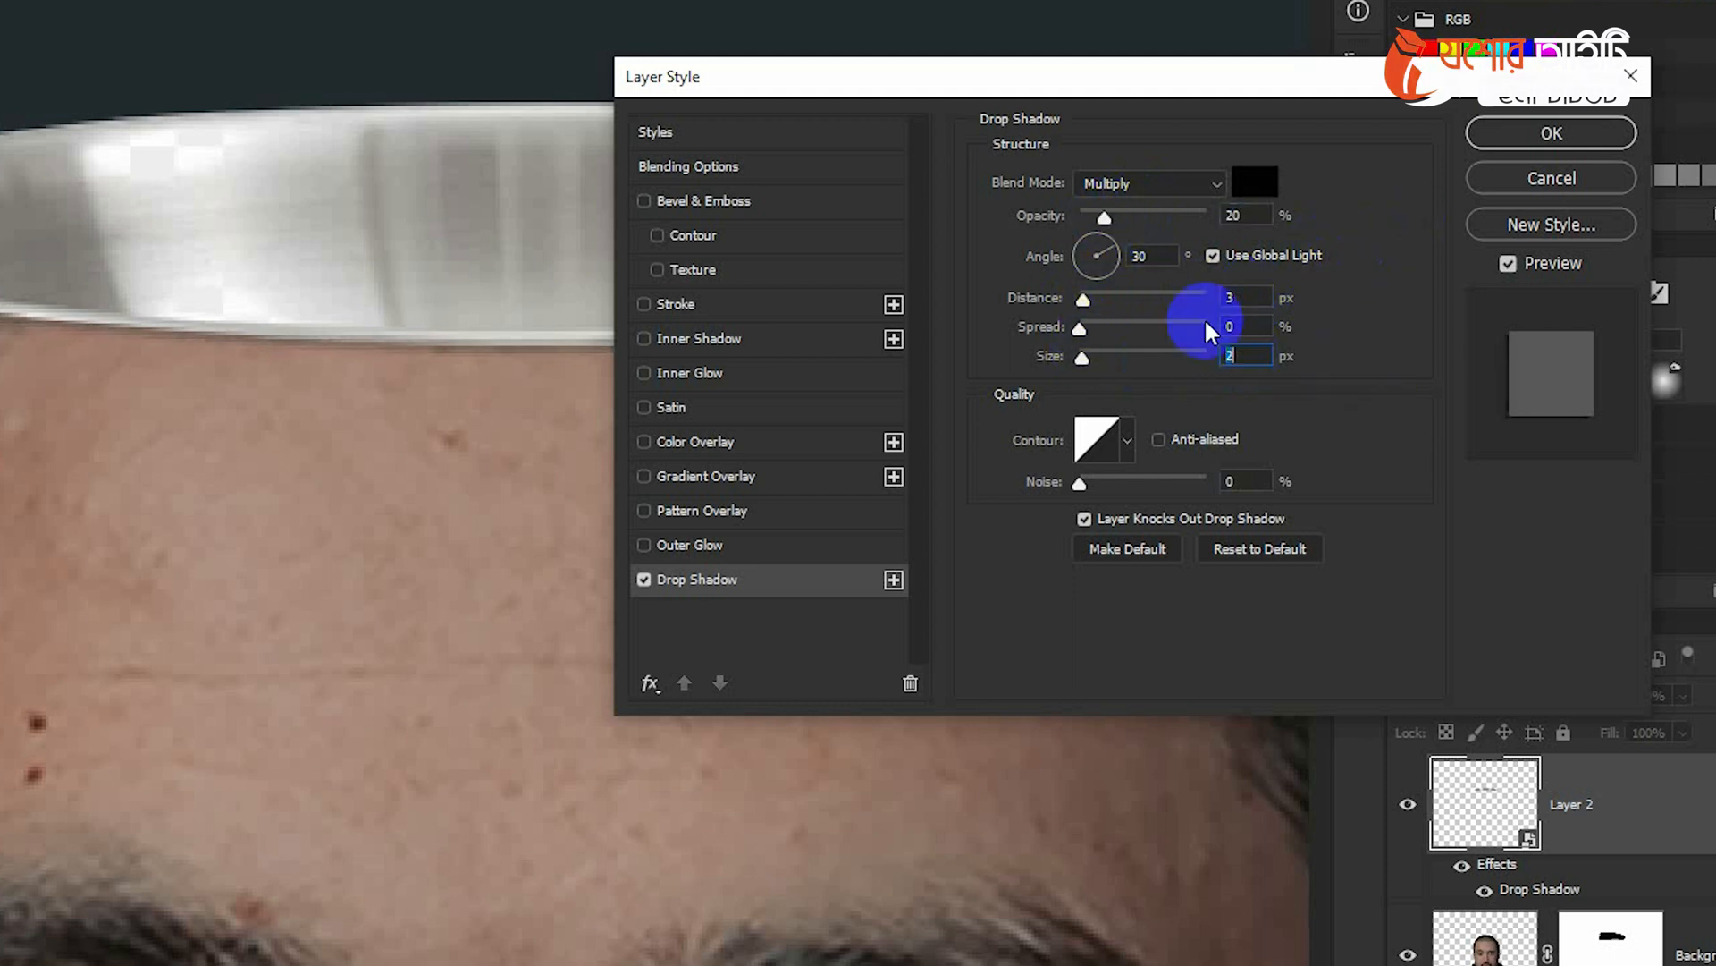
# Add an inner shadow to the bowl layer with 56% opacity and 10 px size, and apply the layer style
pyautogui.click(704, 339)
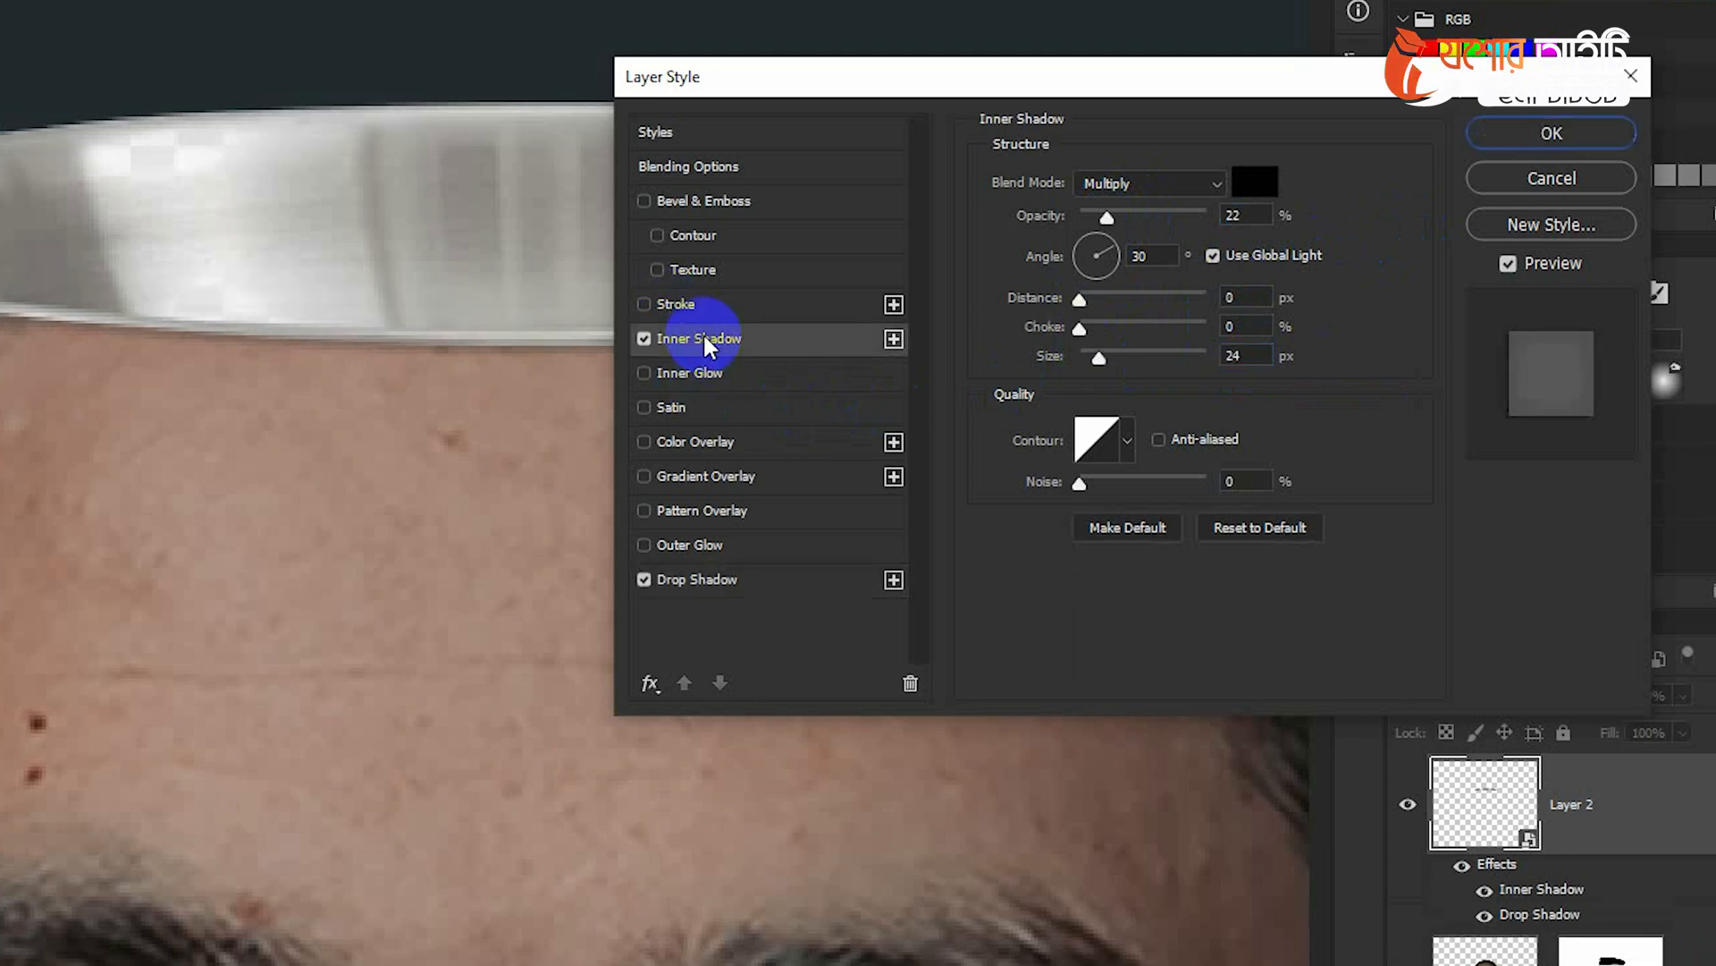
pyautogui.moveTo(1101, 218); pyautogui.dragTo(1153, 223)
pyautogui.moveTo(1102, 358); pyautogui.dragTo(1098, 367)
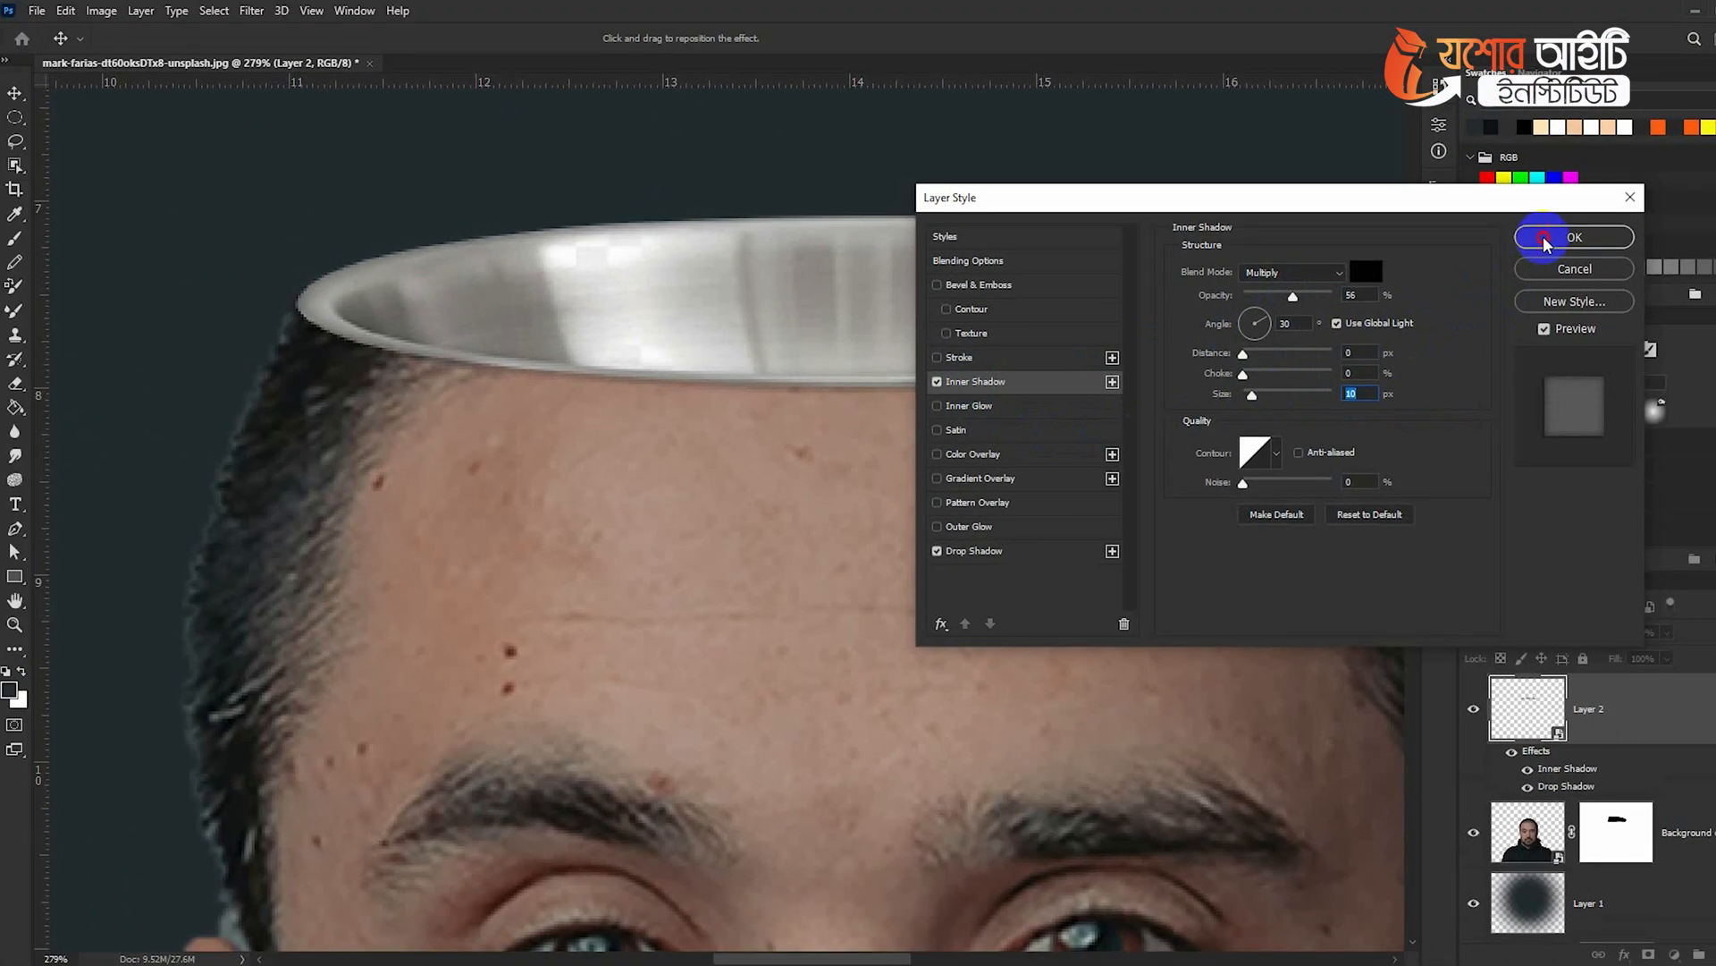
pyautogui.click(1553, 139)
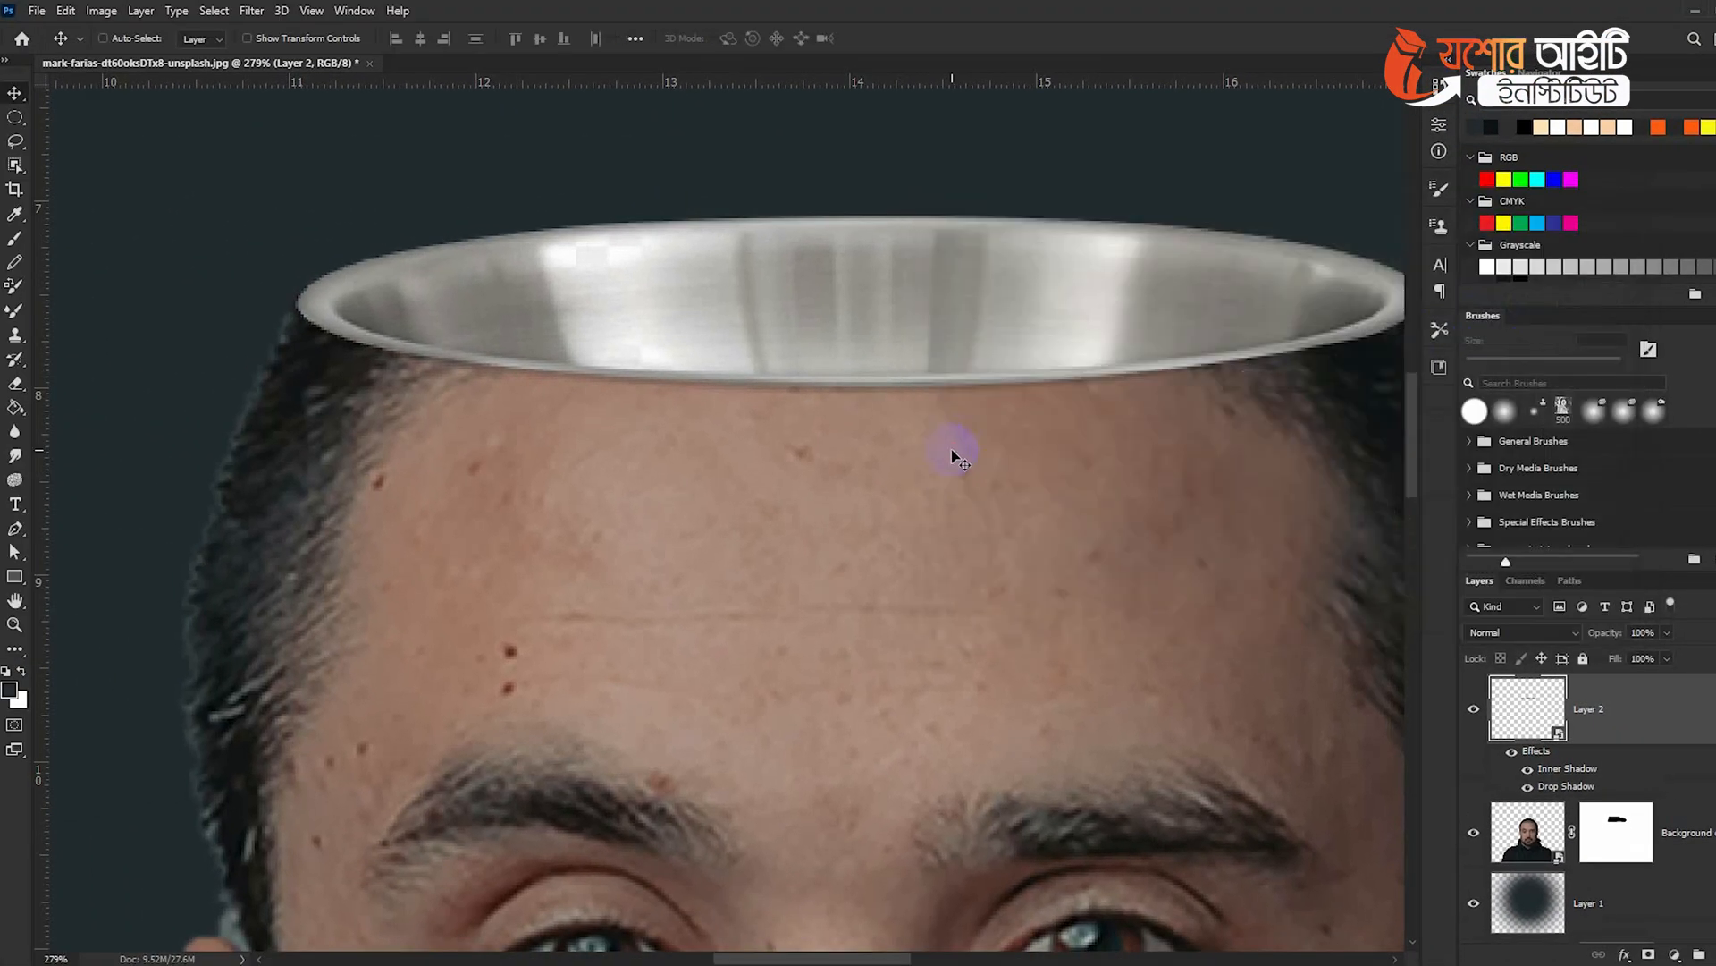
# Switch to the Downloads folder in File Explorer and place the cut-out image of the person in the red sweatshirt into the composition
pyautogui.scroll(-10, 978, 510)
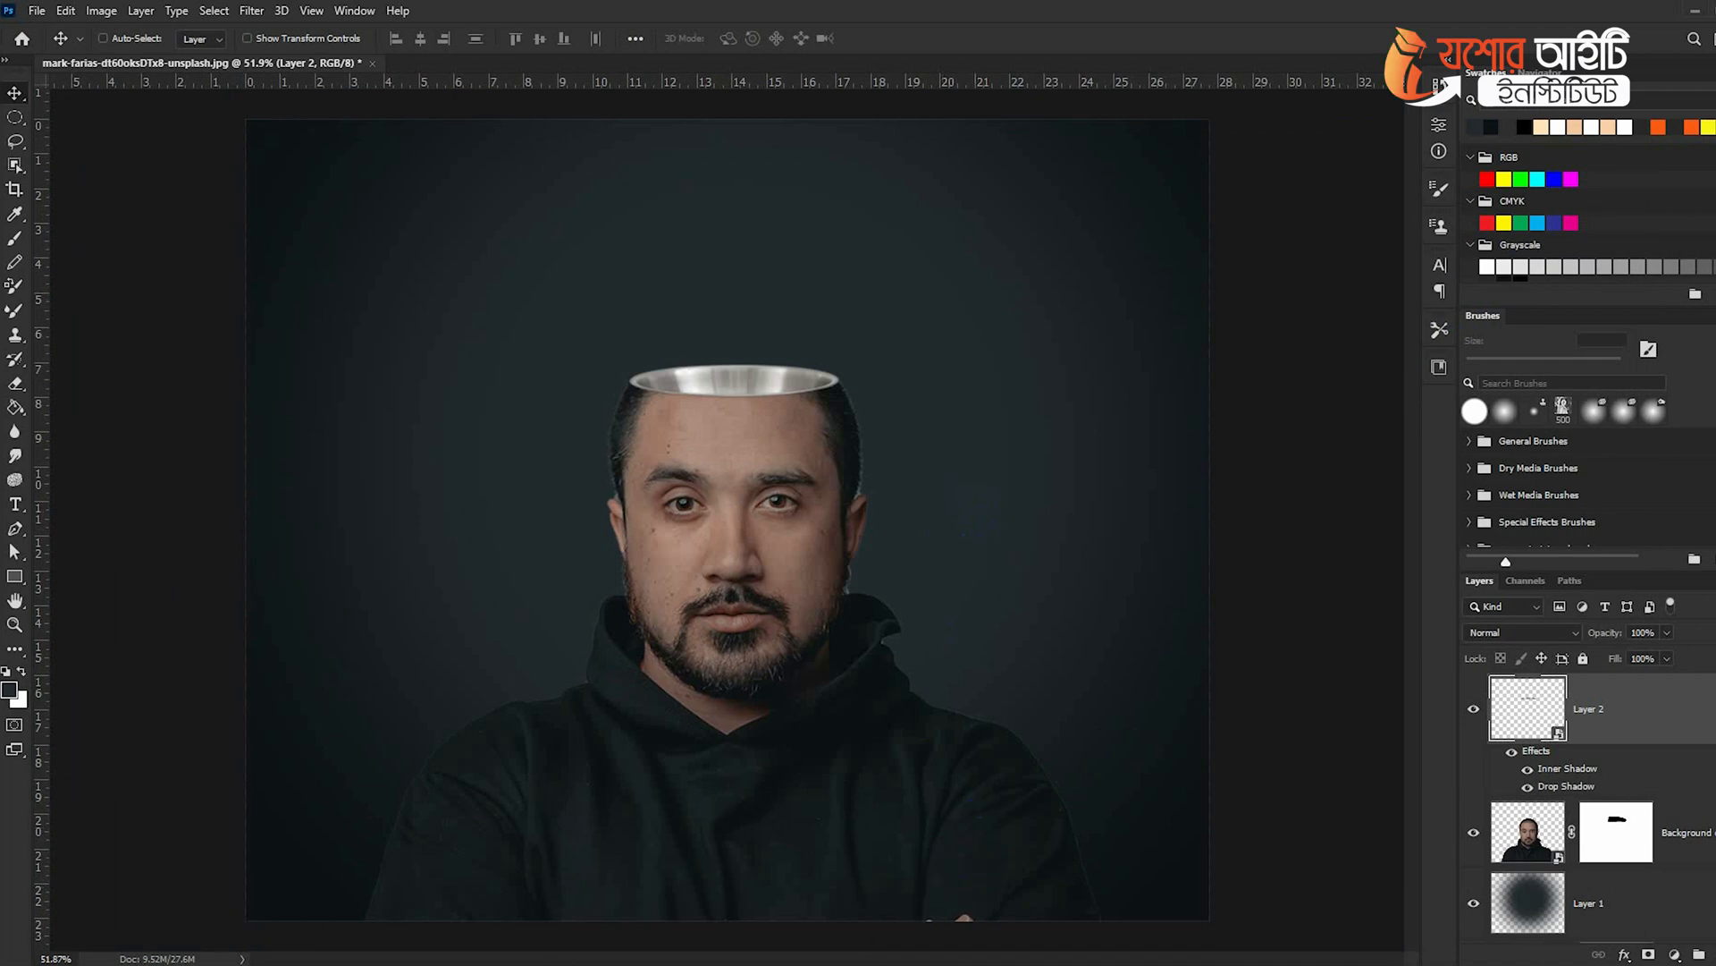
pyautogui.hotkey('alt', 'Tab')
pyautogui.click(1507, 486)
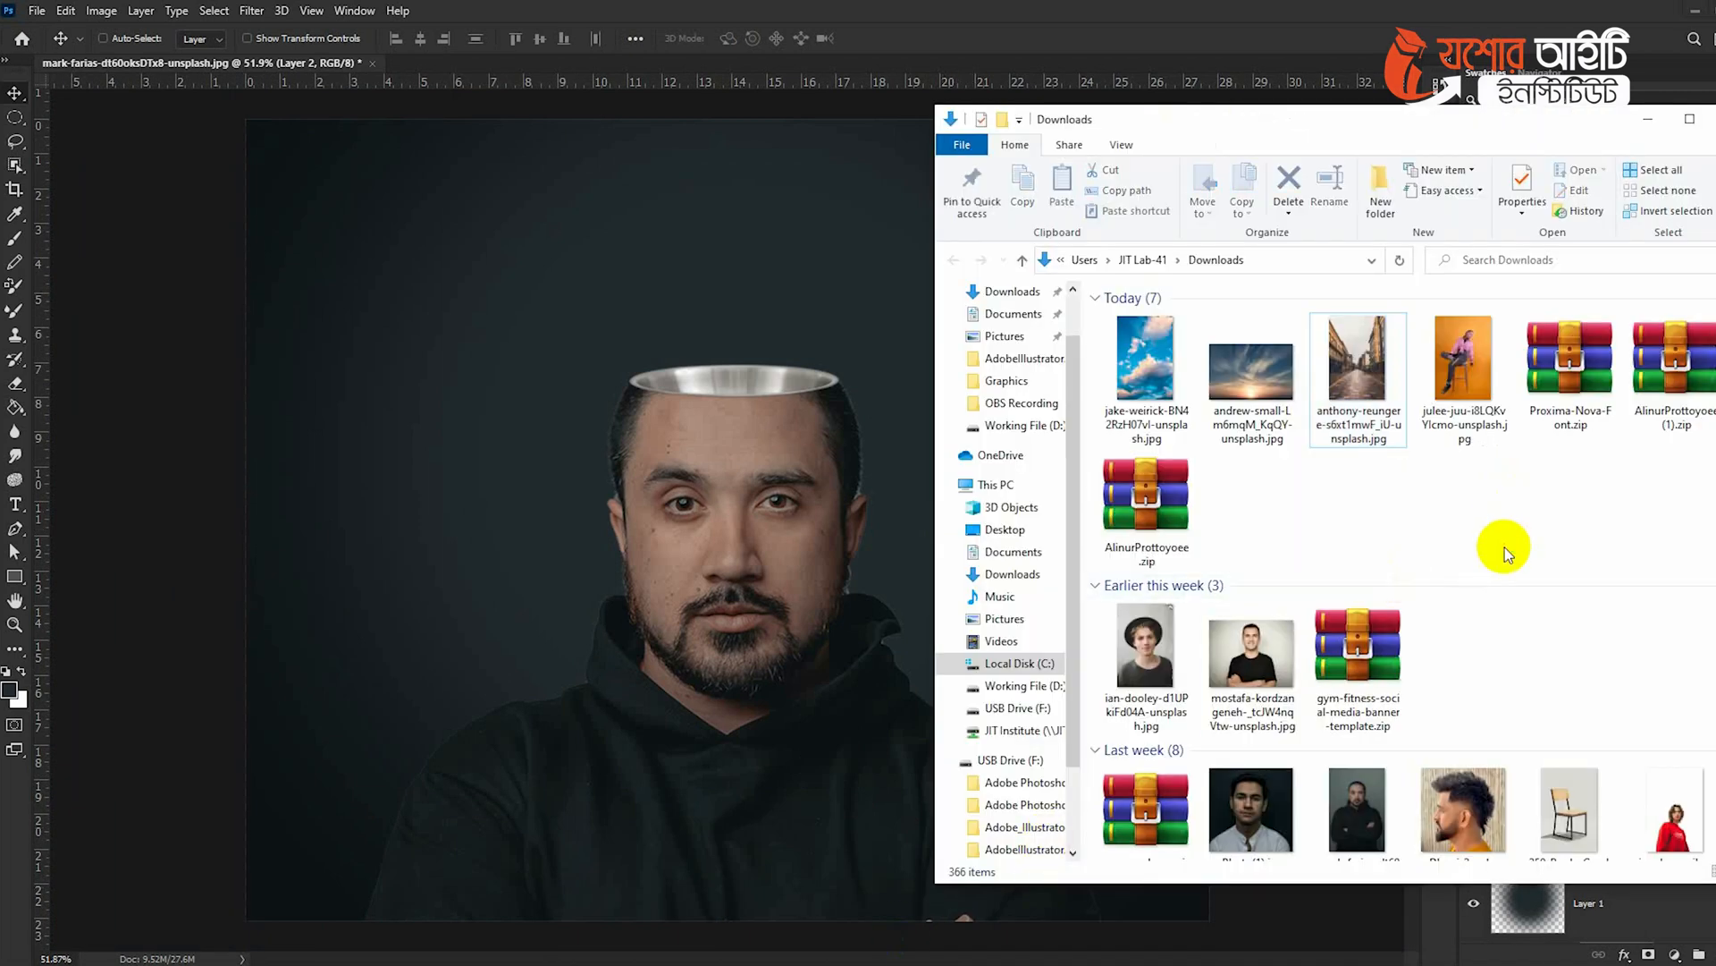
pyautogui.scroll(-6, 1510, 548)
pyautogui.scroll(3, 1654, 537)
pyautogui.moveTo(1670, 376); pyautogui.dragTo(681, 213)
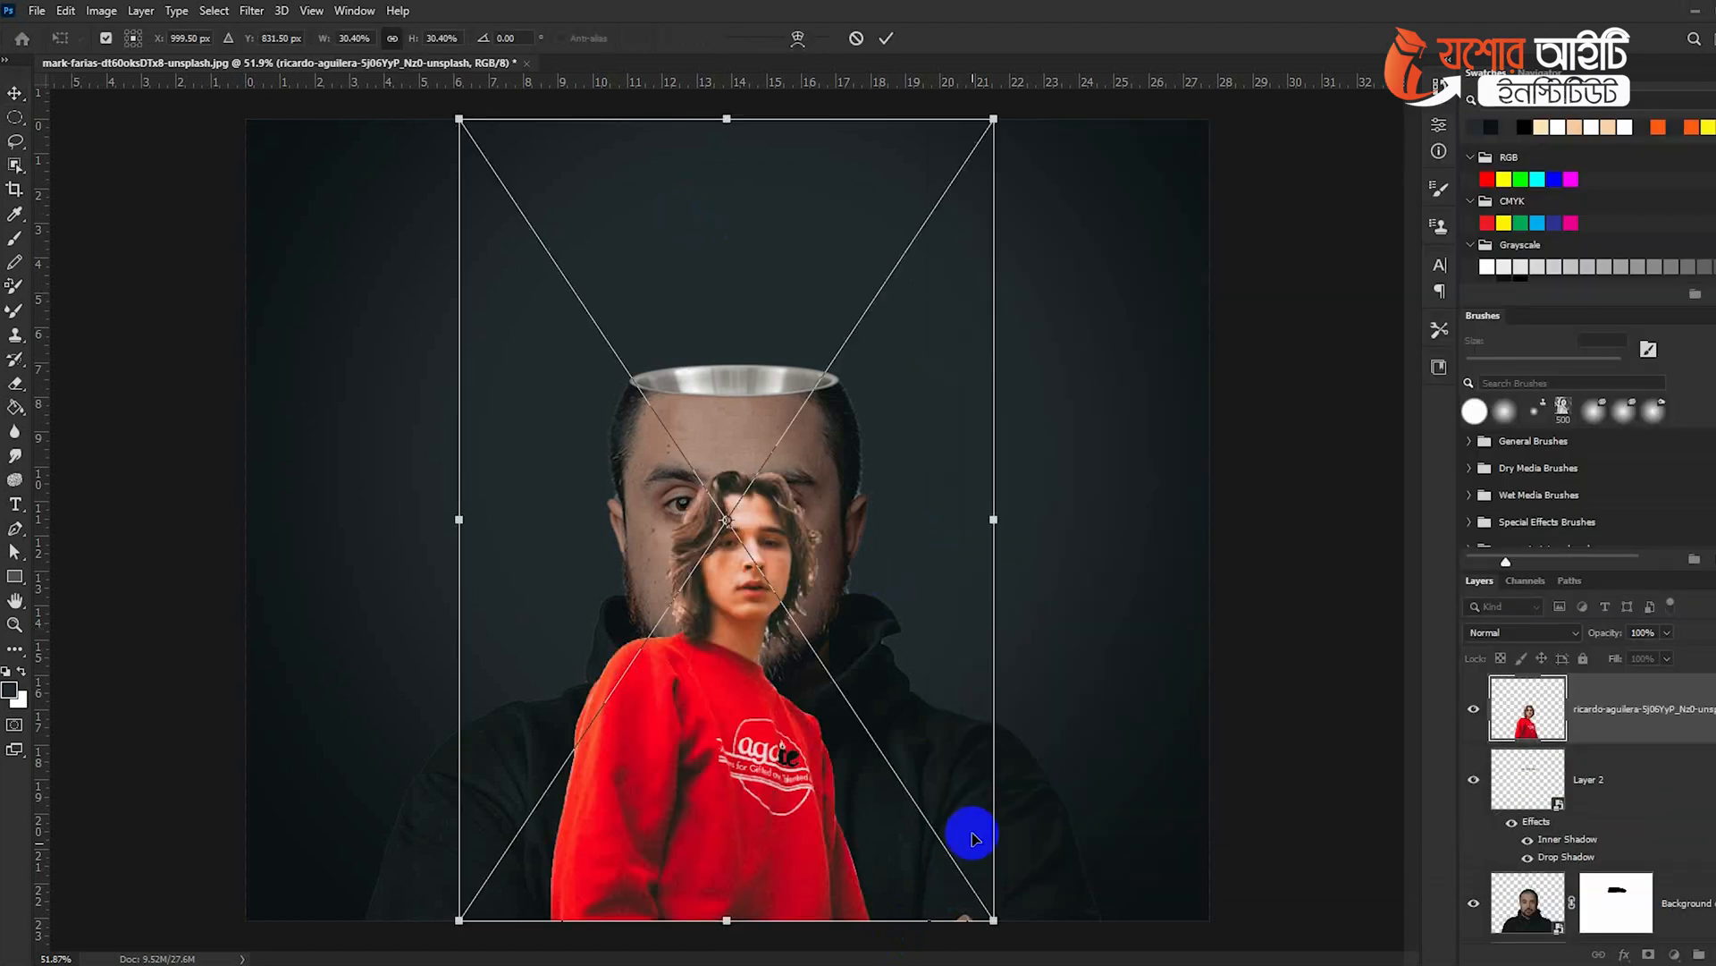
# Scale the red-sweatshirt figure to about 18.6%, position it over the bowl opening, and apply the placement
pyautogui.moveTo(988, 919); pyautogui.dragTo(873, 801)
pyautogui.moveTo(835, 733); pyautogui.dragTo(850, 448)
pyautogui.moveTo(927, 503); pyautogui.dragTo(852, 467)
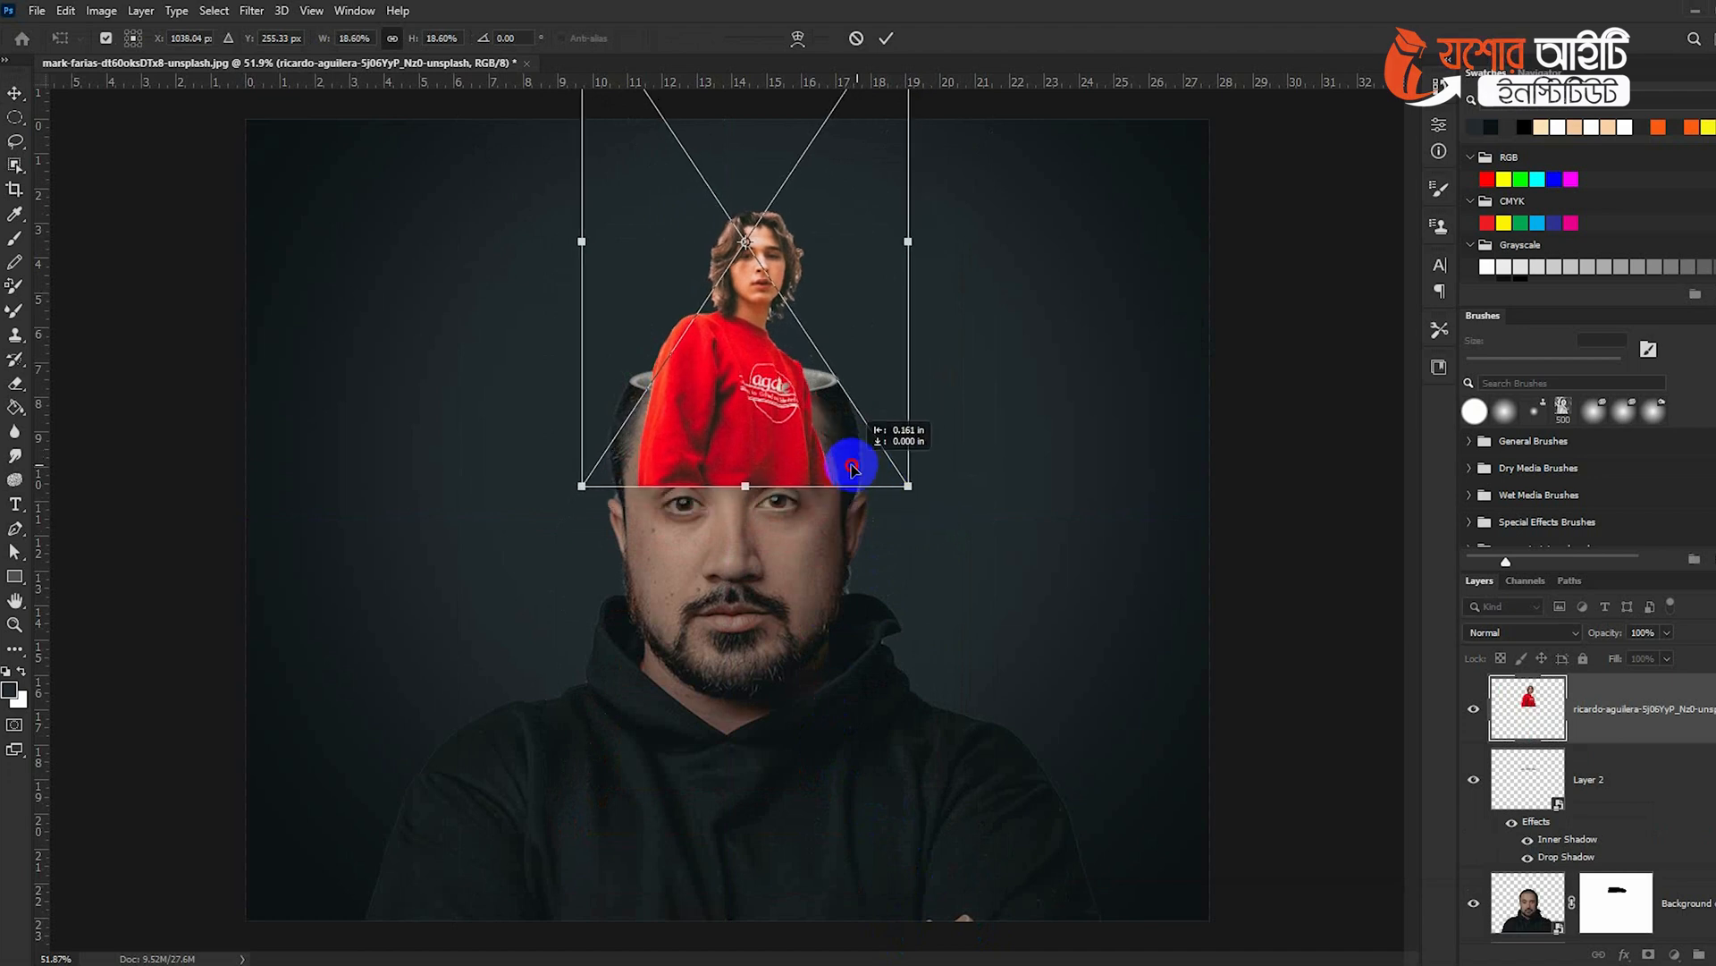
pyautogui.press('Return')
# Hide the red-sweatshirt figure layer and trace a pen path along the front rim of the metal bowl
pyautogui.scroll(6, 700, 357)
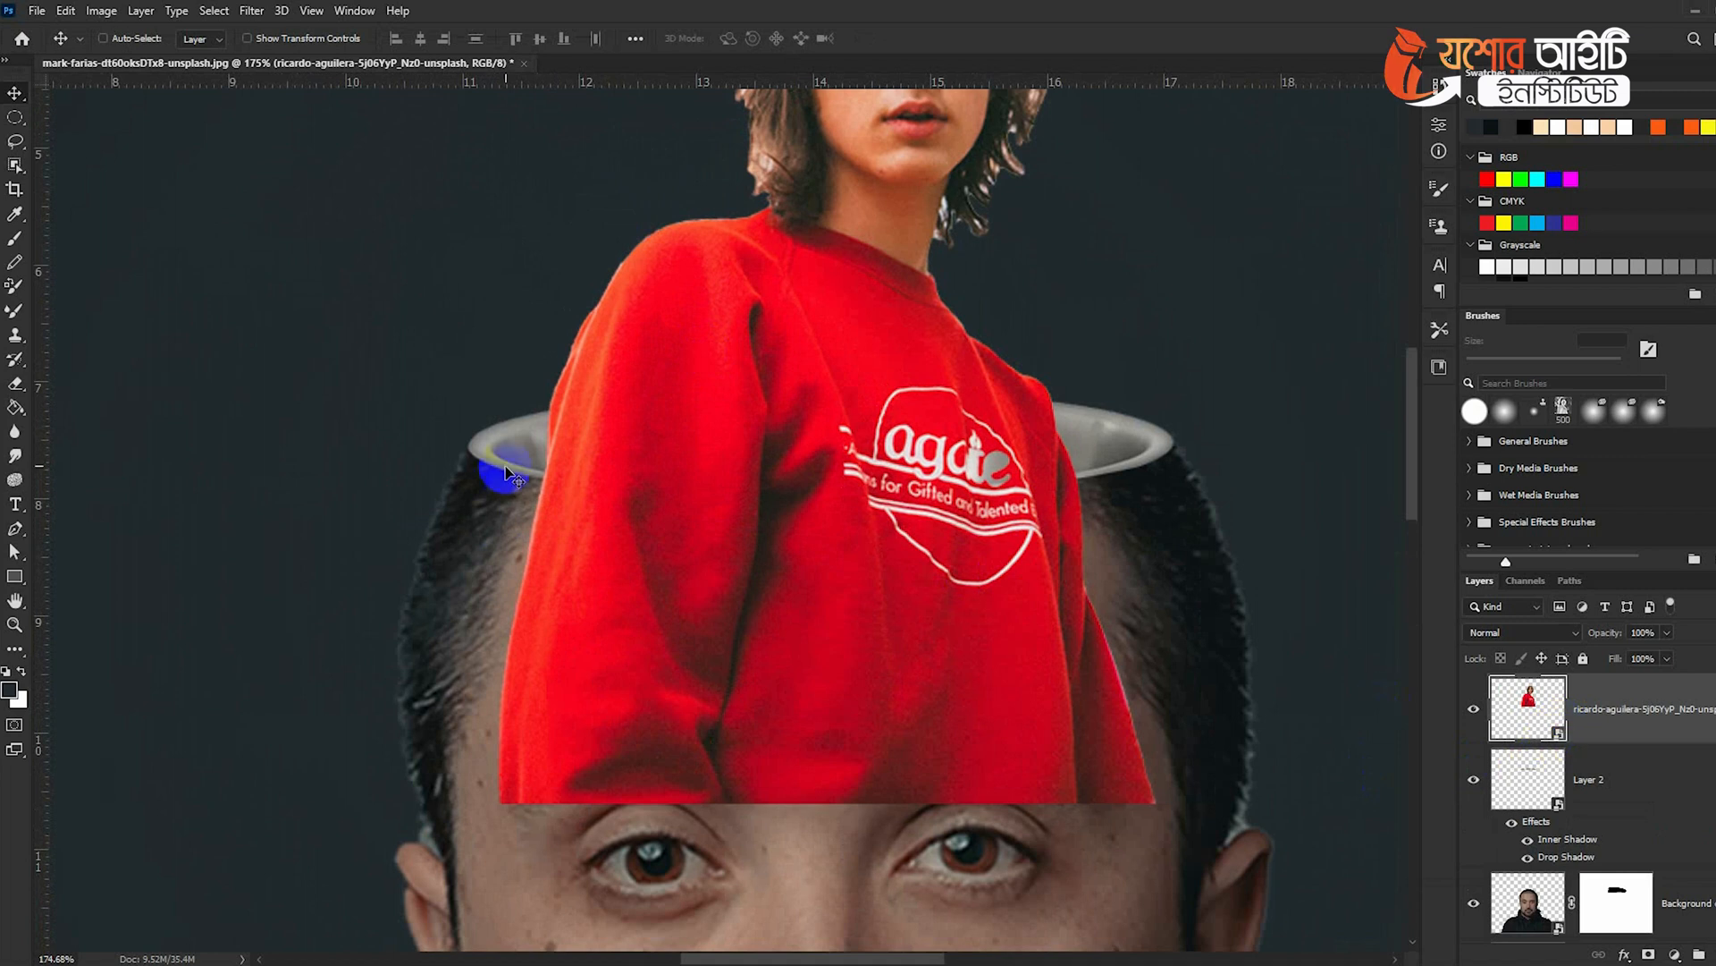
pyautogui.click(1473, 708)
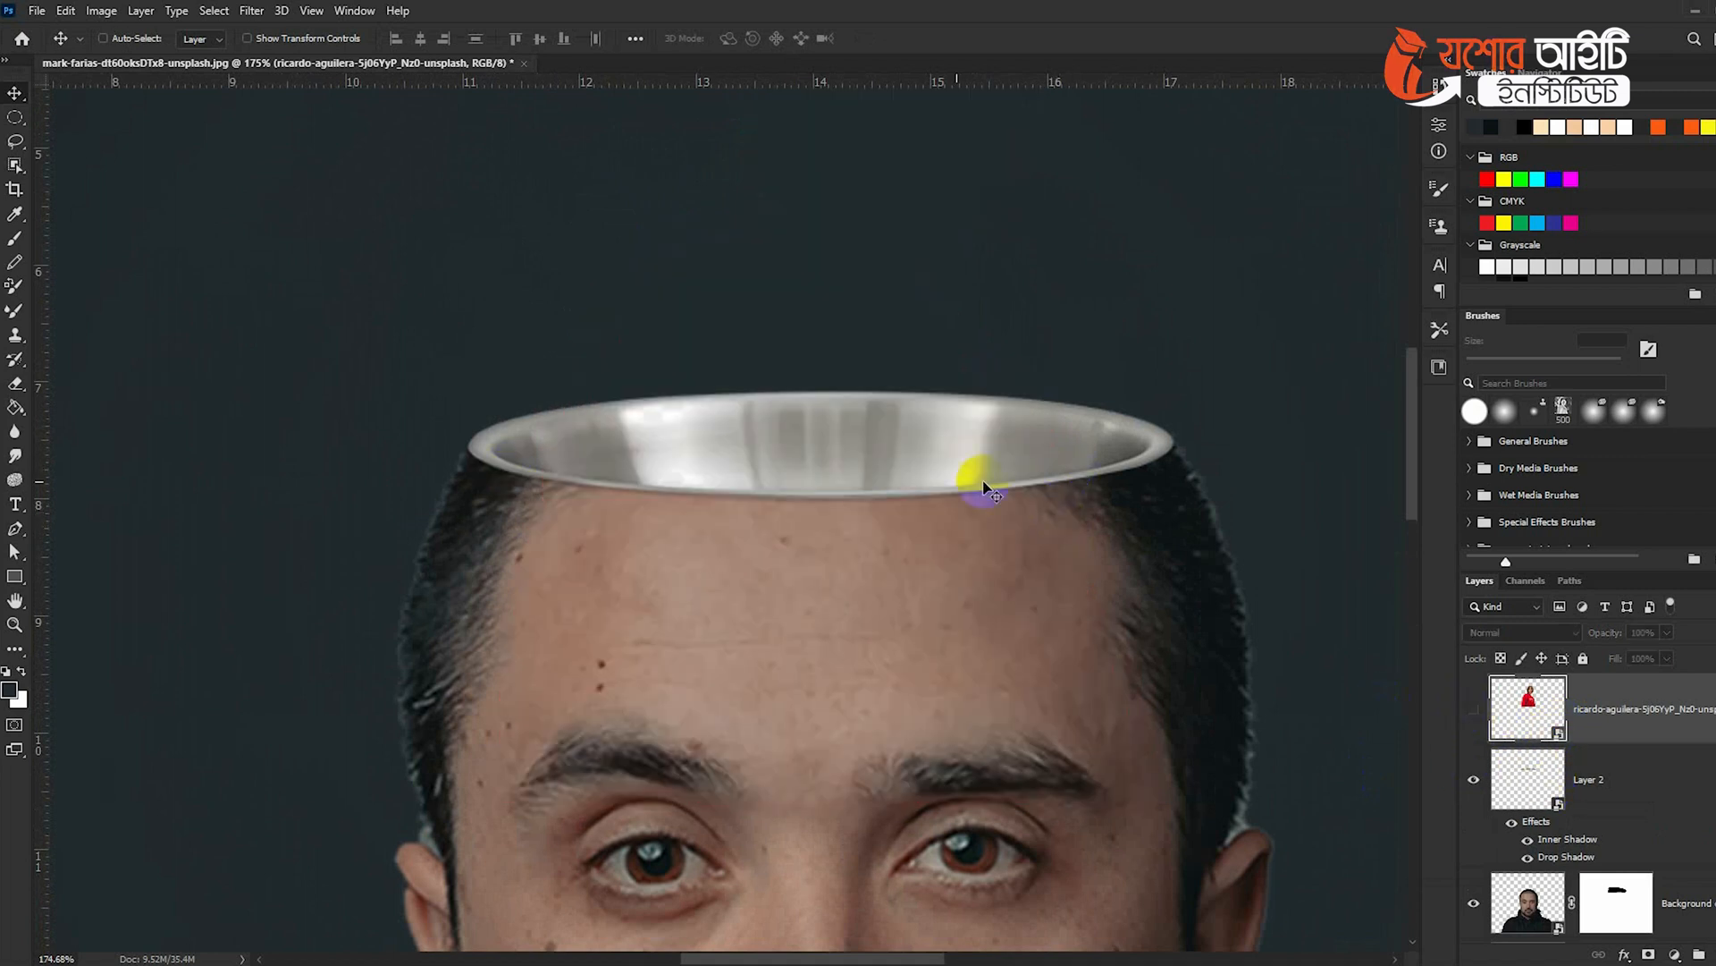
pyautogui.click(15, 528)
pyautogui.click(463, 483)
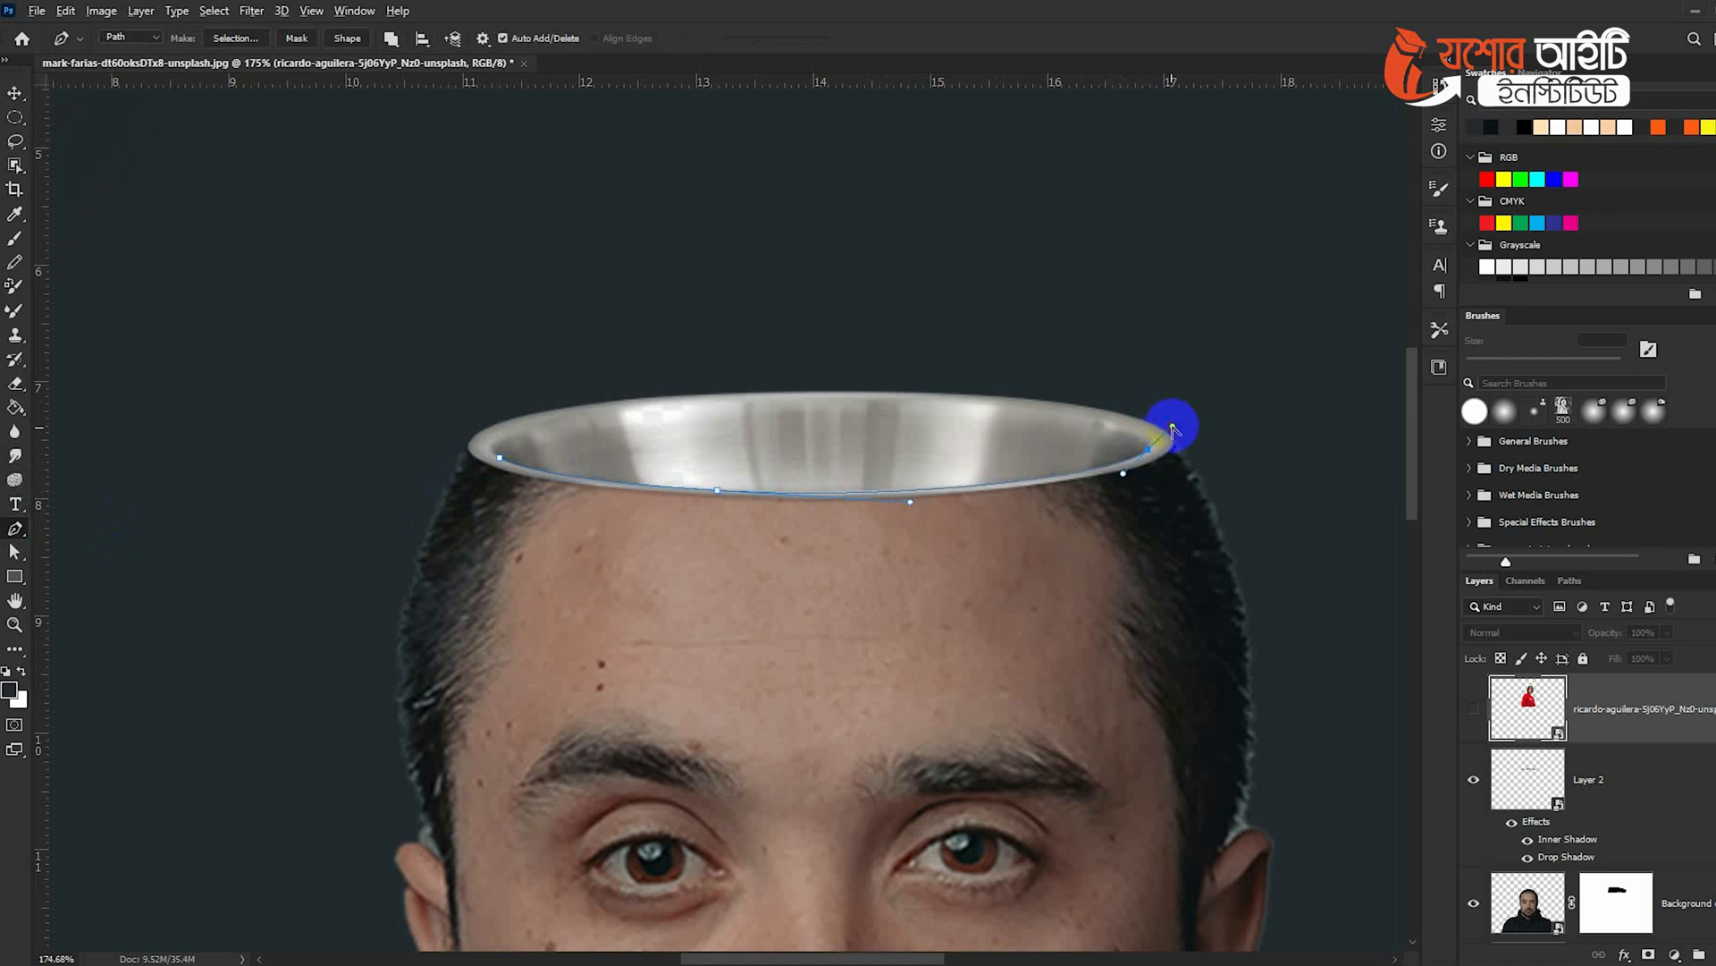
# Show the figure layer again, close the pen path around the figure above the bowl rim, and convert it to a selection
pyautogui.scroll(-5, 1174, 432)
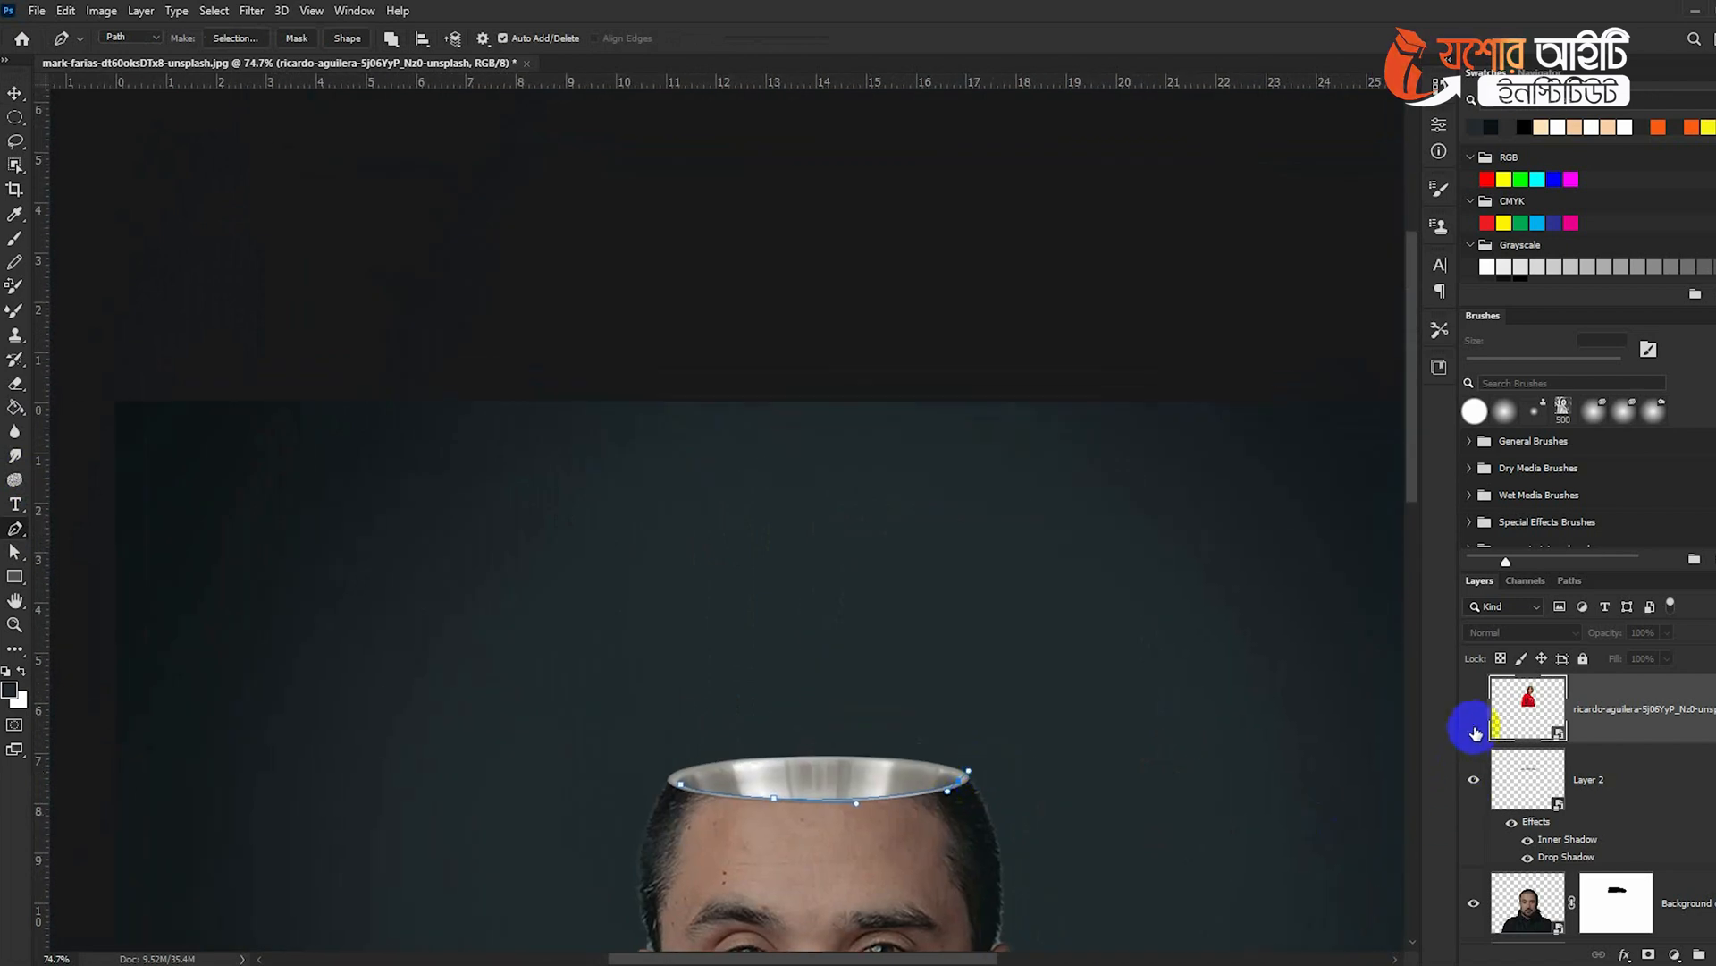
pyautogui.click(1473, 708)
pyautogui.click(1004, 623)
pyautogui.click(885, 467)
pyautogui.click(700, 501)
pyautogui.moveTo(666, 650); pyautogui.dragTo(681, 682)
pyautogui.click(679, 787)
pyautogui.hotkey('ctrl', 'Return')
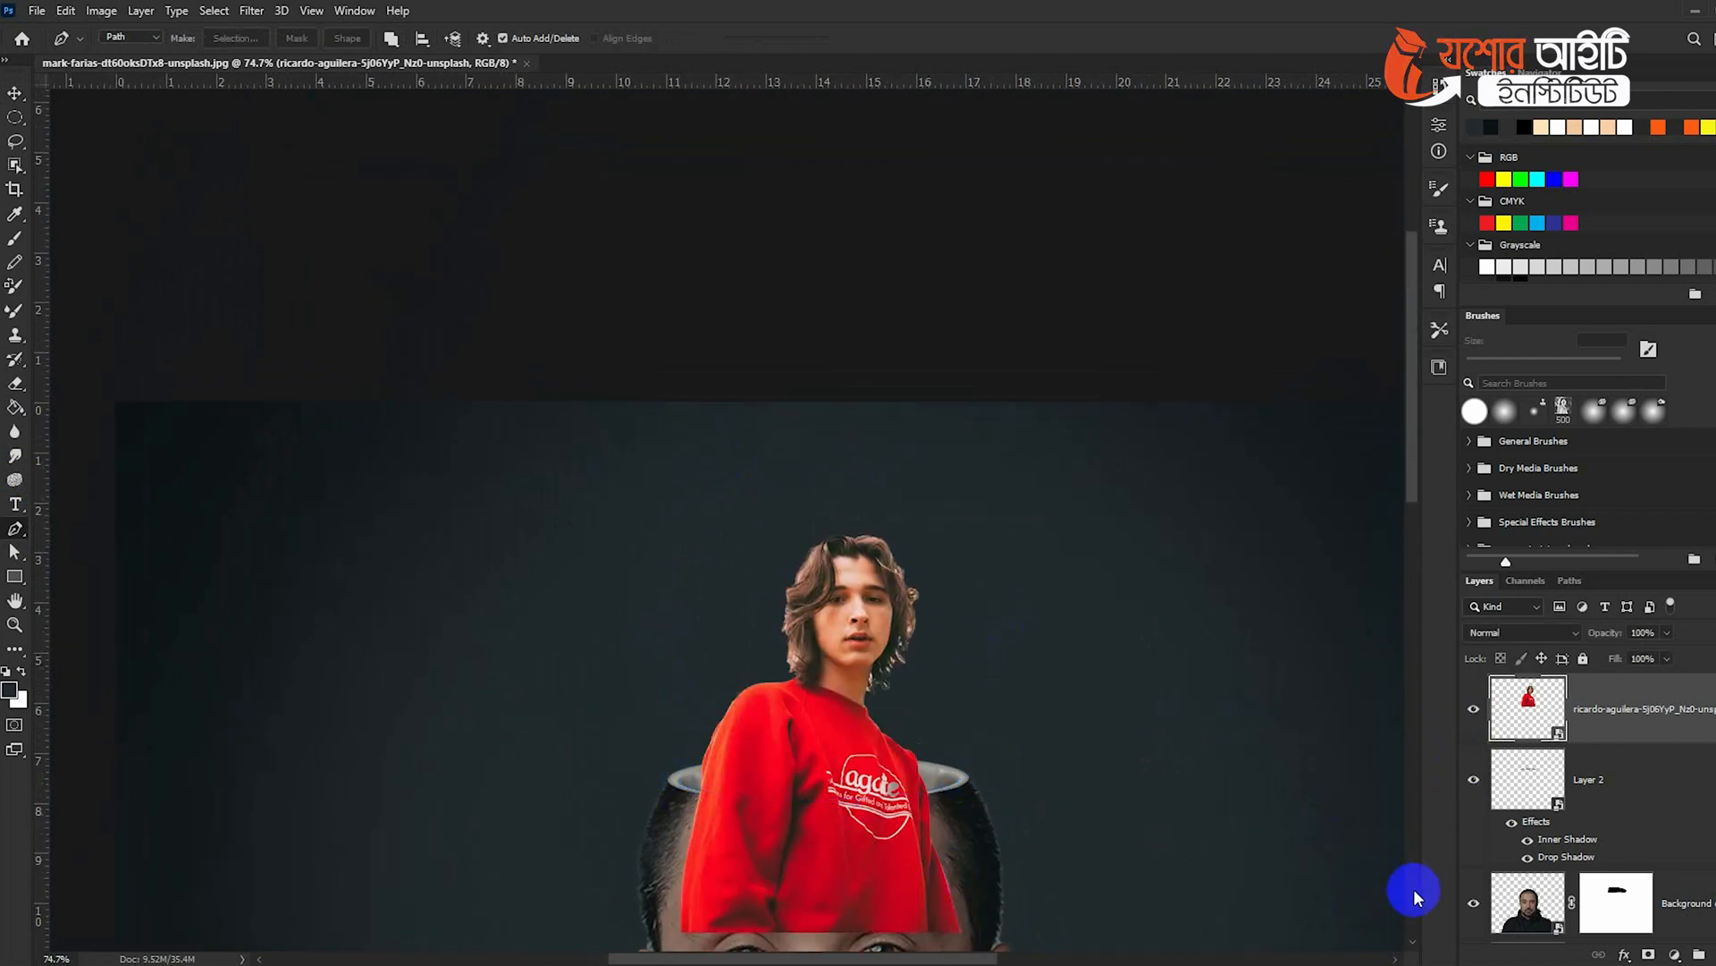
# Add a layer mask from the selection to hide the part of the figure below the bowl's front rim
pyautogui.click(1648, 954)
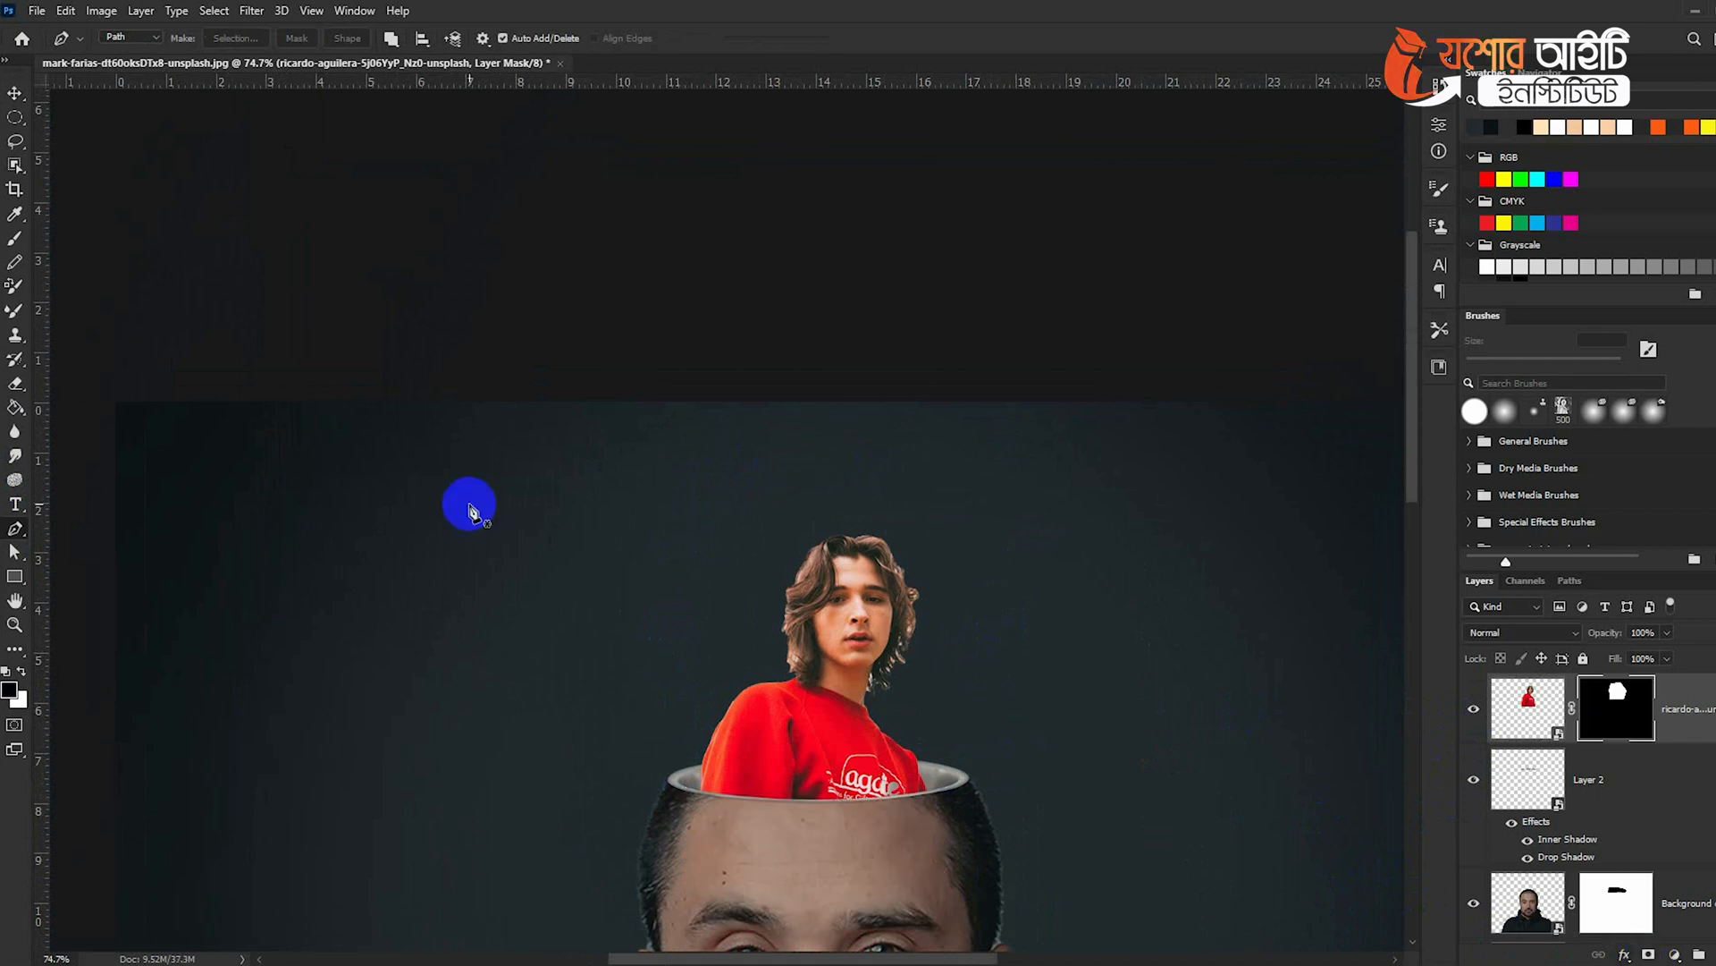
pyautogui.click(18, 94)
pyautogui.scroll(-4, 1070, 735)
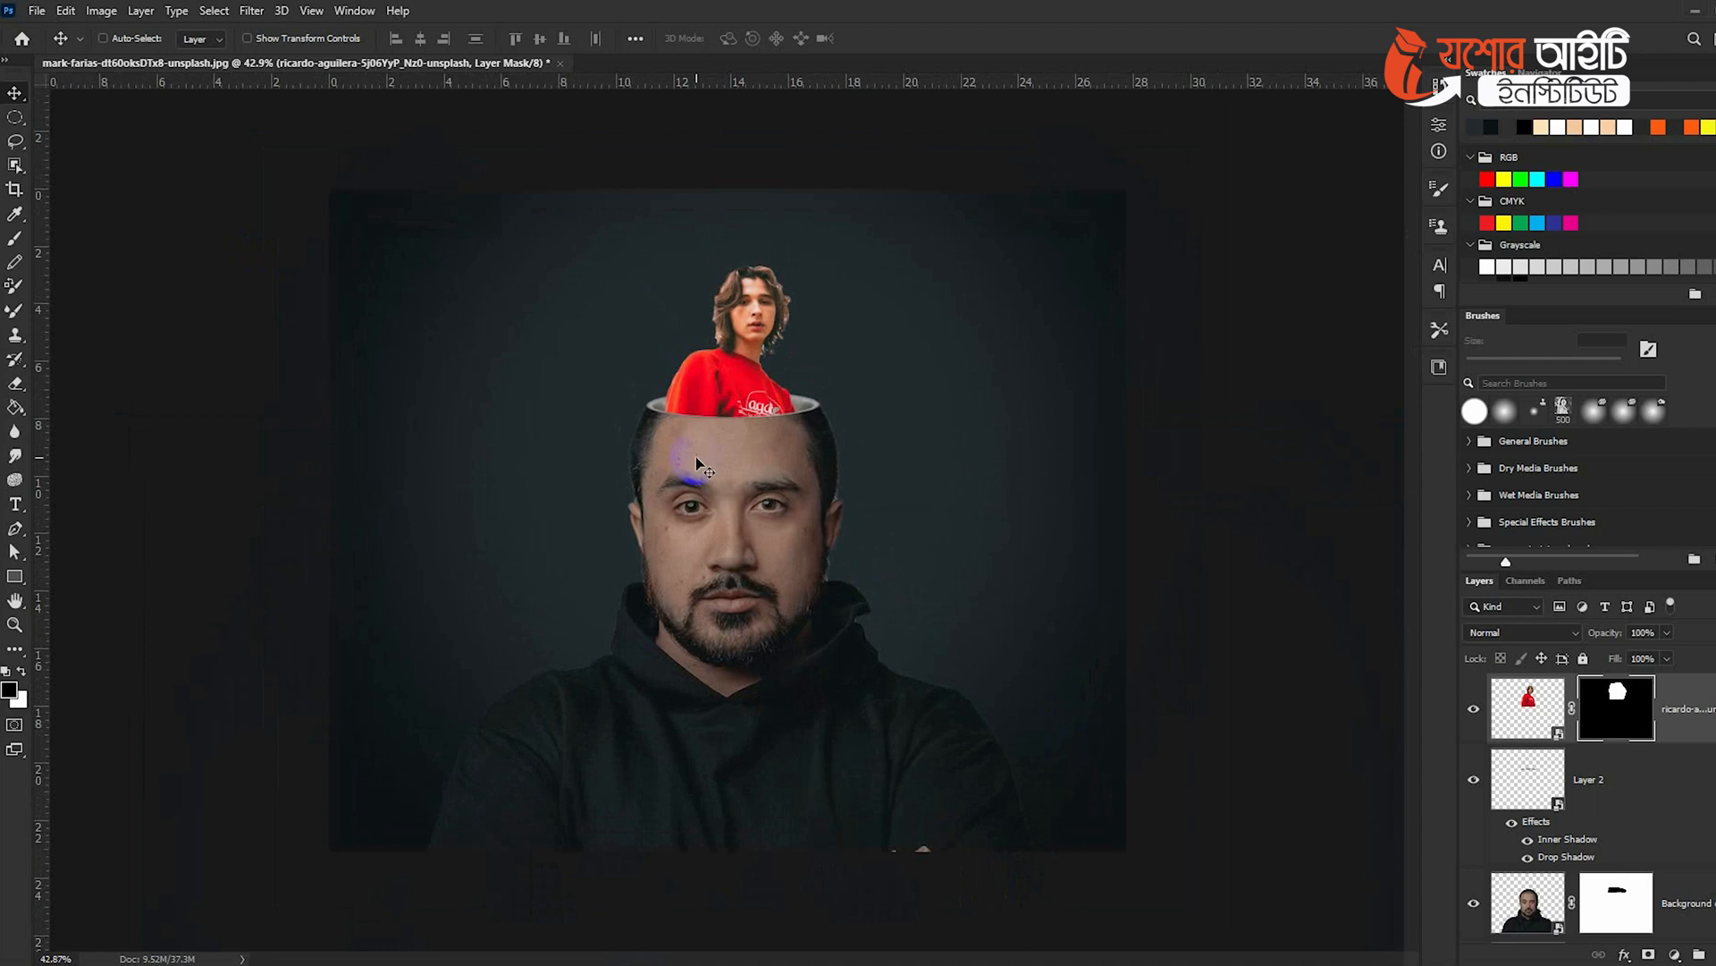
# Create a new layer clipped to the red-sweatshirt figure and set up the Brush tool with the default black foreground colour
pyautogui.scroll(5, 700, 465)
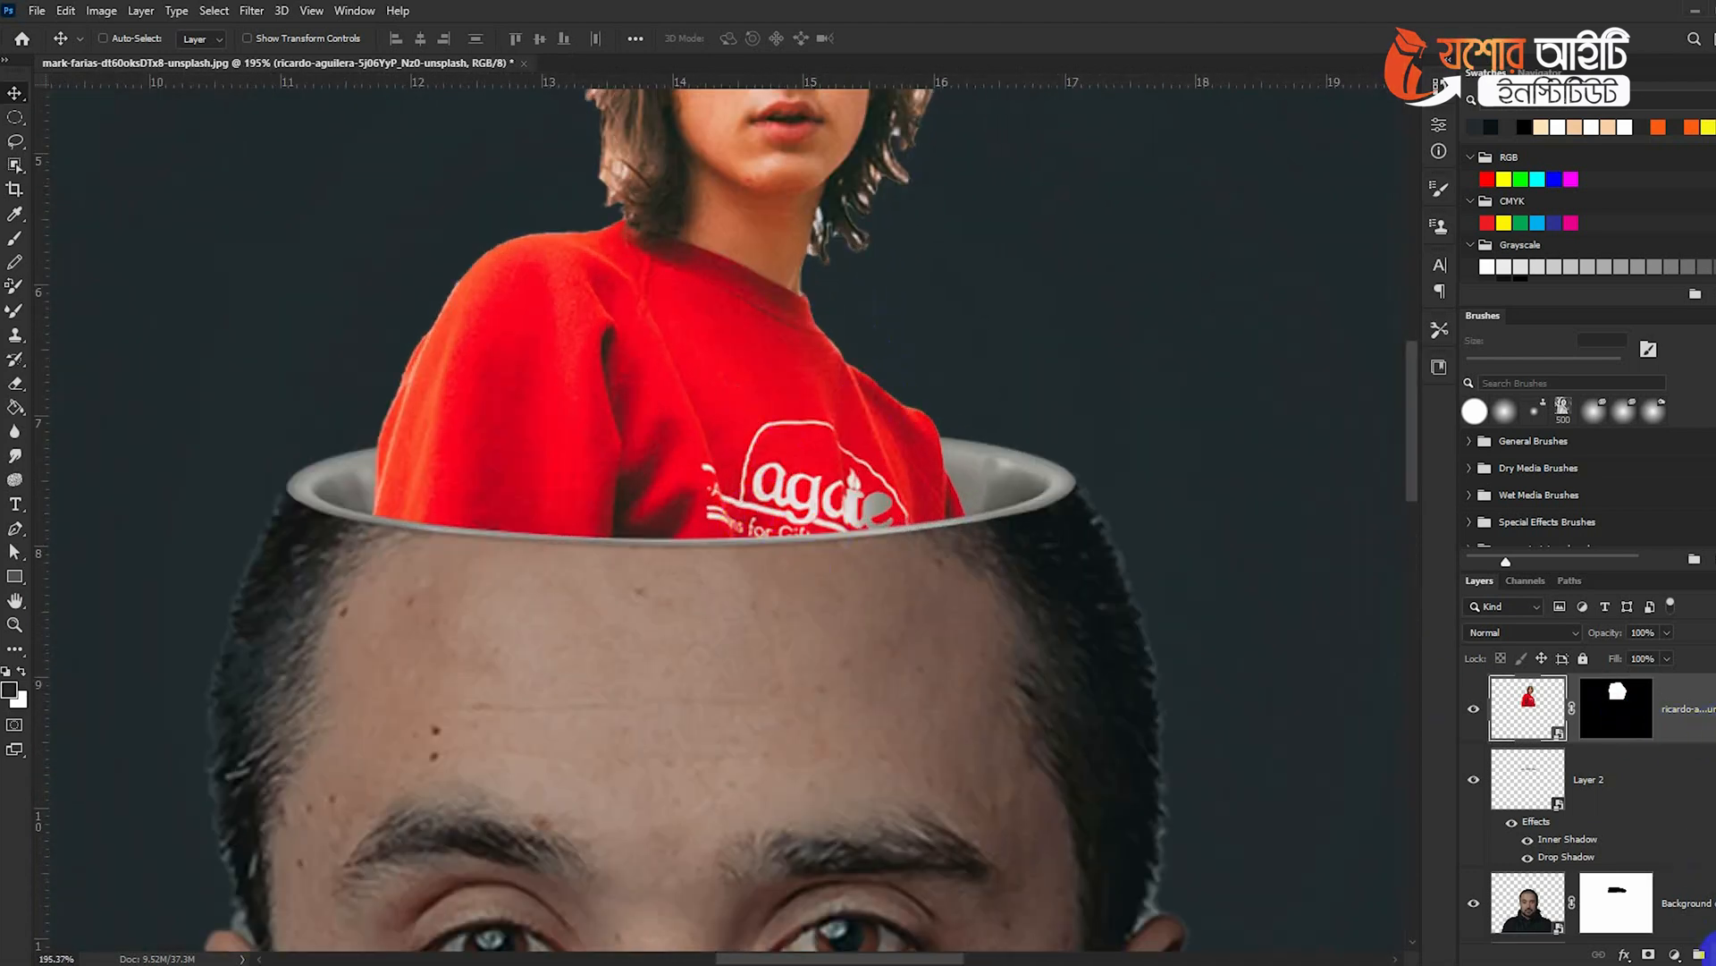
pyautogui.hotkey('ctrl', 'shift', 'alt', 'n')
pyautogui.keyDown('alt'); pyautogui.click(1681, 735); pyautogui.keyUp('alt')
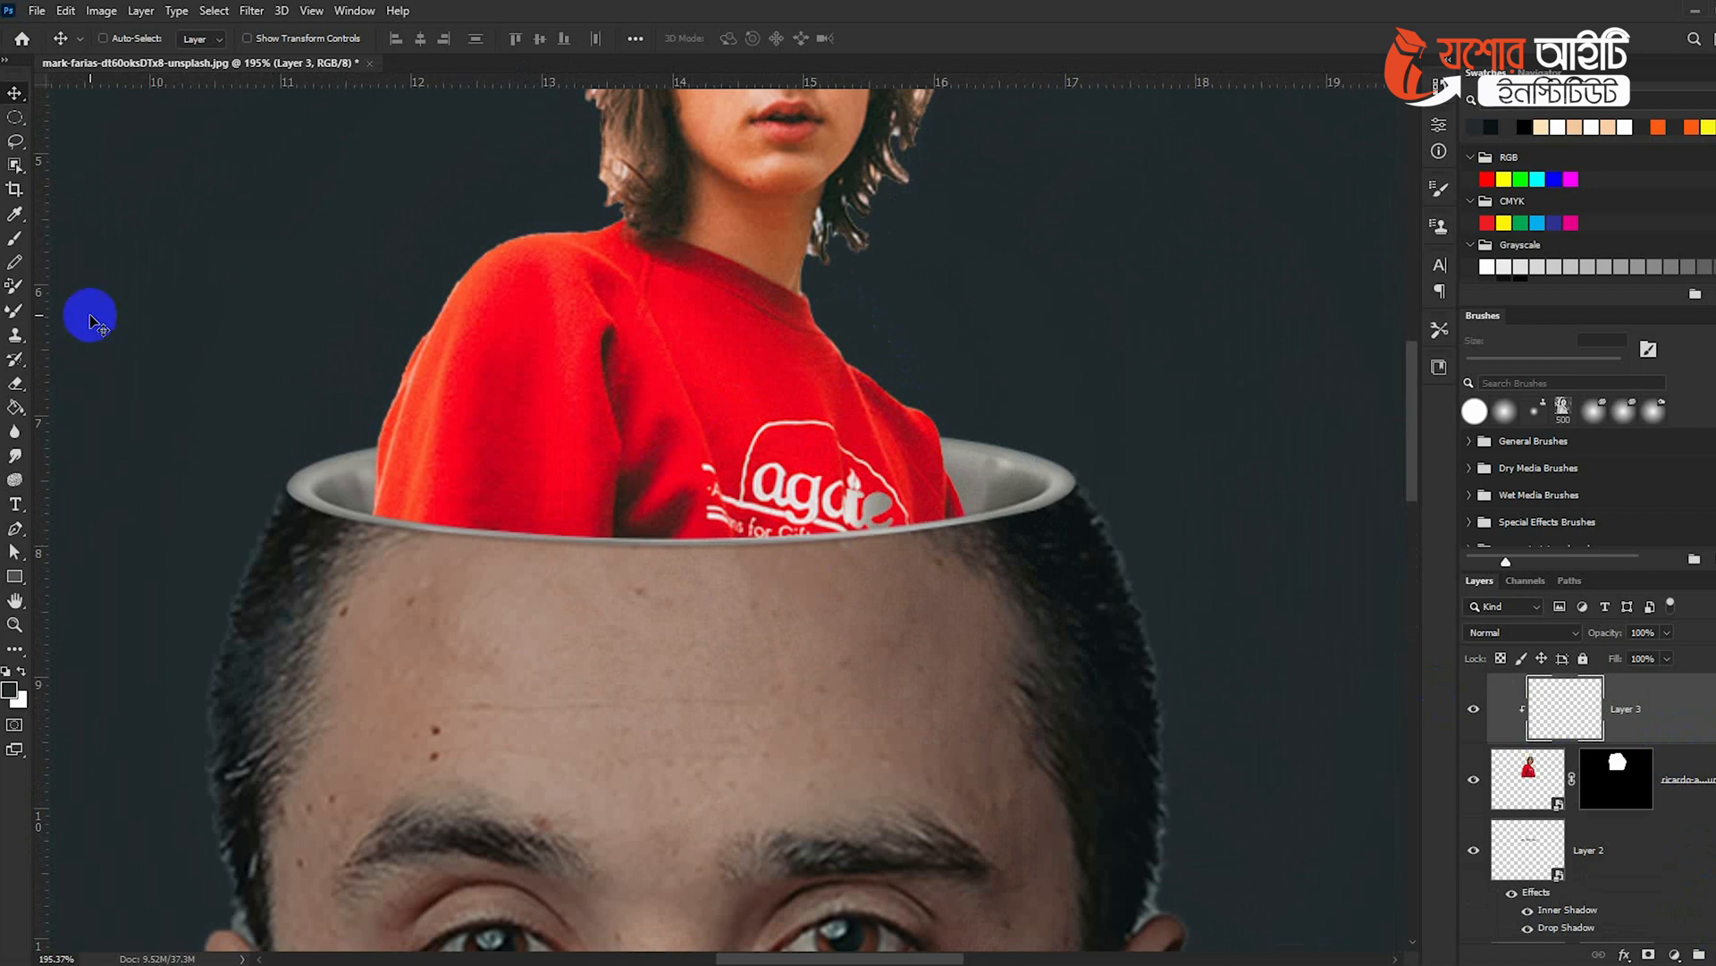
pyautogui.click(25, 237)
pyautogui.click(7, 669)
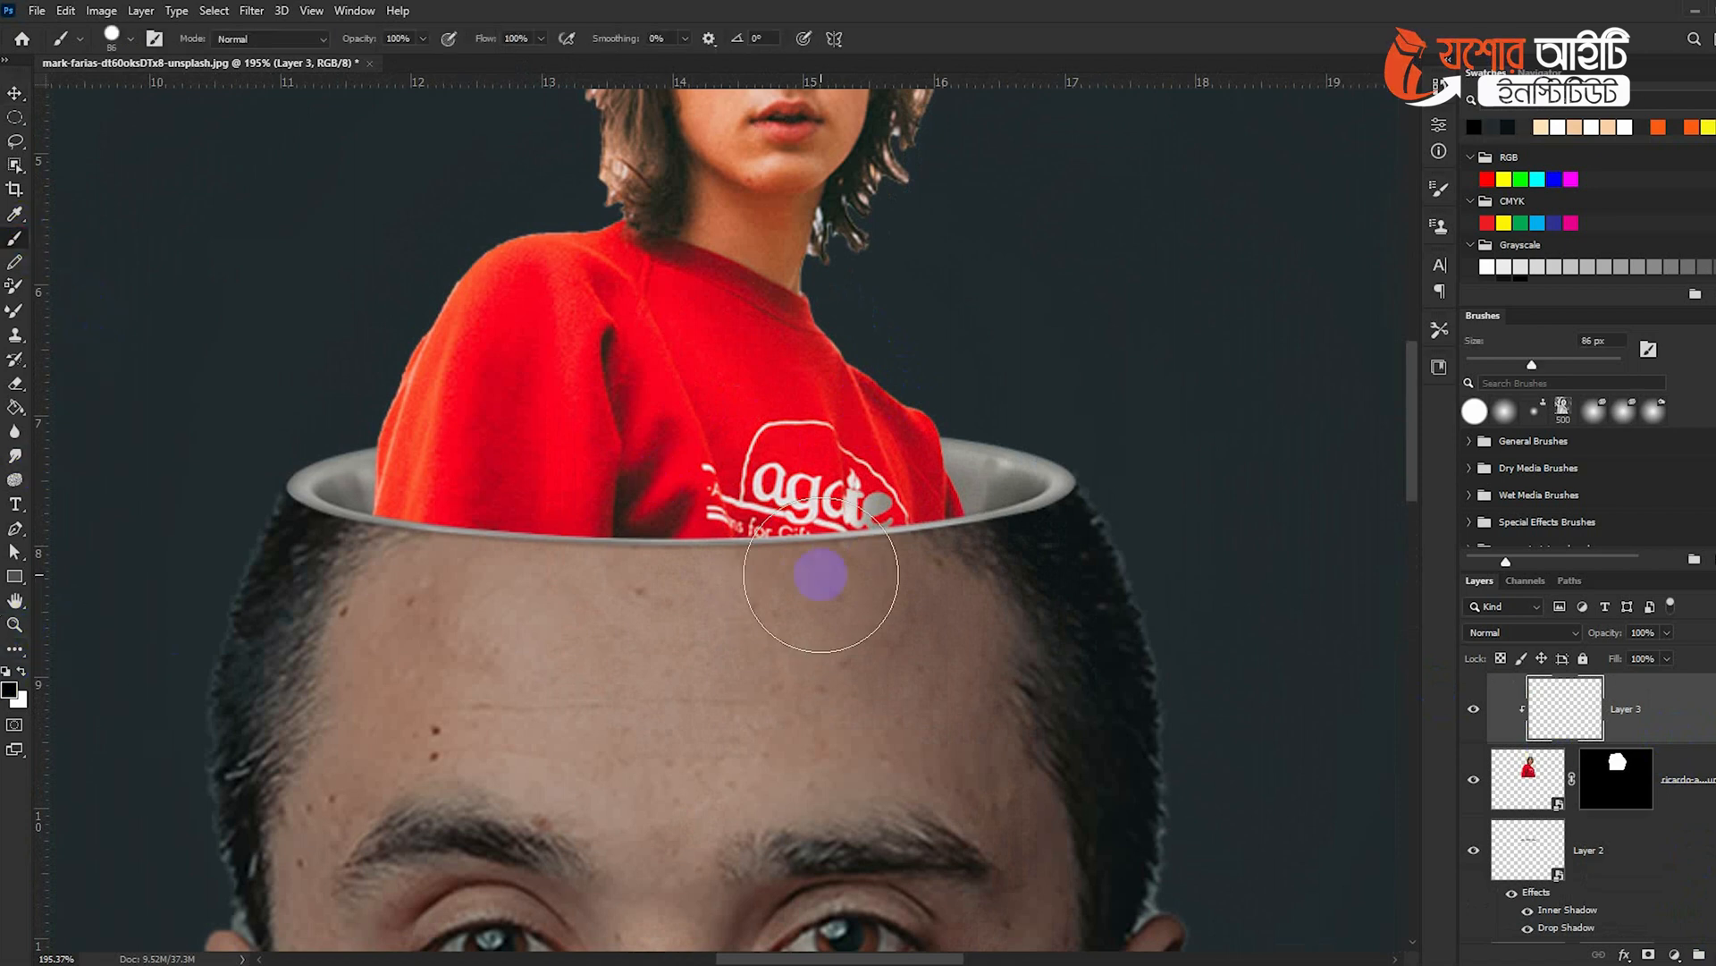
# Enlarge the brush to 400 px, try a black dab over the sweatshirt near the bowl rim, and undo it
pyautogui.press(']')
pyautogui.press(']')
pyautogui.press(']')
pyautogui.press(']')
pyautogui.press(']')
pyautogui.press(']')
pyautogui.press(']')
pyautogui.press(']')
pyautogui.click(1153, 572)
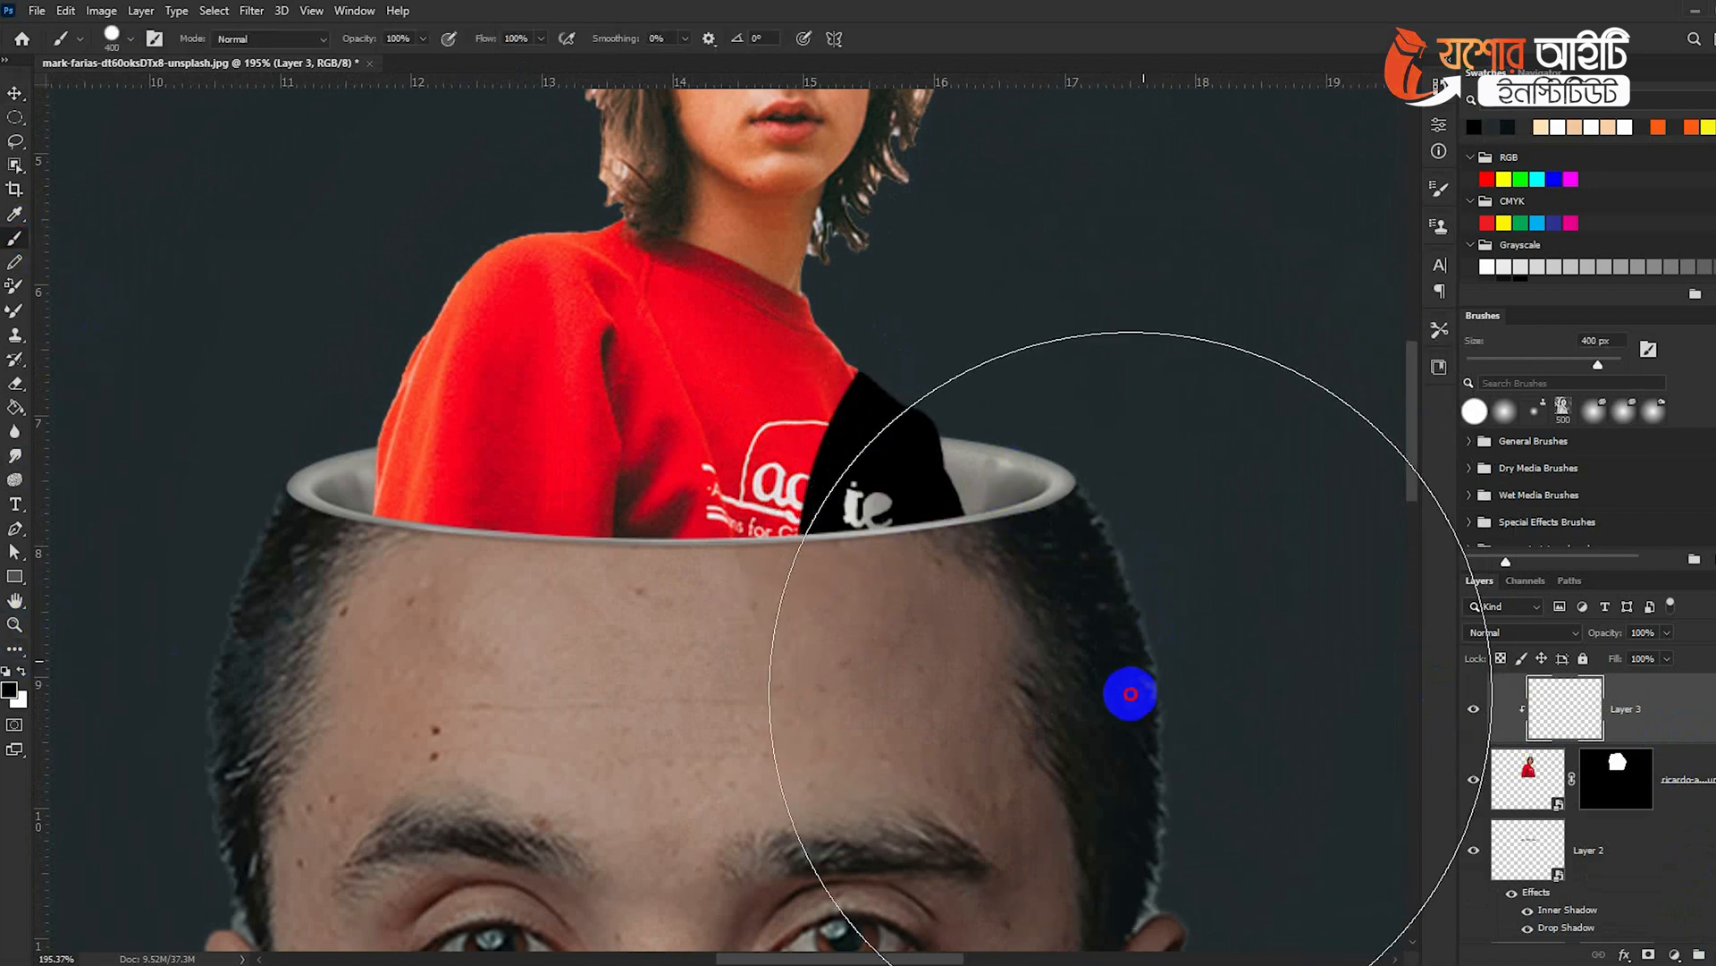
pyautogui.hotkey('ctrl', 'z')
# Choose the Soft Round brush and paint a soft black shadow over the lower sweatshirt along the bowl rim on the clipped layer
pyautogui.rightClick(1084, 501)
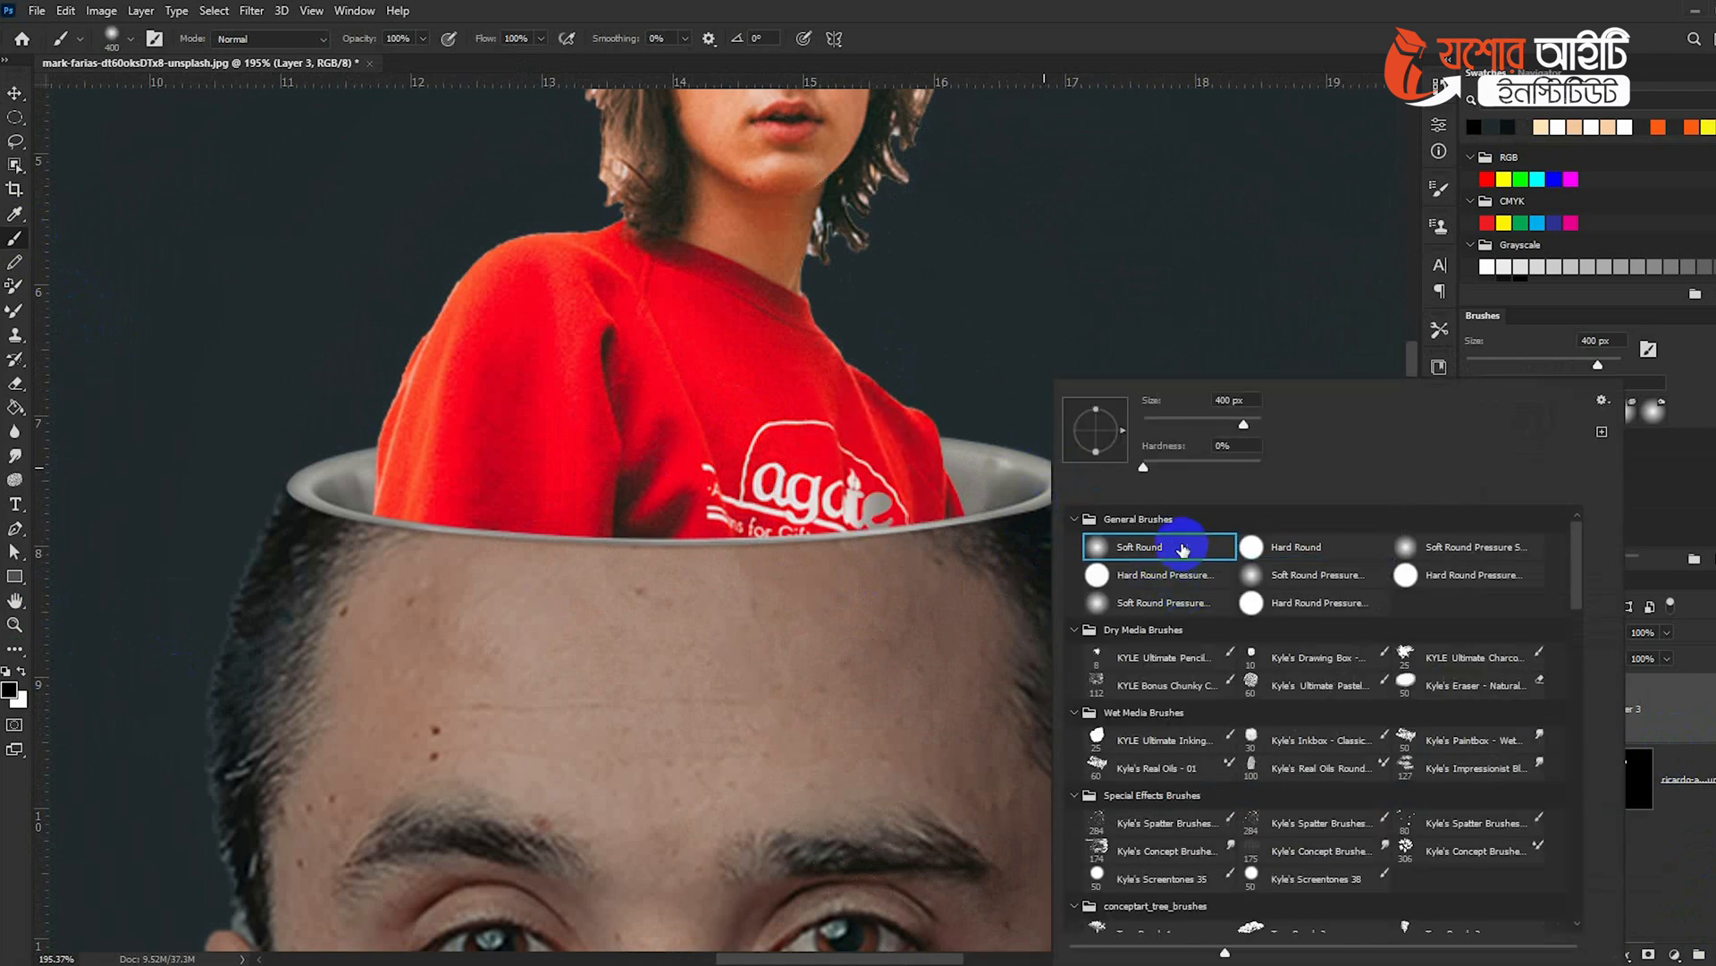
pyautogui.doubleClick(1185, 545)
pyautogui.scroll(-3, 1171, 644)
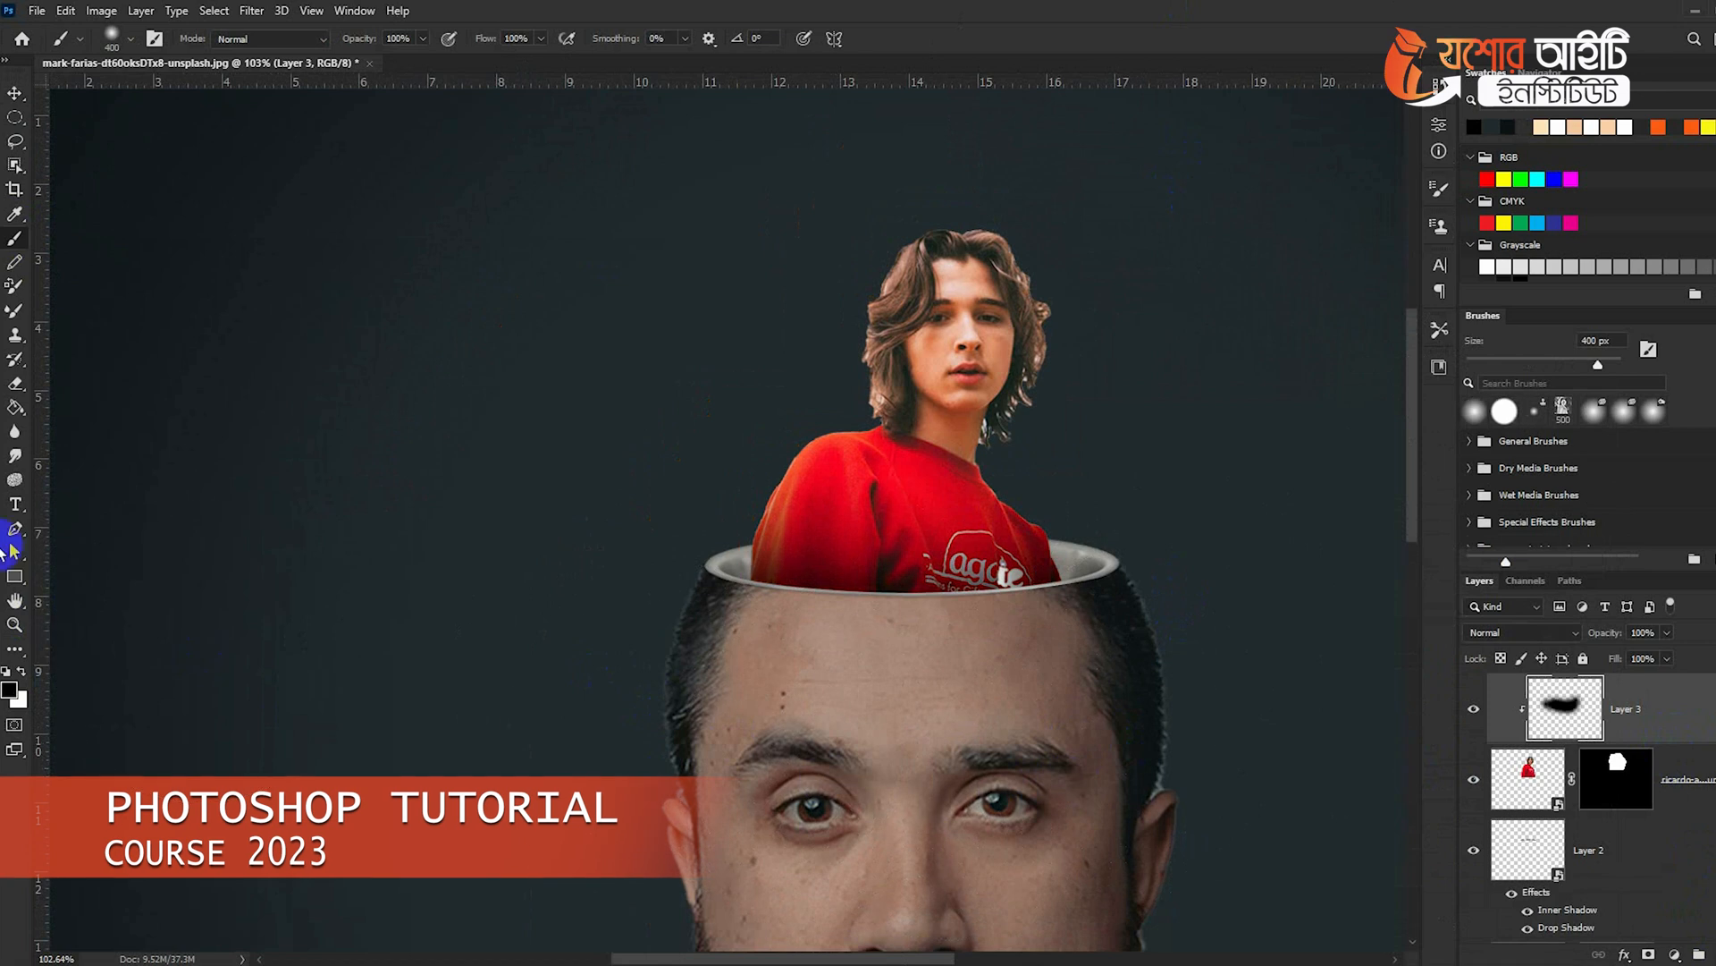
pyautogui.click(14, 93)
pyautogui.scroll(-5, 431, 348)
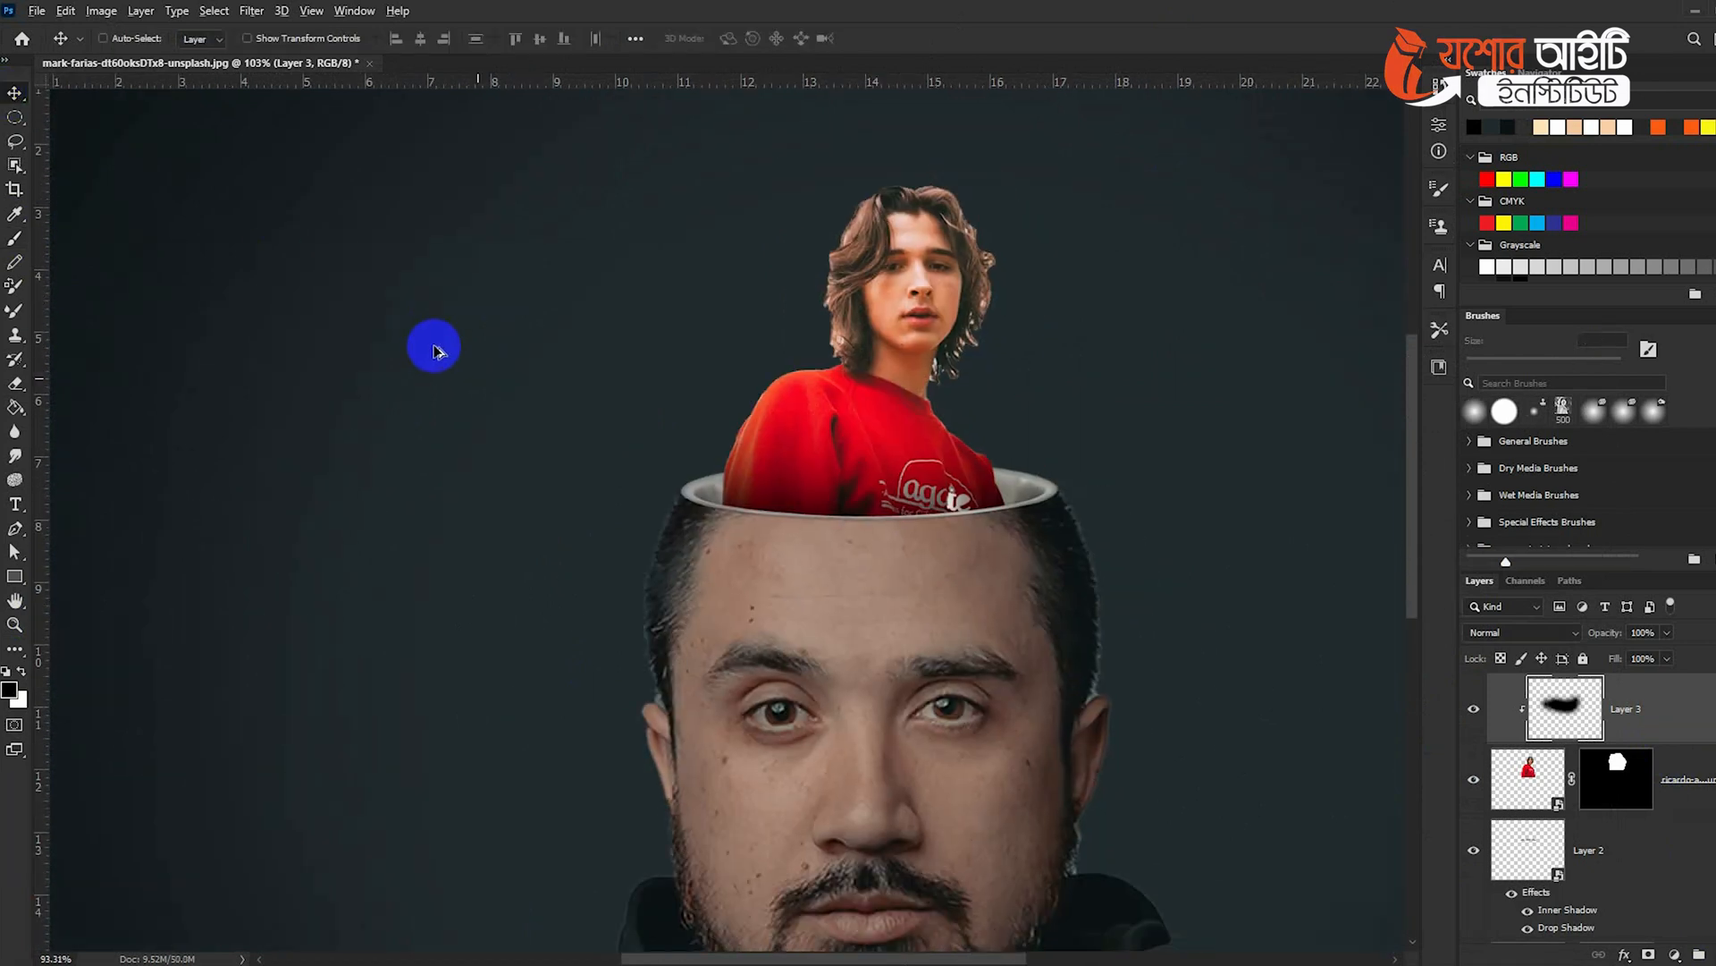